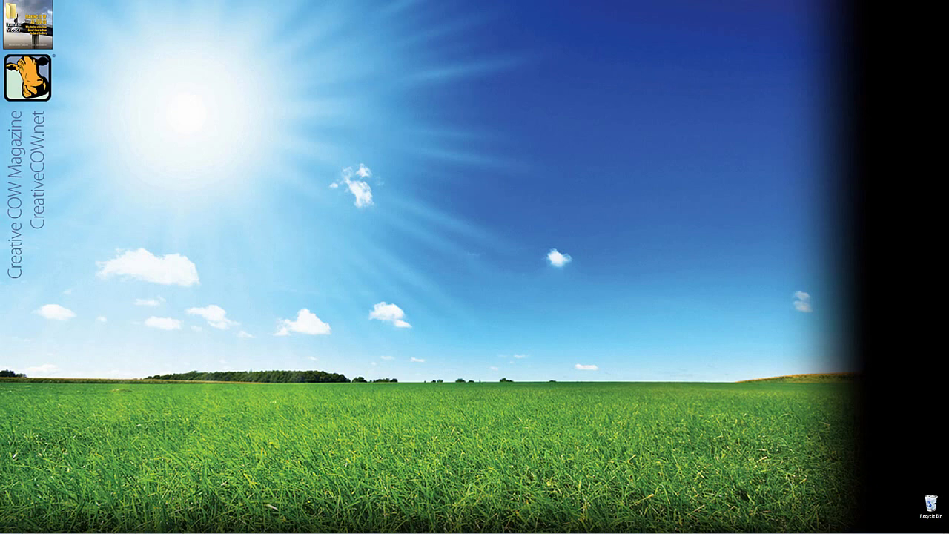
Step: Open the Transfer Modes folder and preview the whole Rampant_FlashFX_038 movie, closing the movie when finished
double_click(18, 11)
left_click_drag(334, 129, 300, 109)
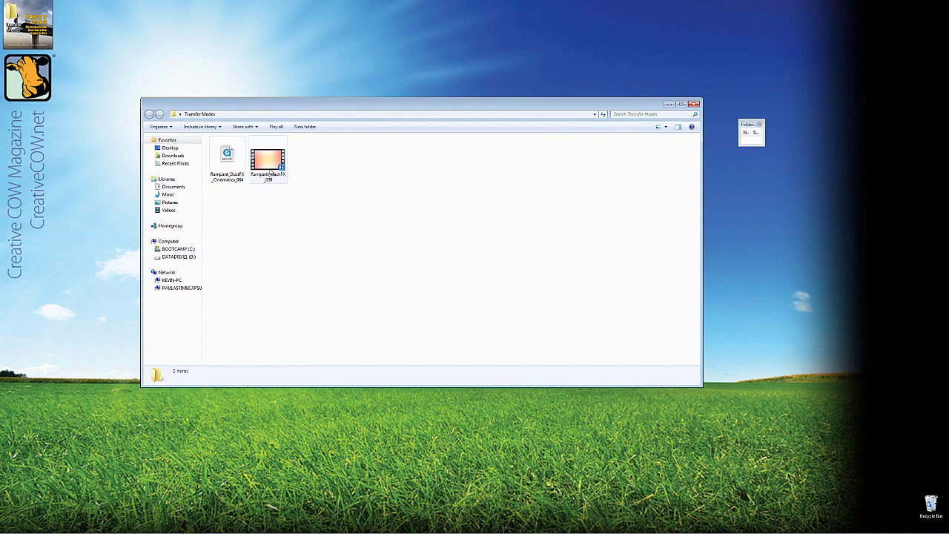
double_click(270, 168)
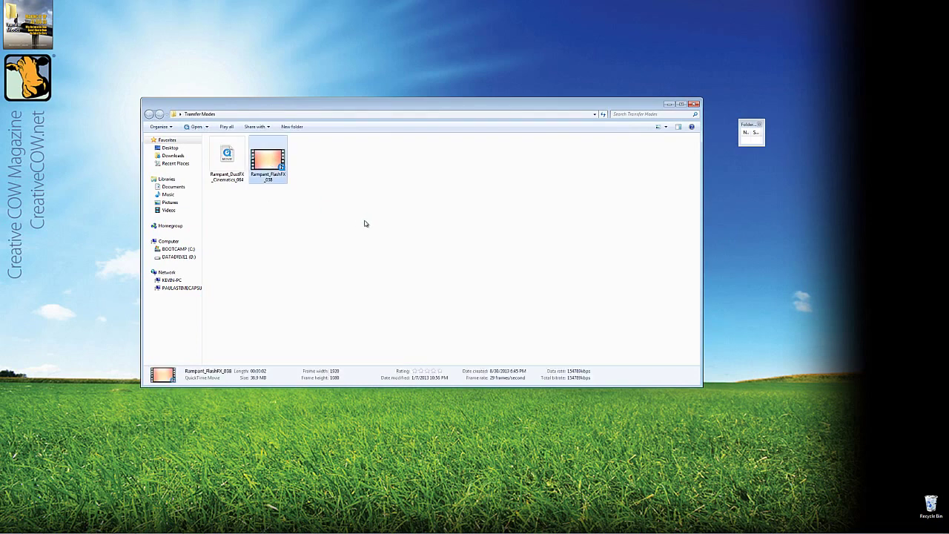
key("Return")
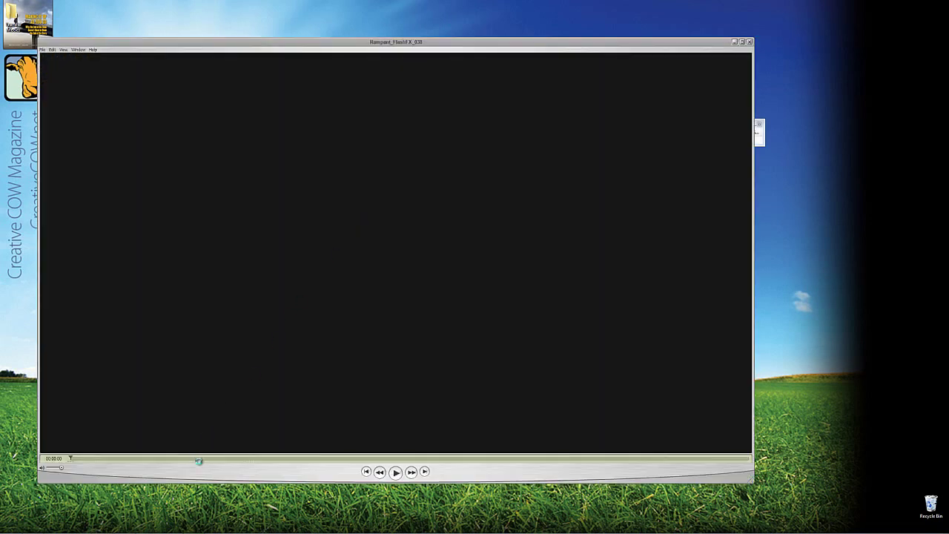
left_click_drag(200, 460, 750, 460)
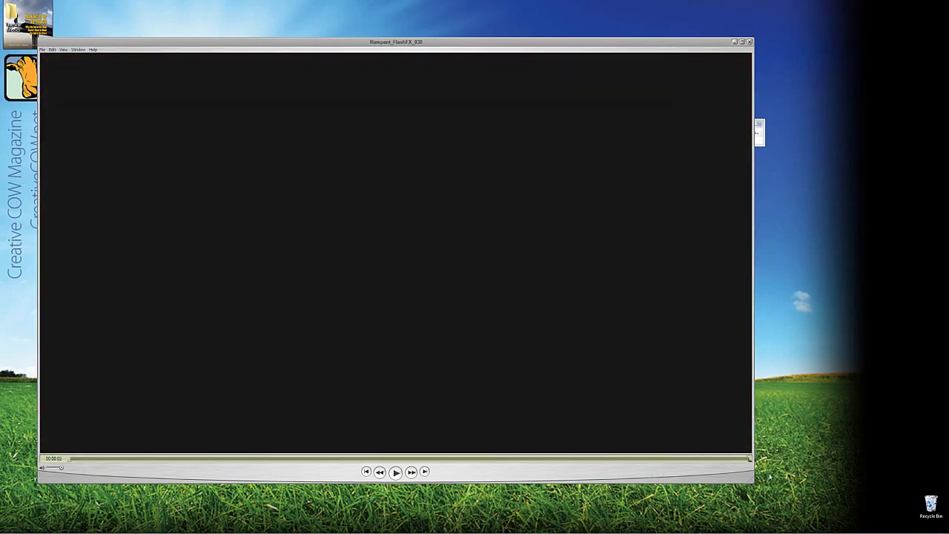
left_click(749, 41)
Step: Preview the Rampant_DustFX_Cinematics_064 movie and examine its format details in the Movie Inspector
key("Left")
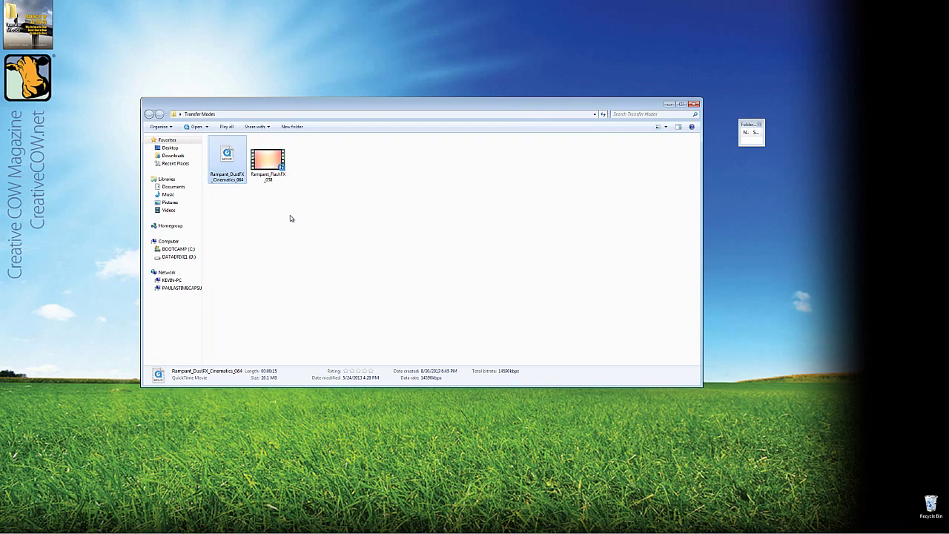
key("Return")
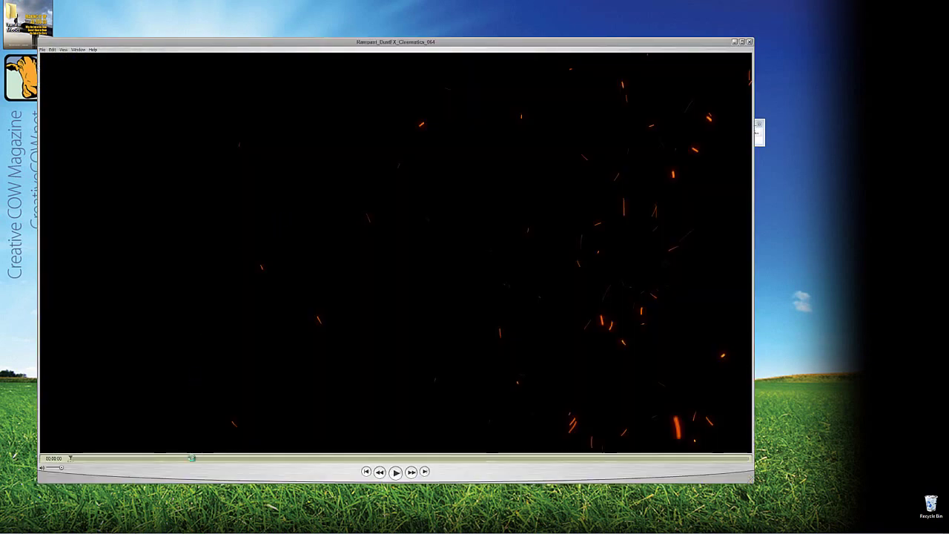
left_click_drag(192, 458, 70, 458)
left_click_drag(635, 45, 662, 73)
left_click(123, 79)
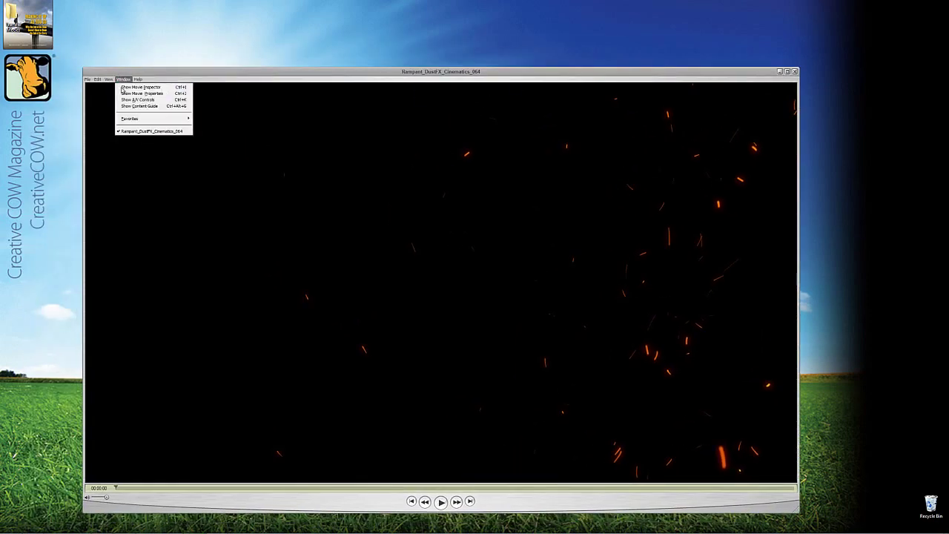
left_click(123, 87)
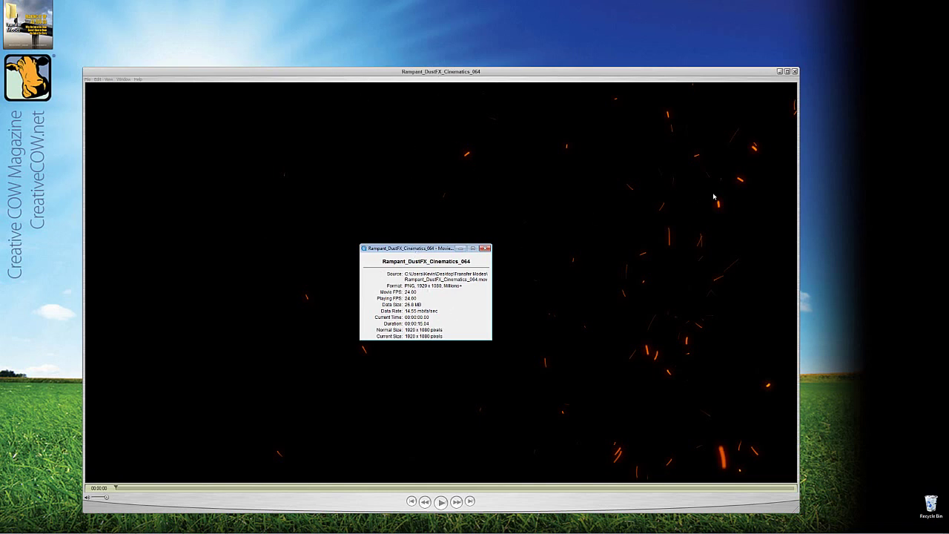
left_click(795, 71)
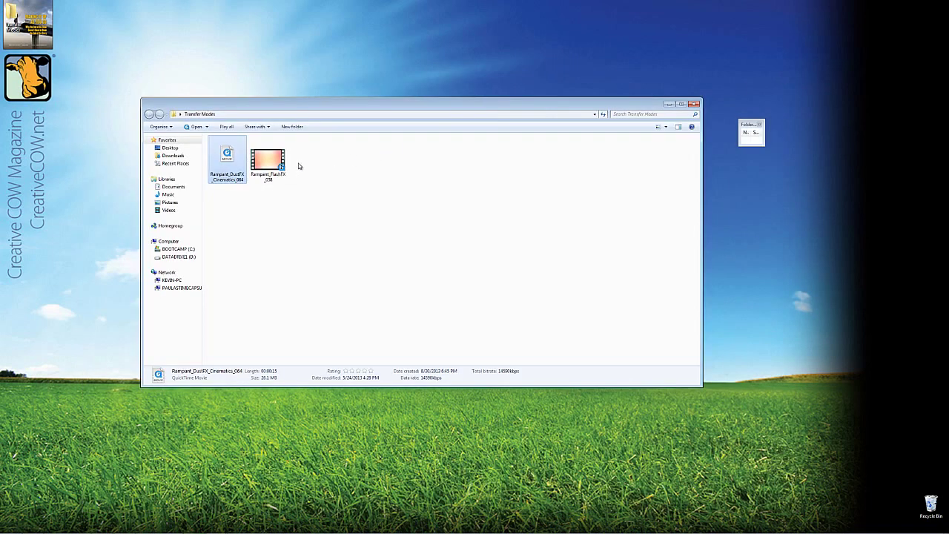
Step: Examine the Movie Inspector details of Rampant_FlashFX_038, closing the movie and the Transfer Modes folder when finished
left_click(276, 163)
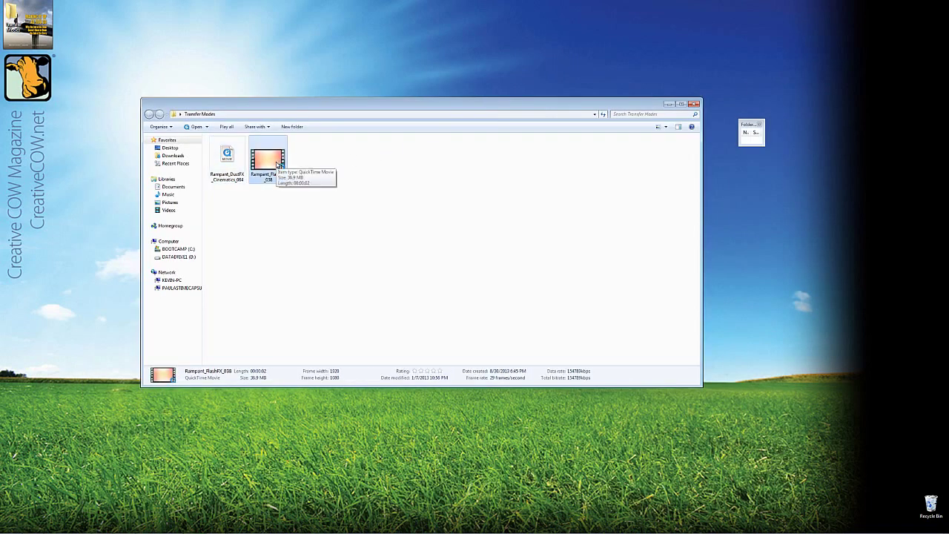
double_click(277, 164)
left_click(84, 50)
left_click(95, 57)
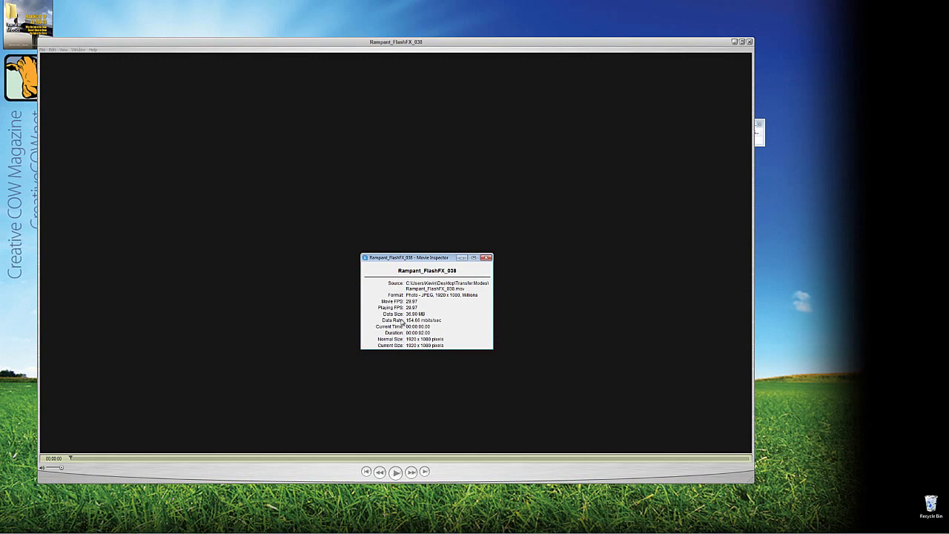
left_click(486, 258)
left_click(749, 41)
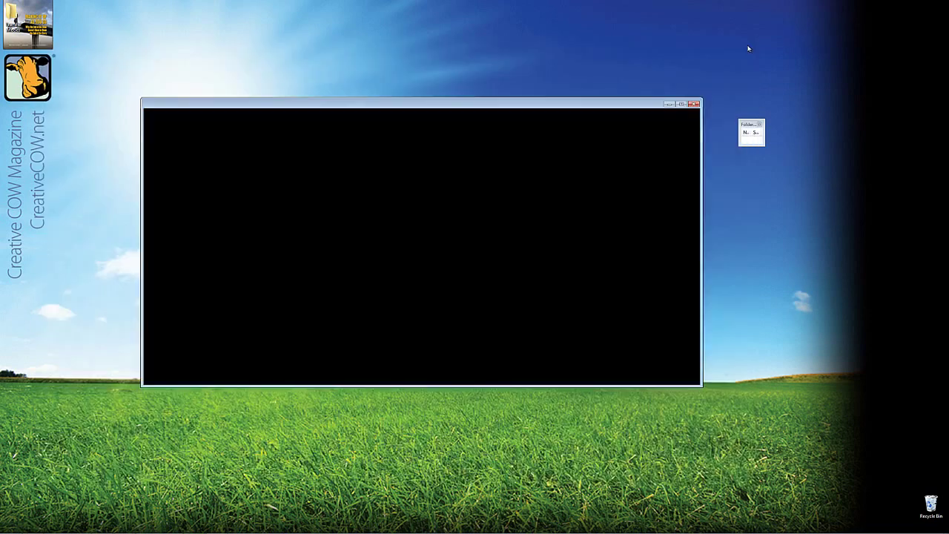
left_click(694, 101)
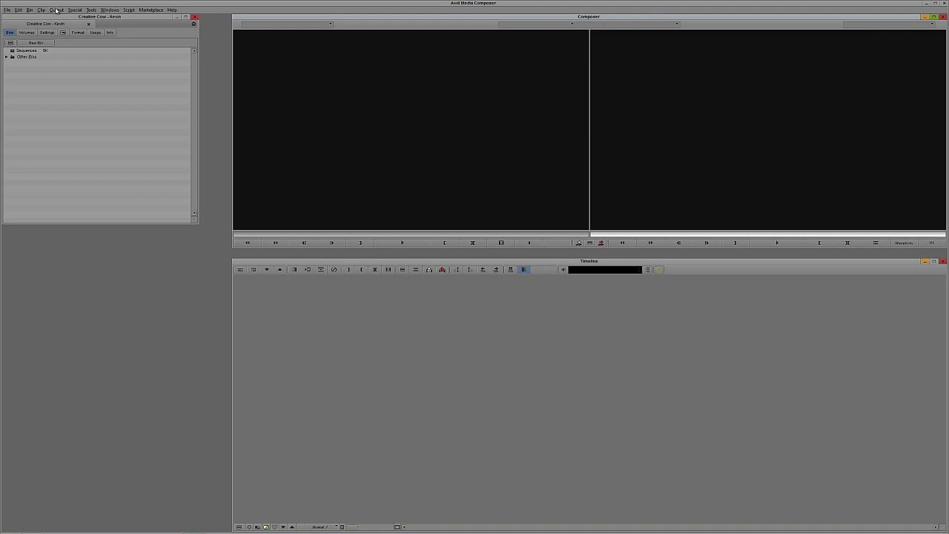
Step: In Avid Media Composer, create a new bin named "AMA Linked to Elements"
left_click(39, 44)
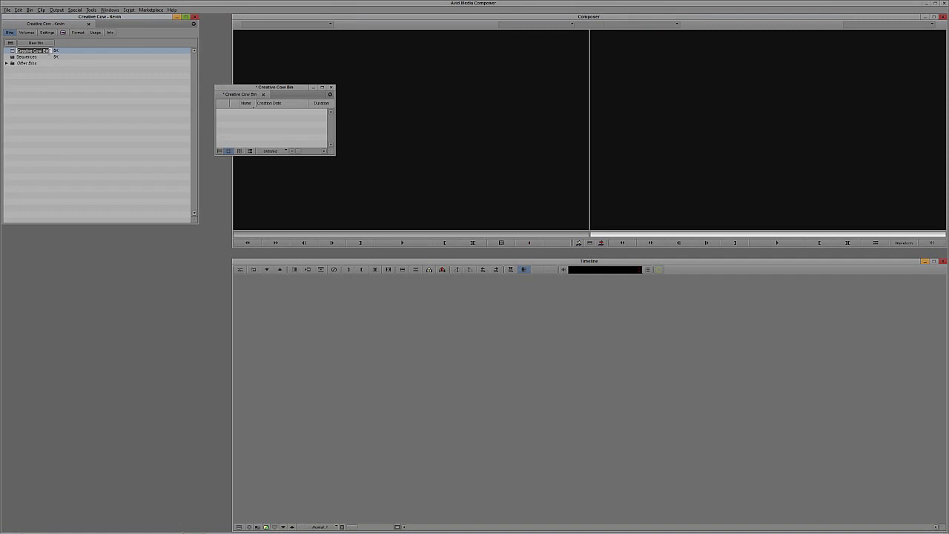
type("AWA L")
type("inked to")
type(" ELements")
key("Return")
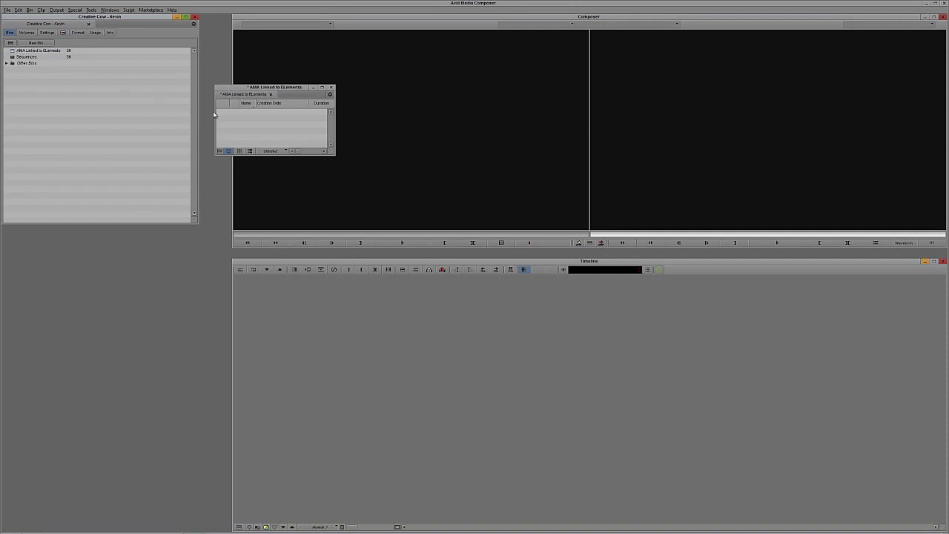
left_click(68, 52)
Step: AMA-link all the movie files from the desktop's Transfer Modes folder into the AMA Linked to Elements bin
left_click_drag(258, 93, 103, 248)
right_click(106, 284)
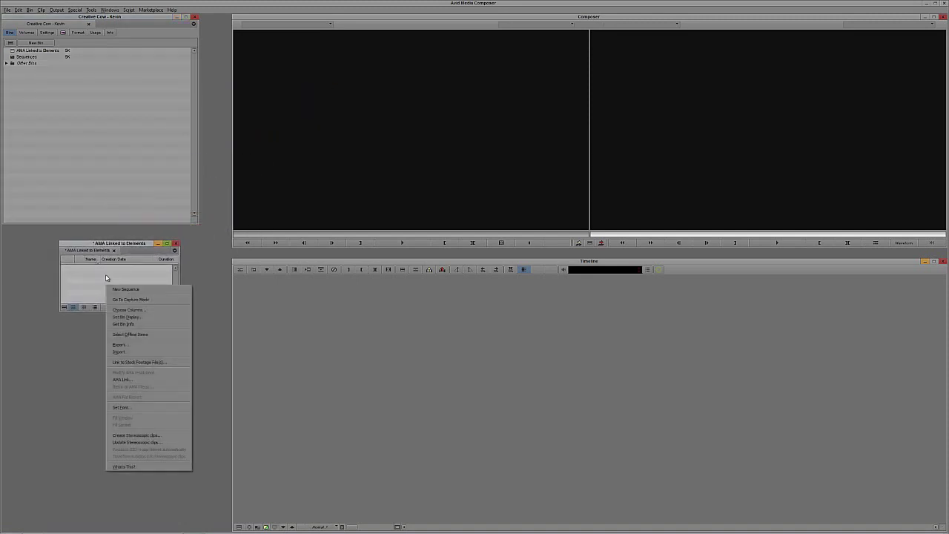
left_click(135, 380)
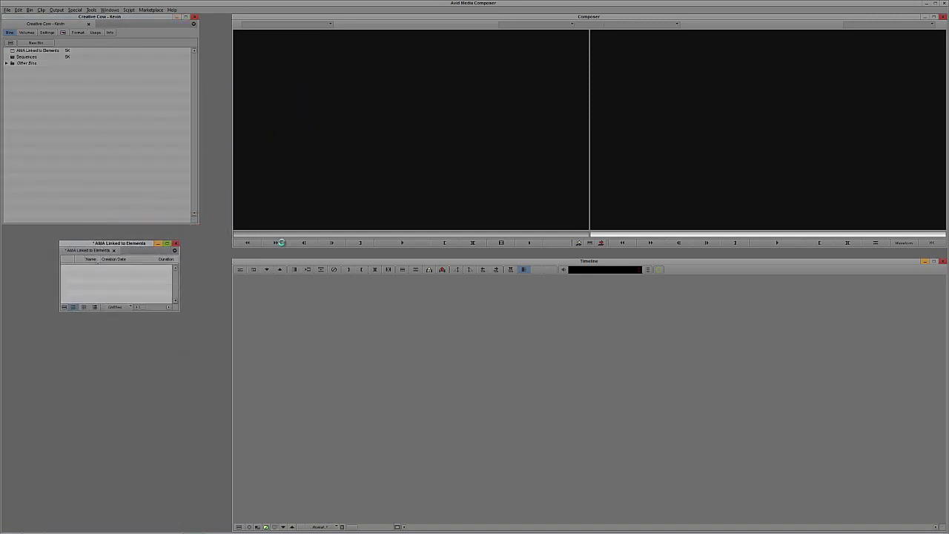
left_click(382, 181)
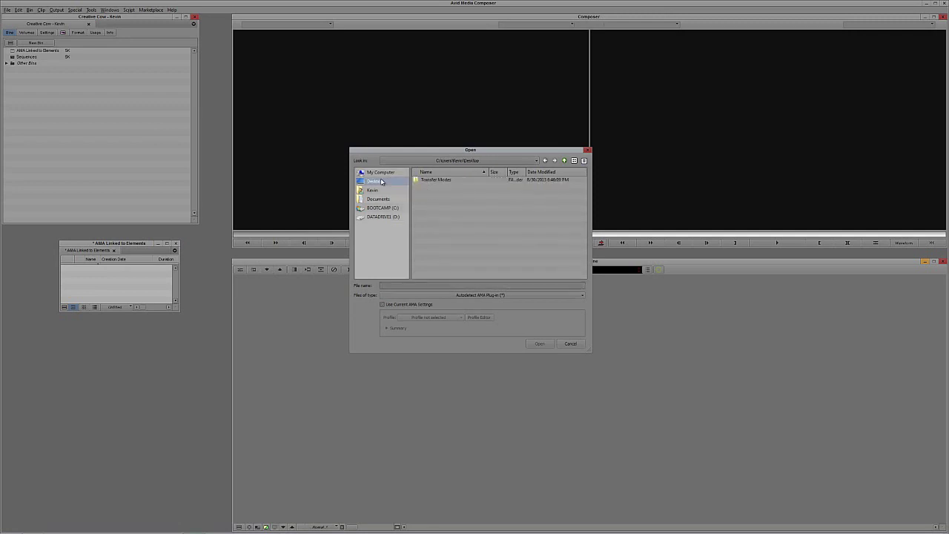
double_click(428, 180)
key("ctrl+a")
left_click(539, 343)
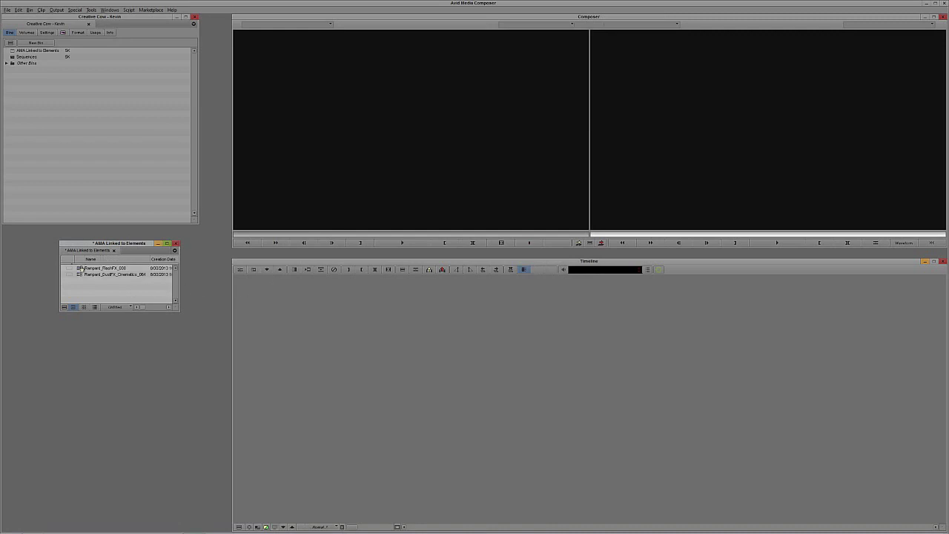
Step: Load the linked FlashFX_038 and DustFX_Cinematics_064 clips into the source monitor and scrub through each
left_click_drag(80, 270, 522, 239)
left_click(303, 235)
left_click_drag(354, 243, 205, 243)
left_click(97, 282)
left_click_drag(78, 276, 315, 195)
left_click_drag(273, 235, 365, 233)
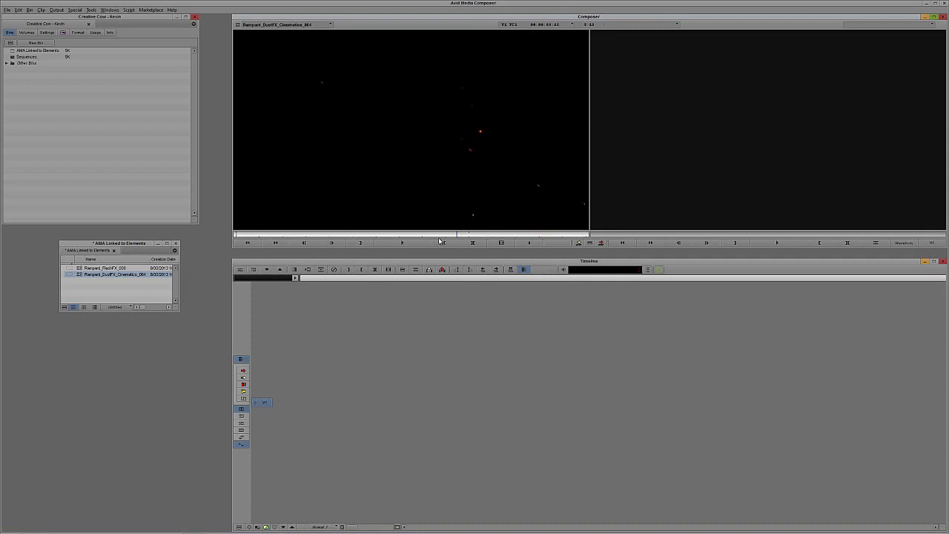
left_click(126, 299)
left_click(49, 103)
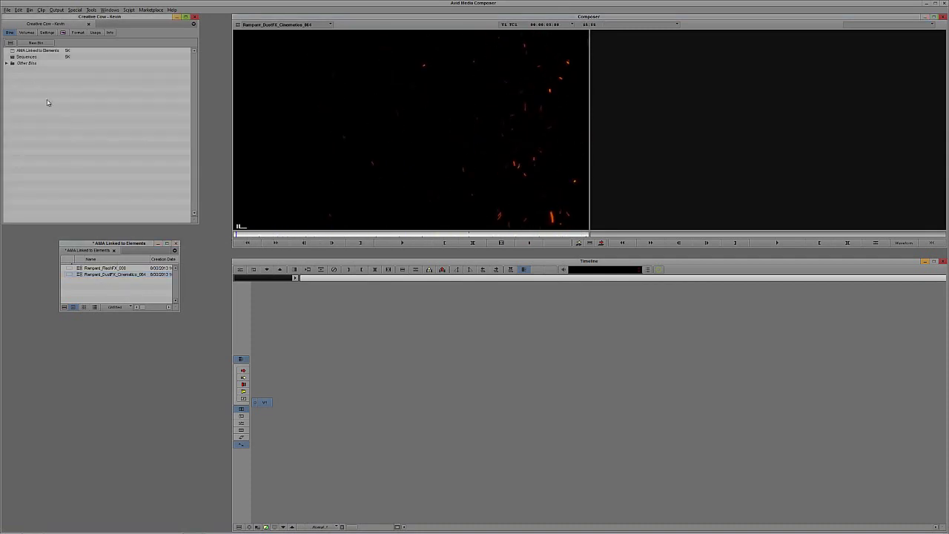
Step: Open the Motocross bin from the Stock Footage project and place its window below the AMA Linked to Elements bin
left_click(9, 64)
key("ctrl+o")
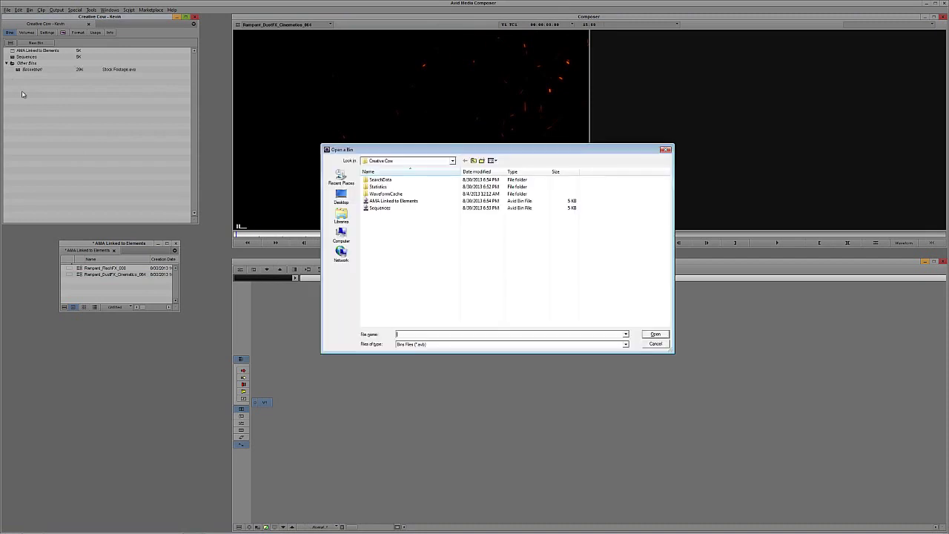
left_click(465, 160)
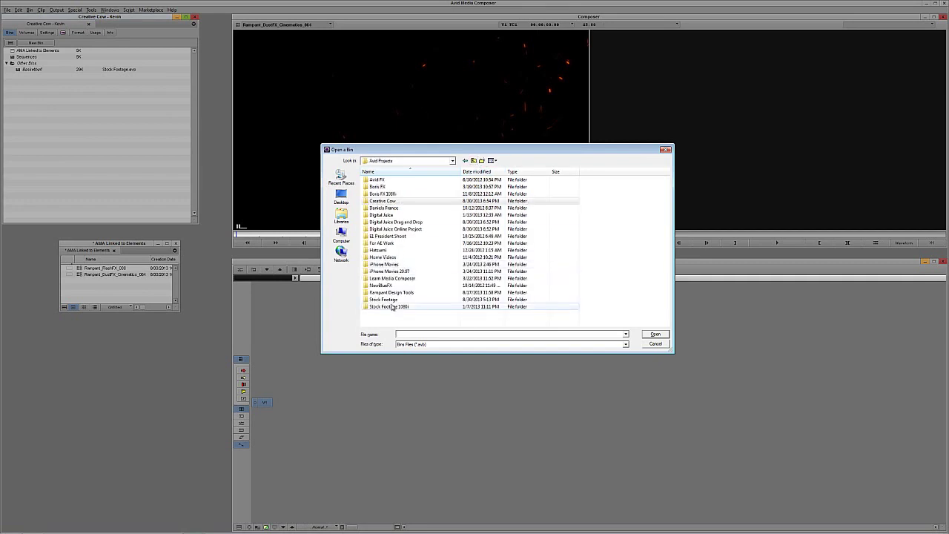
double_click(392, 300)
double_click(386, 256)
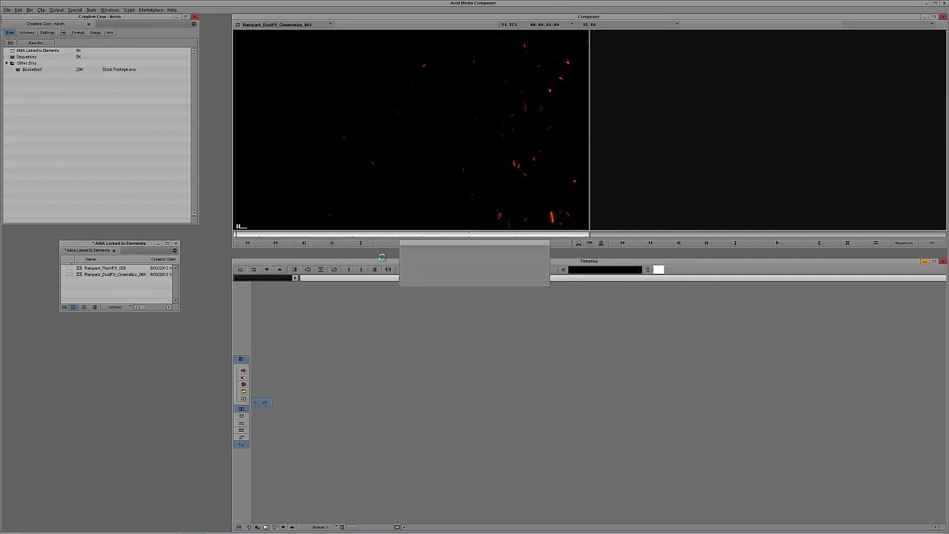
left_click_drag(86, 243, 152, 332)
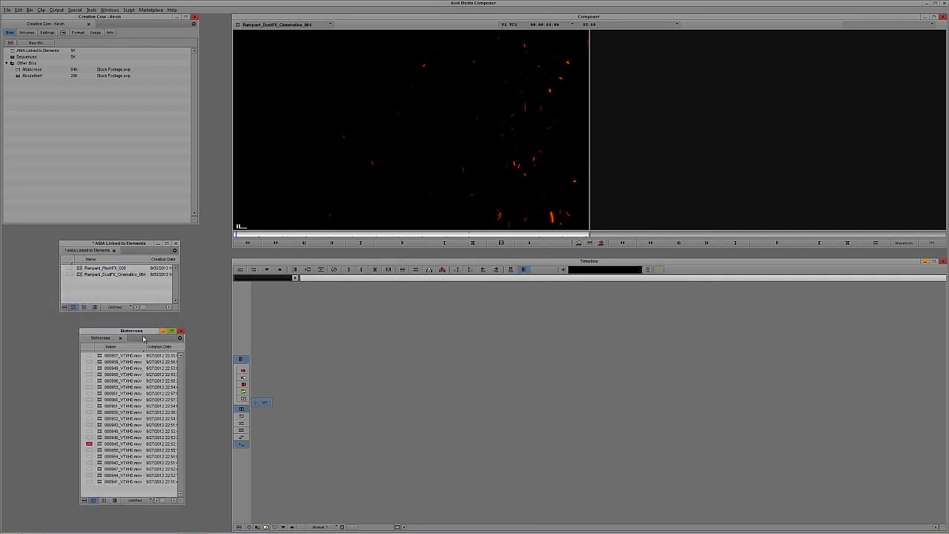
Step: Load the red-flagged clip 000945_VTXHD.mov from the Motocross bin and mark new In and Out points around the riders
double_click(100, 445)
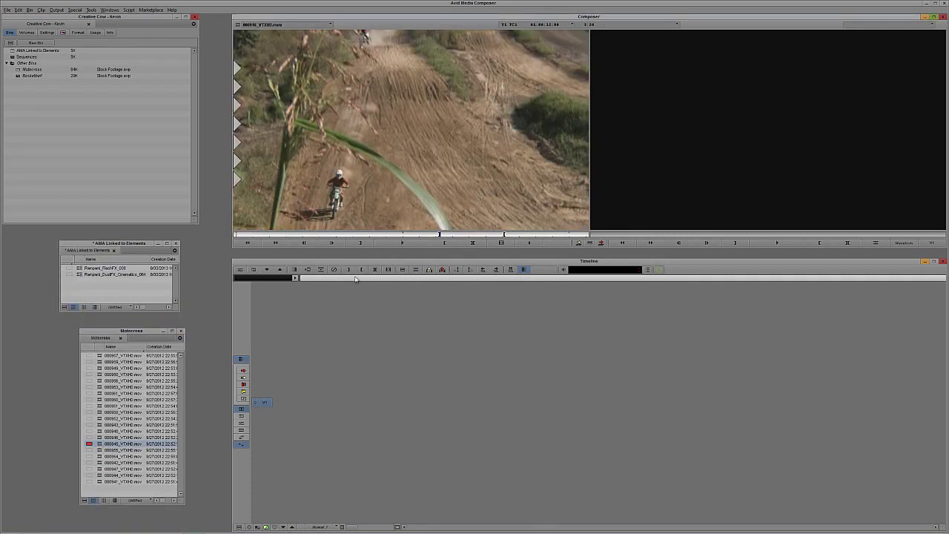
left_click_drag(459, 236, 413, 238)
key("o")
key("i")
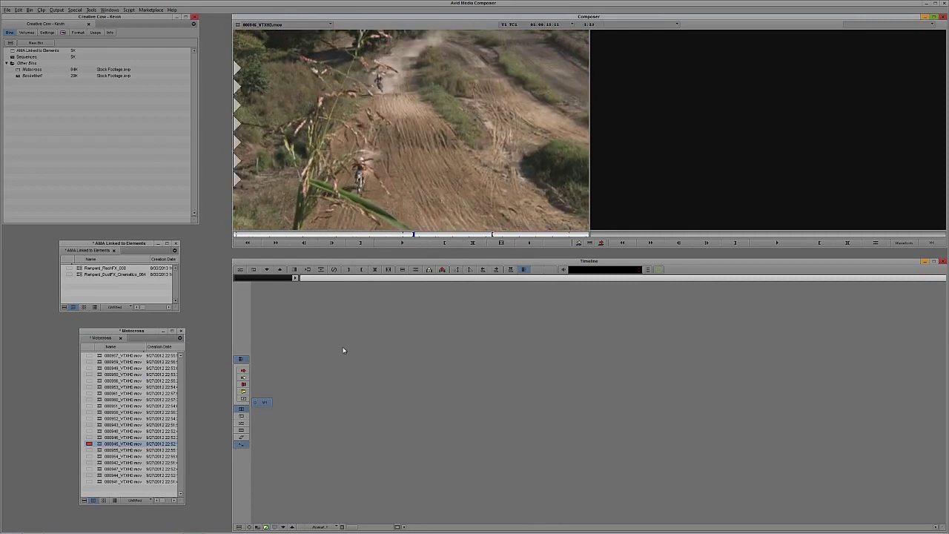
Step: Splice the marked motocross section into a new sequence, storing it in a newly created bin
key("v")
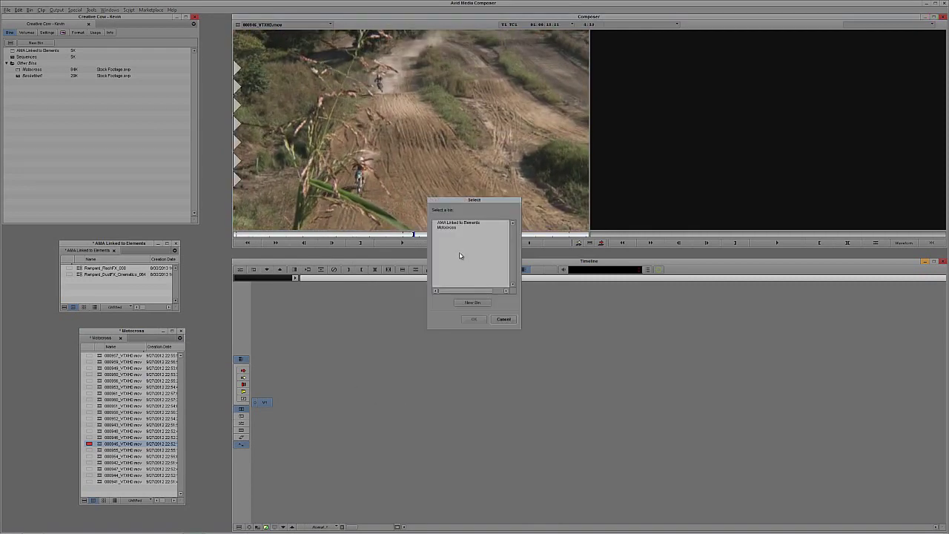
left_click(472, 302)
left_click_drag(276, 43, 66, 235)
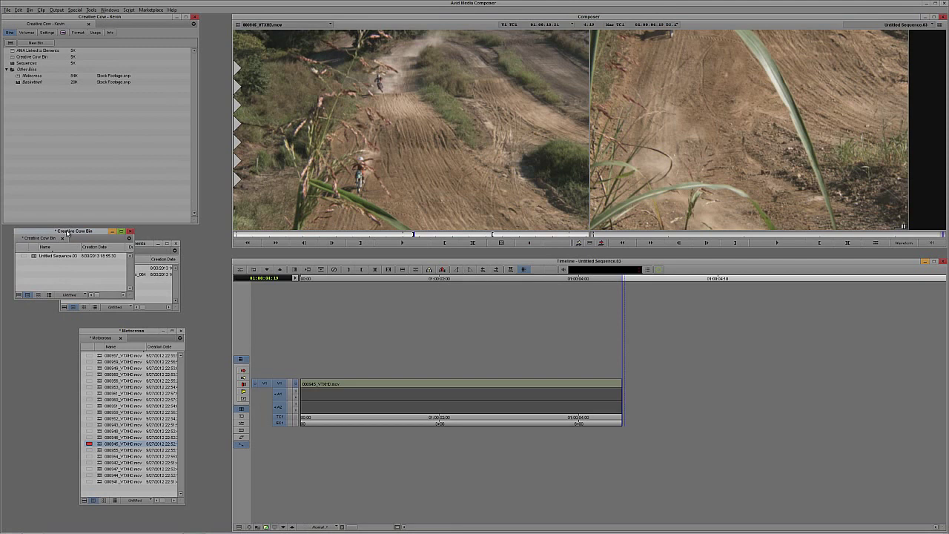
Step: Try to rename the Creative Cow Bin to "Sequences"
left_click(27, 57)
type("S")
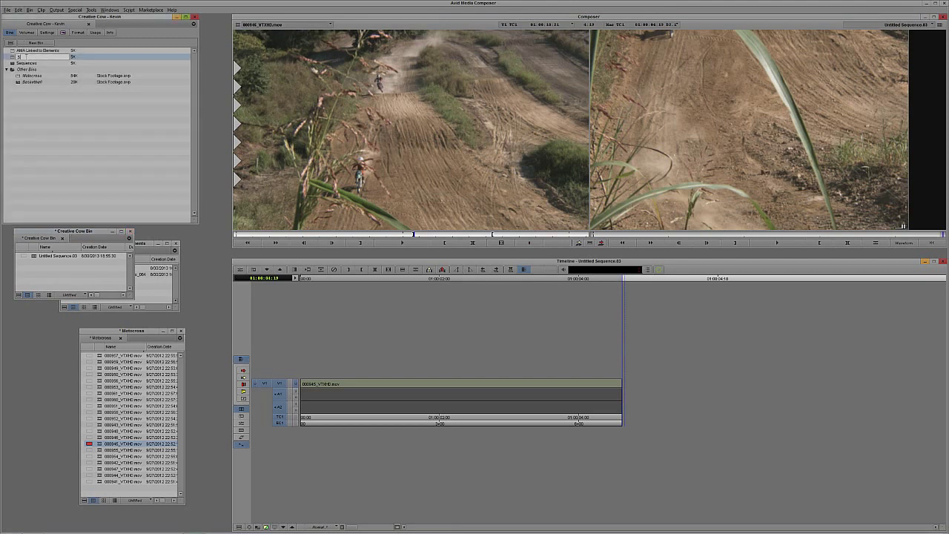
type("equences")
key("Return")
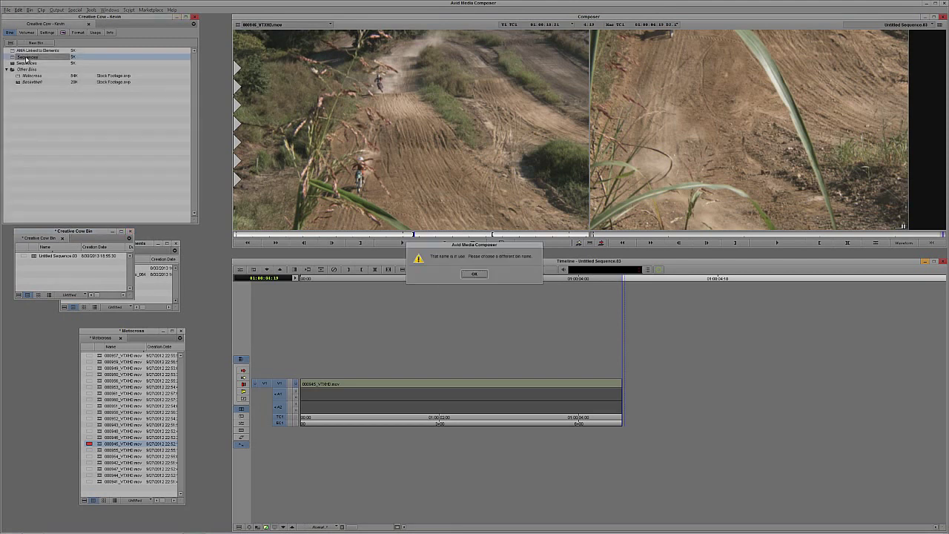
left_click(482, 274)
Step: Move the untitled sequence into the existing Sequences bin and delete the emptied Creative Cow Bin
left_click_drag(98, 236, 104, 312)
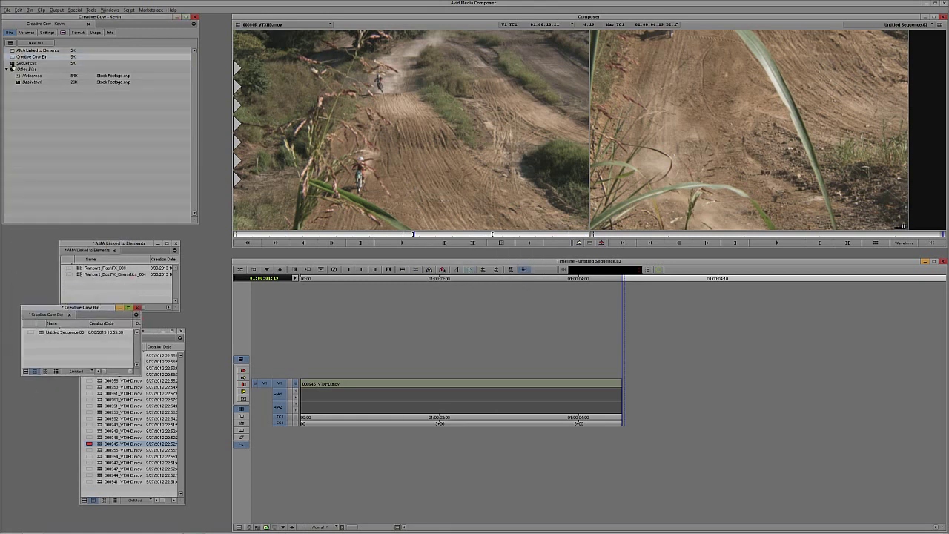
double_click(12, 64)
left_click_drag(36, 284, 37, 282)
left_click(136, 307)
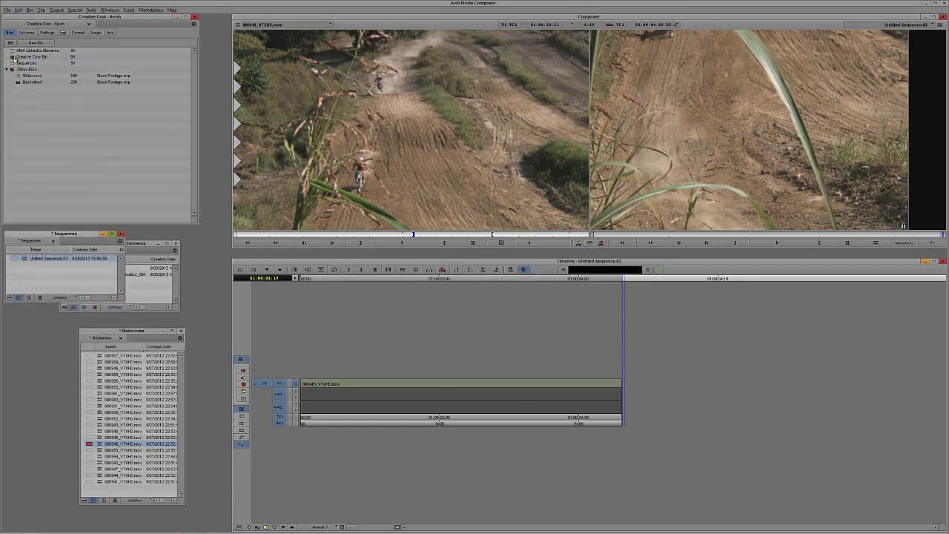
right_click(16, 59)
left_click(37, 85)
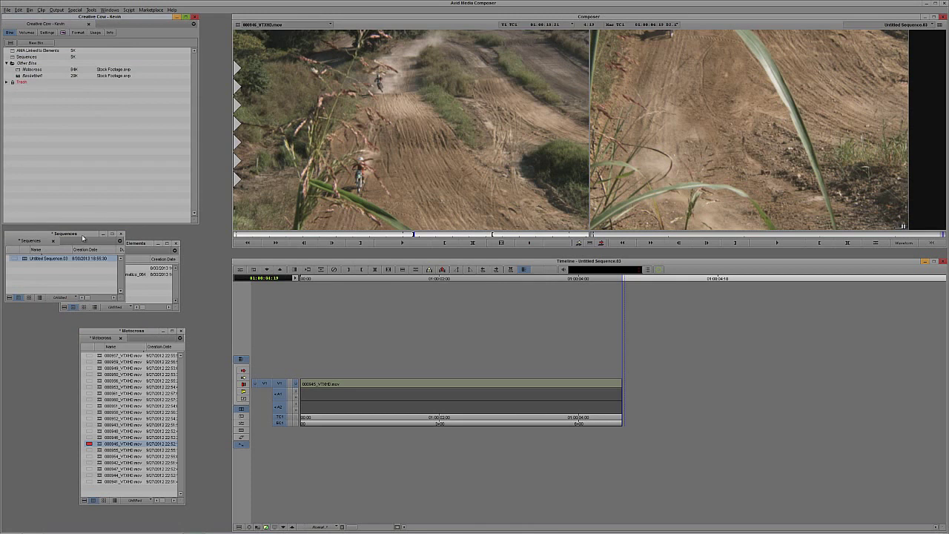
Step: Rename the untitled sequence as "Transfer Modes" and reposition the Sequences bin so the other bins are accessible
left_click_drag(83, 238, 92, 266)
left_click(59, 287)
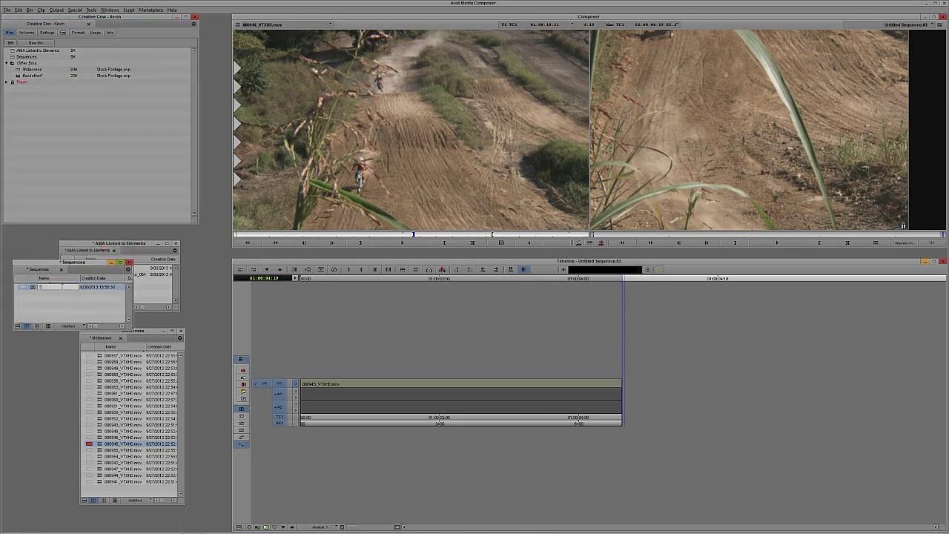
type("Transfer M")
key("Return")
left_click_drag(88, 264, 88, 322)
Step: Load the Rampant FlashFX and DustFX clips from the AMA Linked to Elements bin and scrub through the dust element
left_click(80, 272)
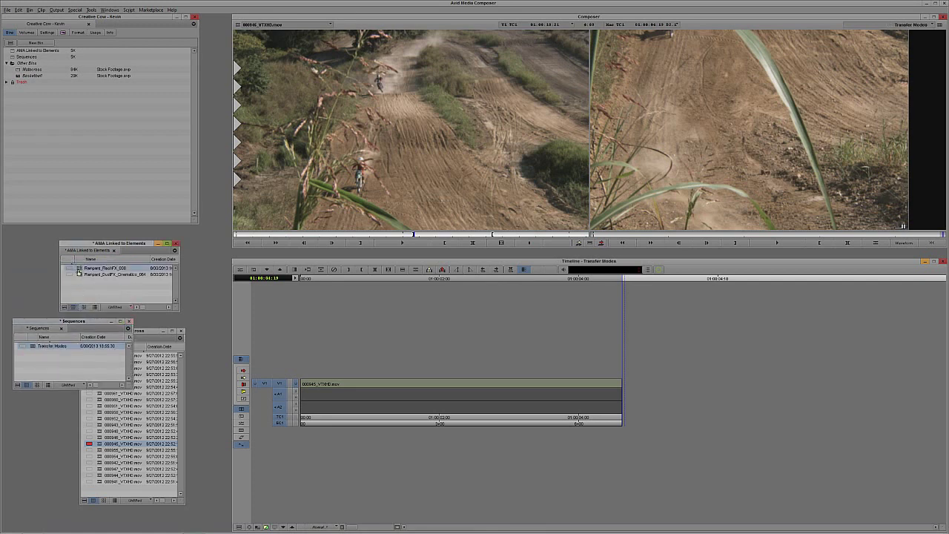
double_click(78, 271)
left_click(82, 274, "shift")
left_click_drag(267, 234, 417, 232)
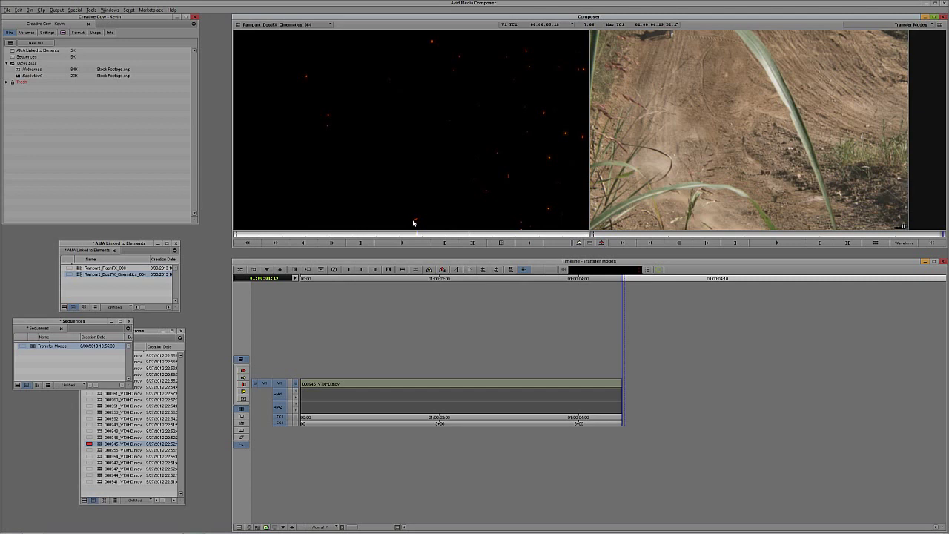
Step: Browse the Motocross bin's clips for a second shot and load 000949_VTXHD.mov
left_click_drag(150, 334, 146, 311)
double_click(97, 378)
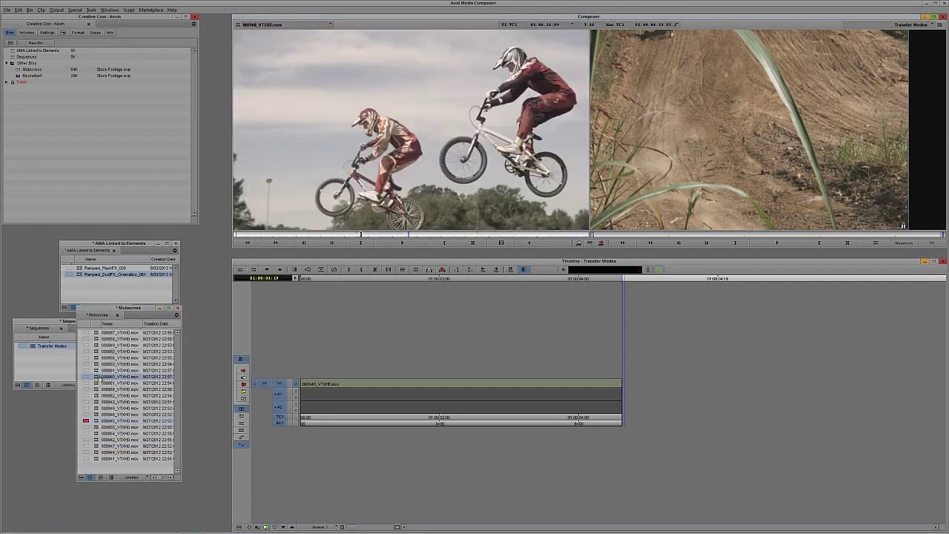
left_click_drag(361, 234, 382, 234)
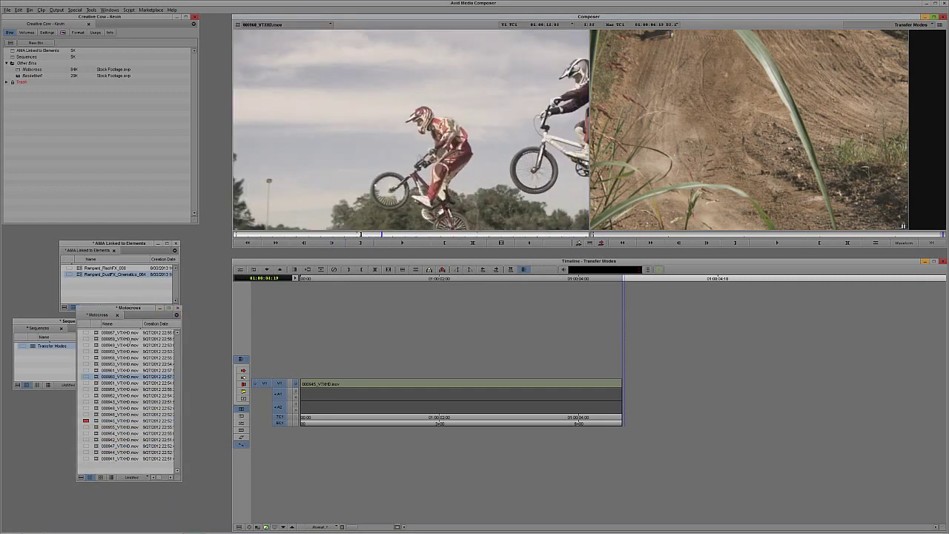
double_click(98, 364)
double_click(98, 357)
double_click(99, 346)
Step: Mark In and Out points around the approaching riders and splice that section in after the first motocross clip
left_click_drag(359, 236, 489, 235)
key("i")
key("o")
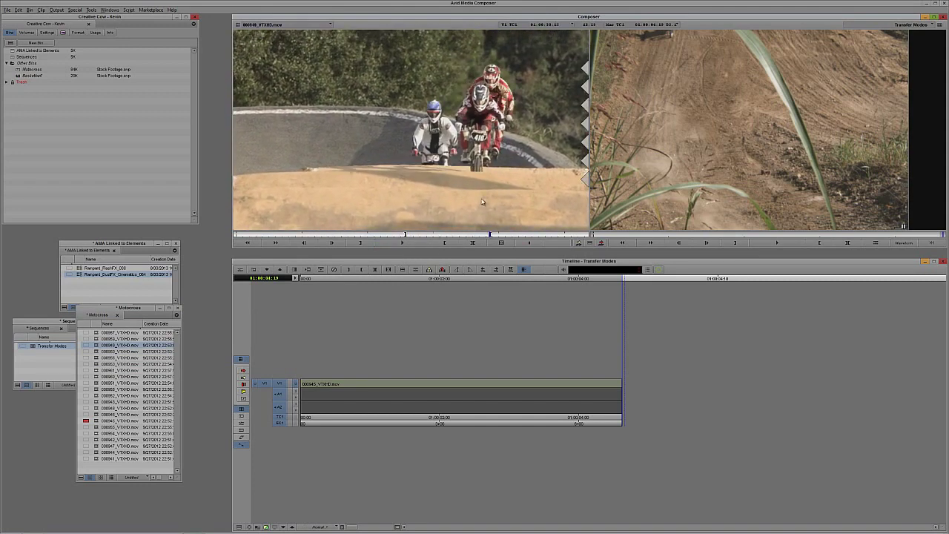
key("v")
Step: Load the Rampant FlashFX clip and mark In at the bright flash and Out where it has faded to black
left_click_drag(497, 393, 442, 392)
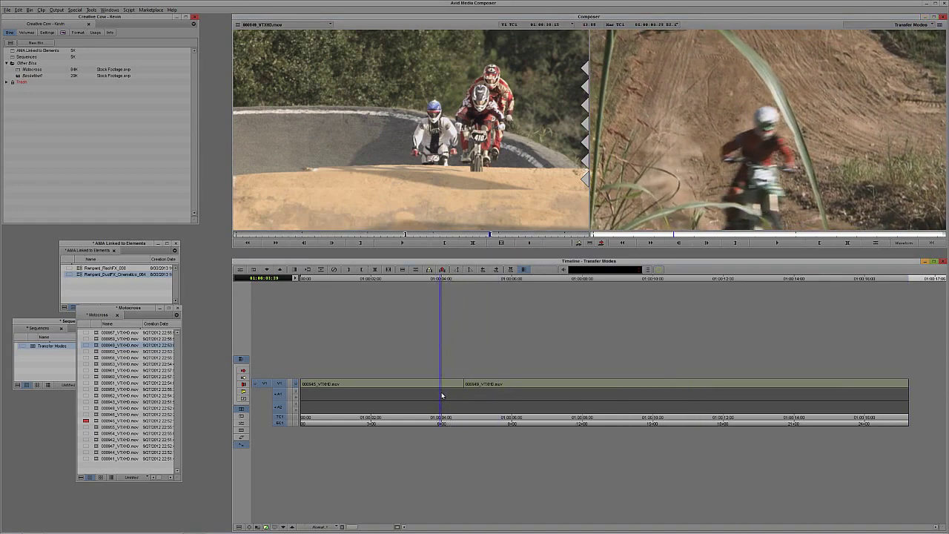
left_click_drag(86, 268, 363, 192)
left_click(462, 384)
mouse_move(461, 384)
left_mouse_down()
mouse_move(479, 382)
mouse_move(454, 382)
left_mouse_up()
mouse_move(375, 235)
left_mouse_down()
mouse_move(280, 236)
mouse_move(383, 232)
mouse_move(376, 236)
left_mouse_up()
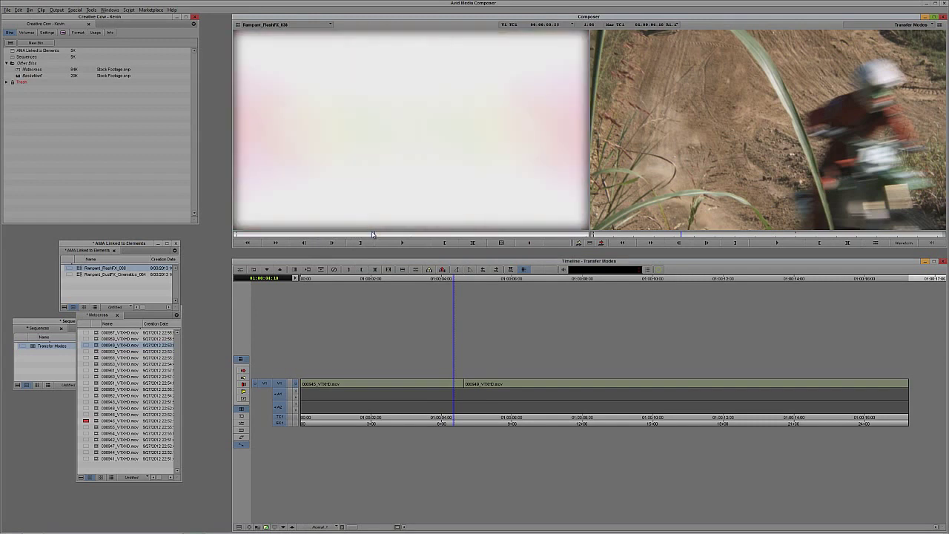
key("i")
left_click_drag(391, 235, 482, 242)
key("o")
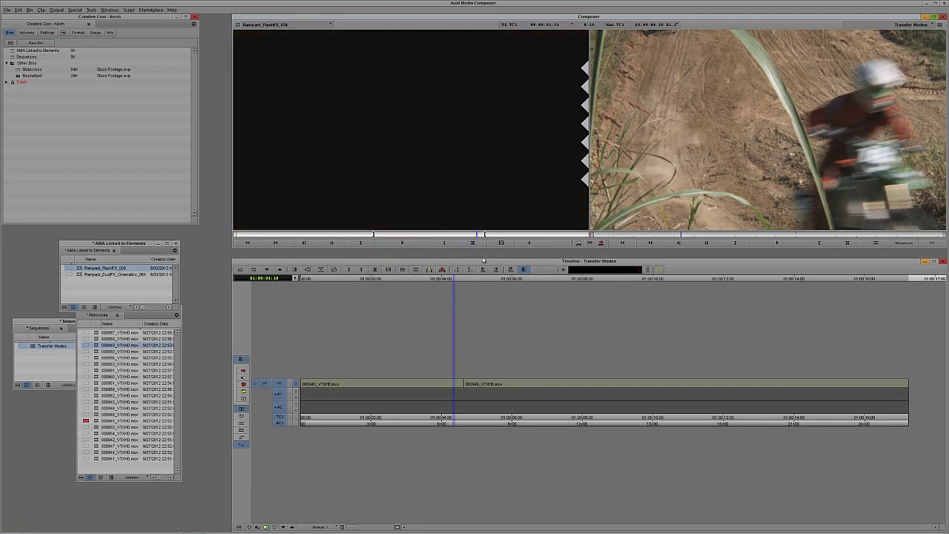
Step: Add video track V2 to the Transfer Modes sequence and patch source track V1 to it
left_click(621, 192)
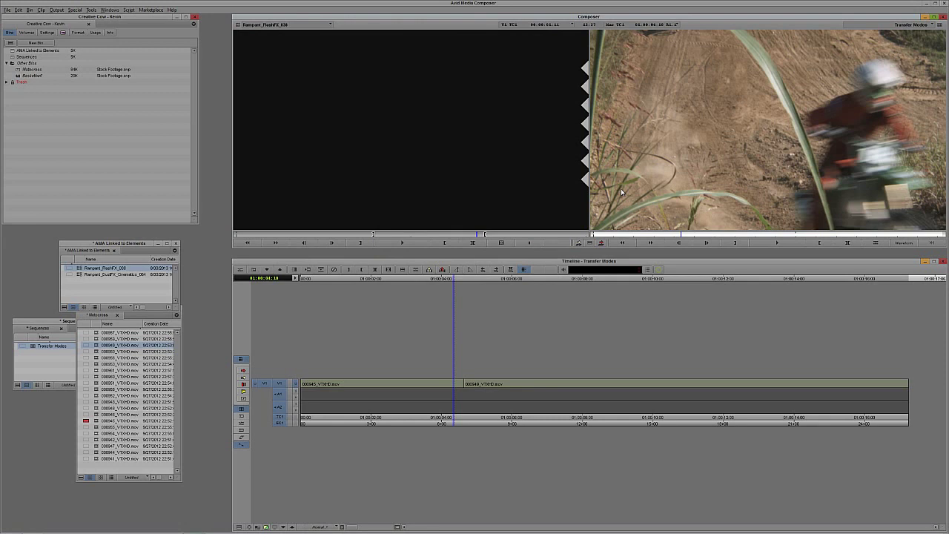
key("ctrl+y")
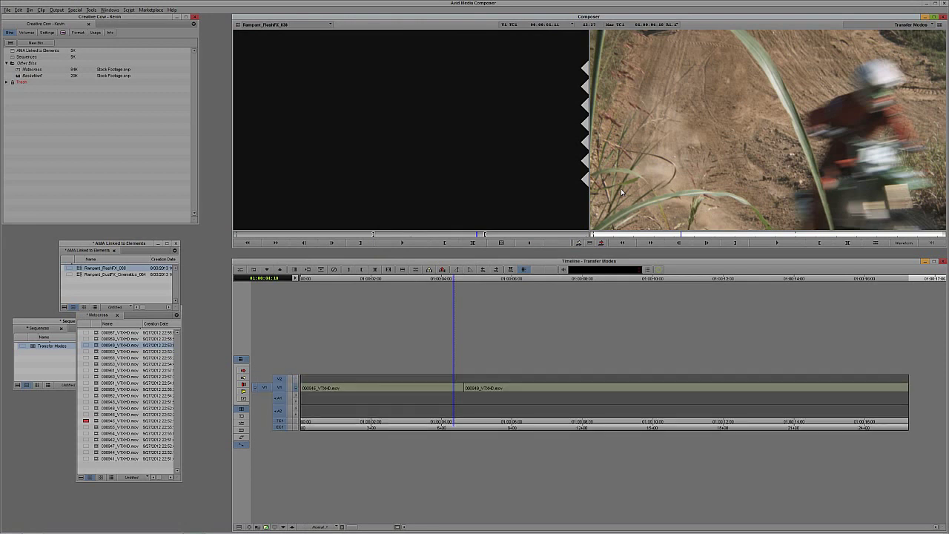
left_click(280, 393)
left_click_drag(265, 387, 279, 379)
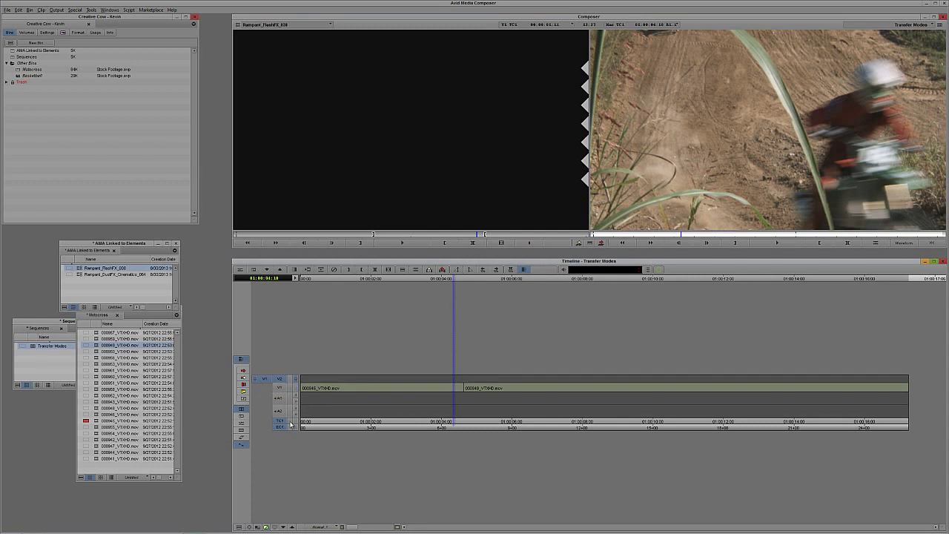
Step: Overwrite the marked flash onto V2 at the cut between the motocross clips and extend its head back across the cut
left_click(478, 390, "ctrl")
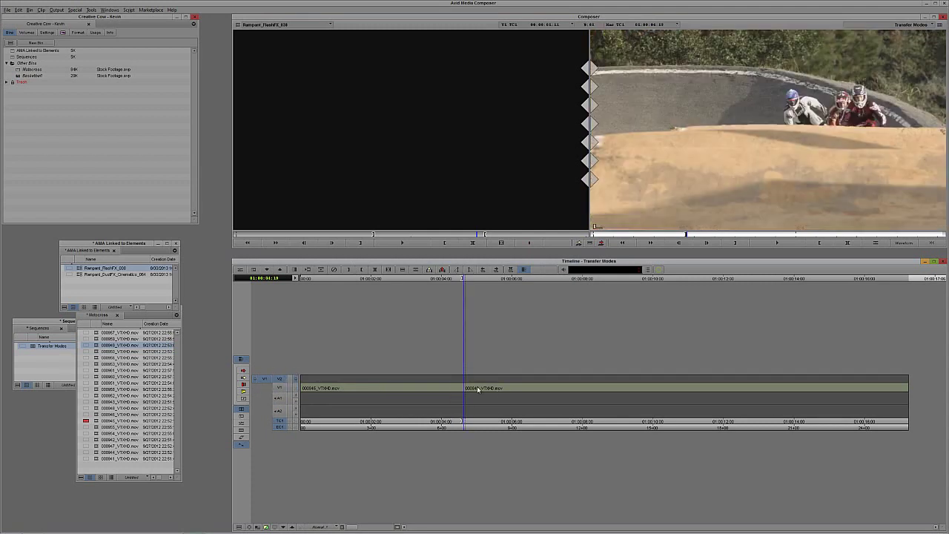
key("b")
left_click(466, 387, "ctrl")
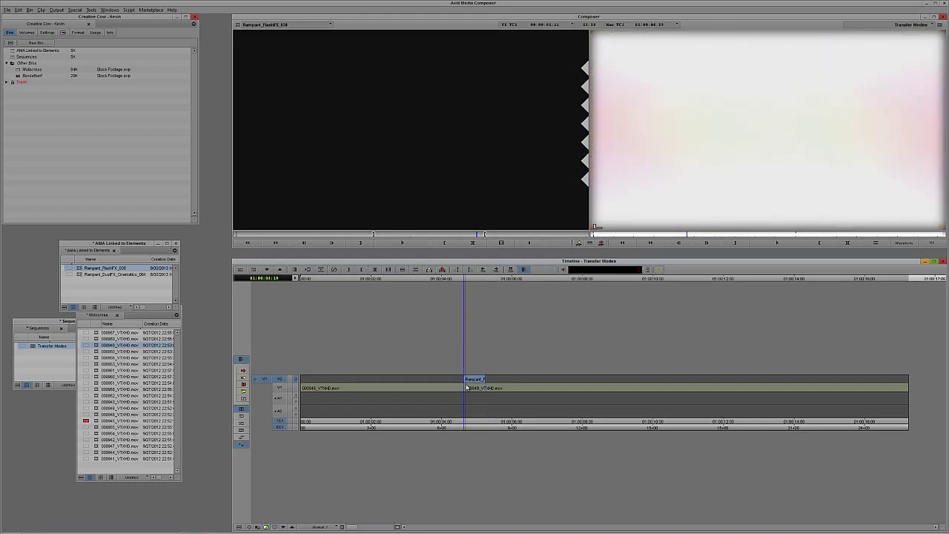
left_click(462, 379)
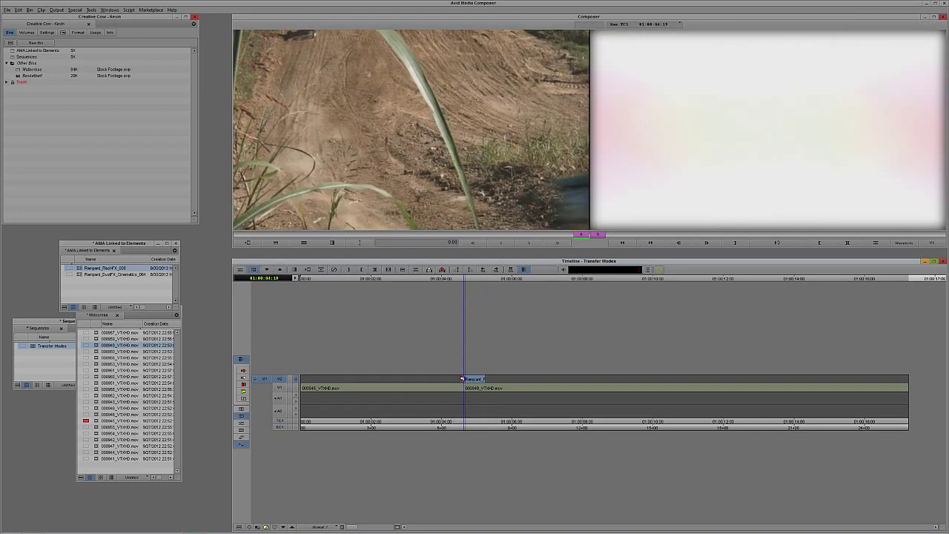
mouse_move(456, 379)
left_mouse_down()
mouse_move(410, 385)
mouse_move(490, 377)
mouse_move(447, 377)
mouse_move(468, 368)
mouse_move(439, 377)
mouse_move(463, 380)
left_mouse_up()
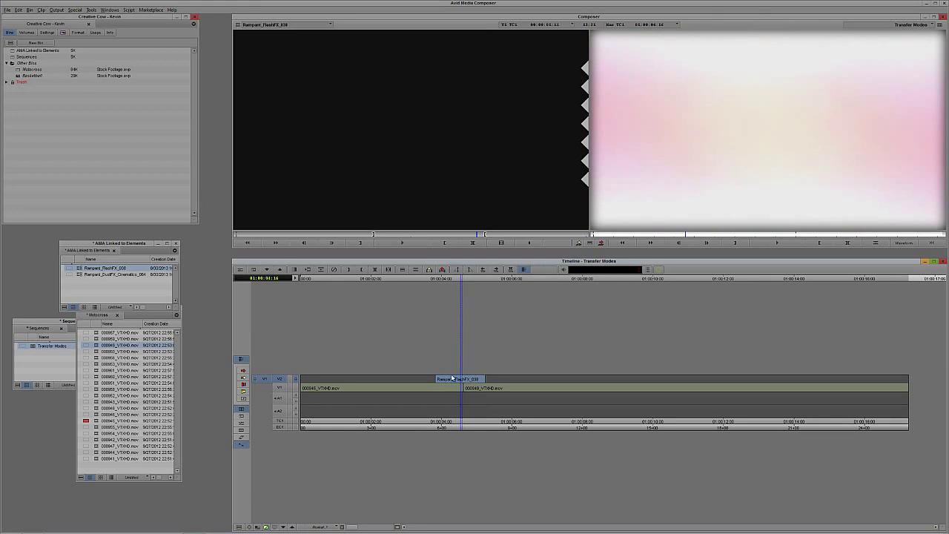
Step: Apply the Avid FX Filter effect to the Rampant FlashFX clip on V2
key("ctrl+8")
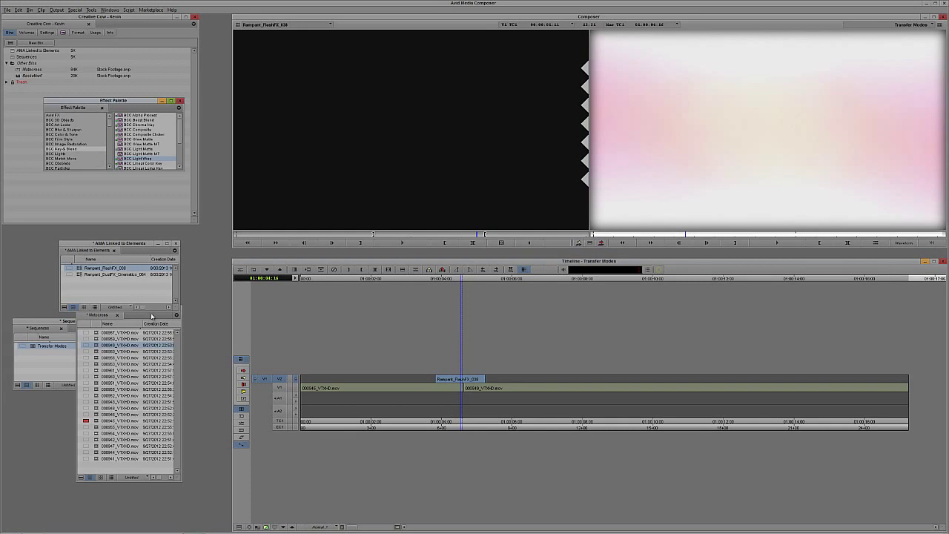
left_click(57, 116)
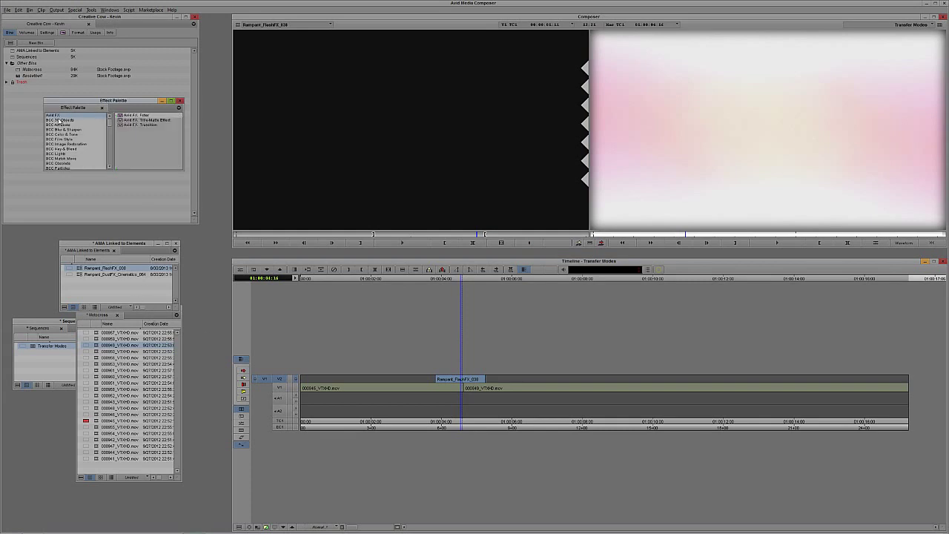
left_click(121, 116)
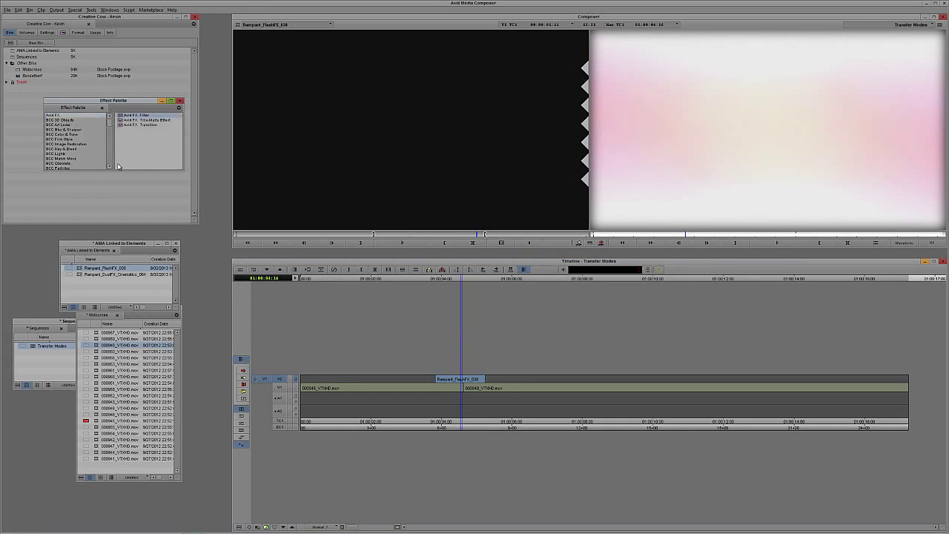
left_click_drag(120, 118, 465, 374)
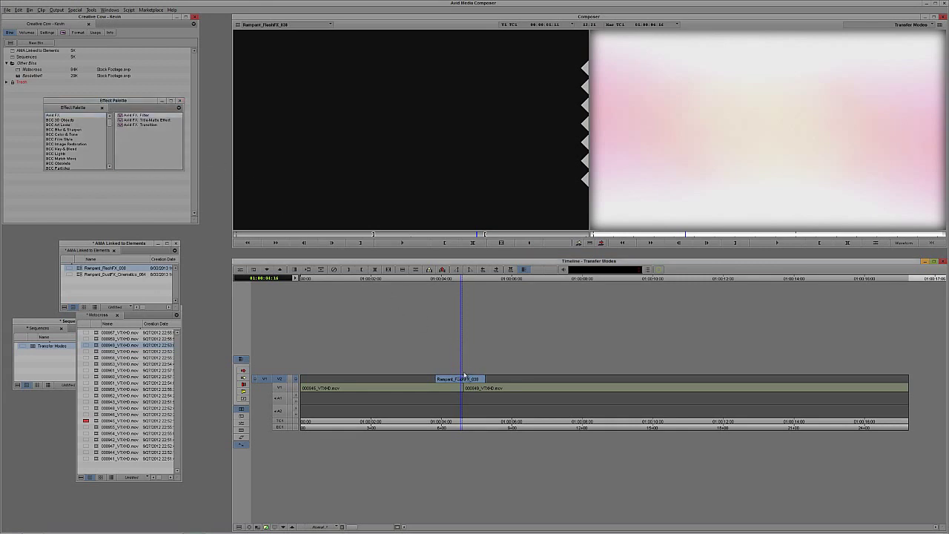
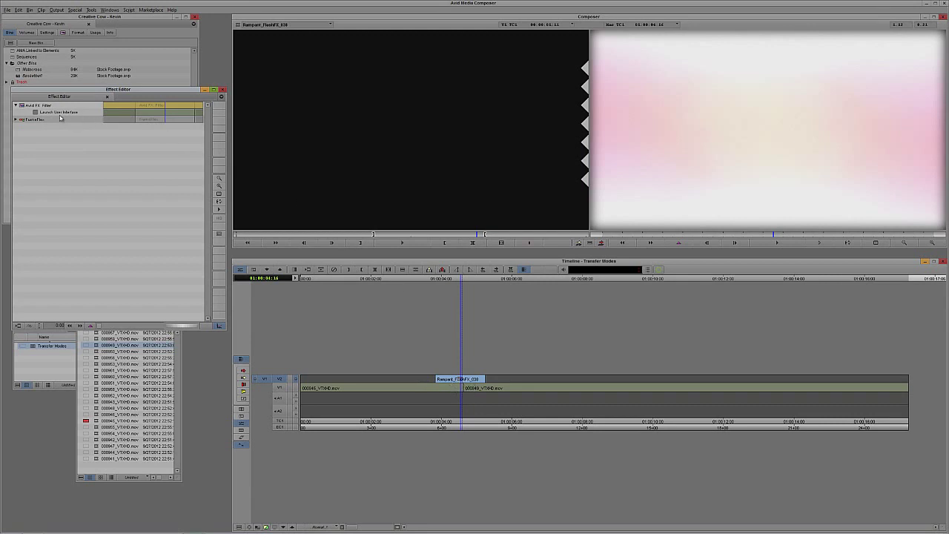
Step: Launch the Avid FX interface for the flash clip and switch track Video 1 off and on while scrubbing to compare both layers
left_click(35, 112)
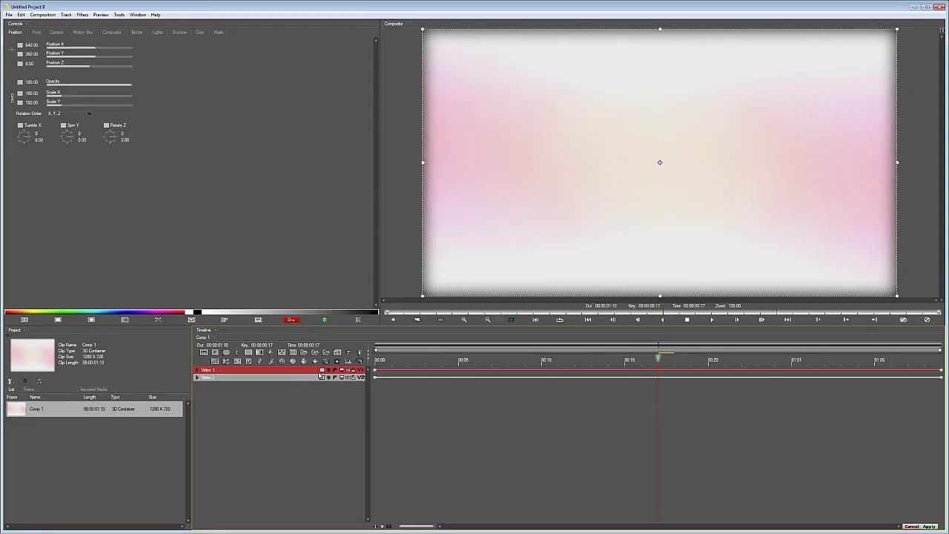
left_click(328, 369)
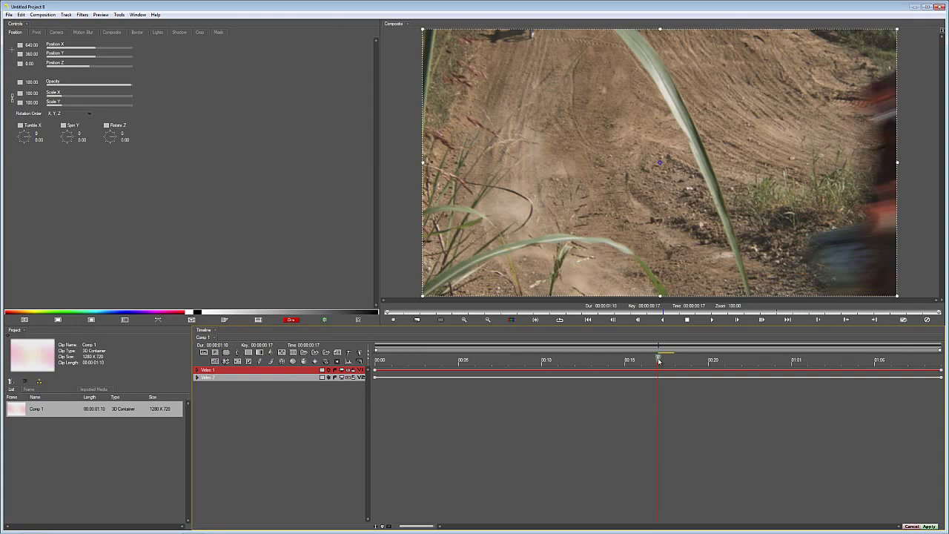
left_click_drag(658, 360, 538, 377)
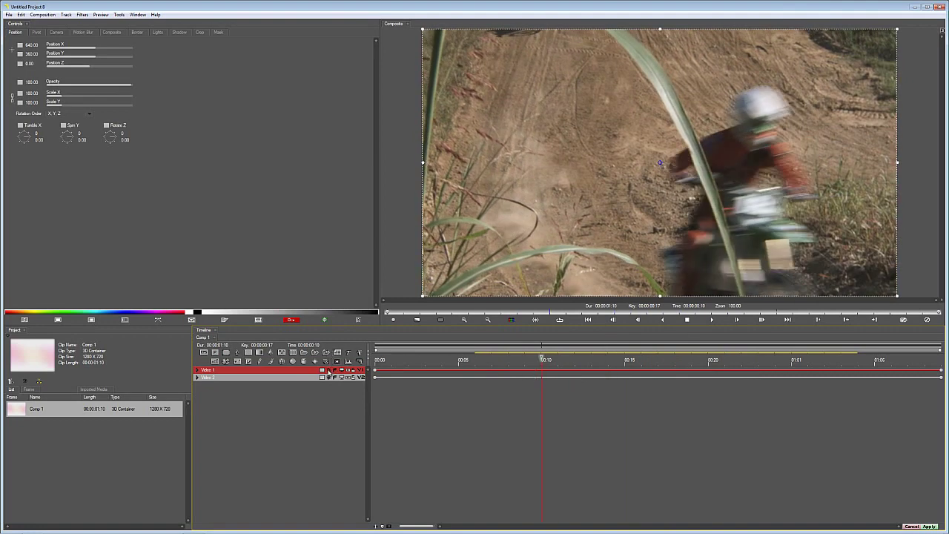
left_click(328, 370)
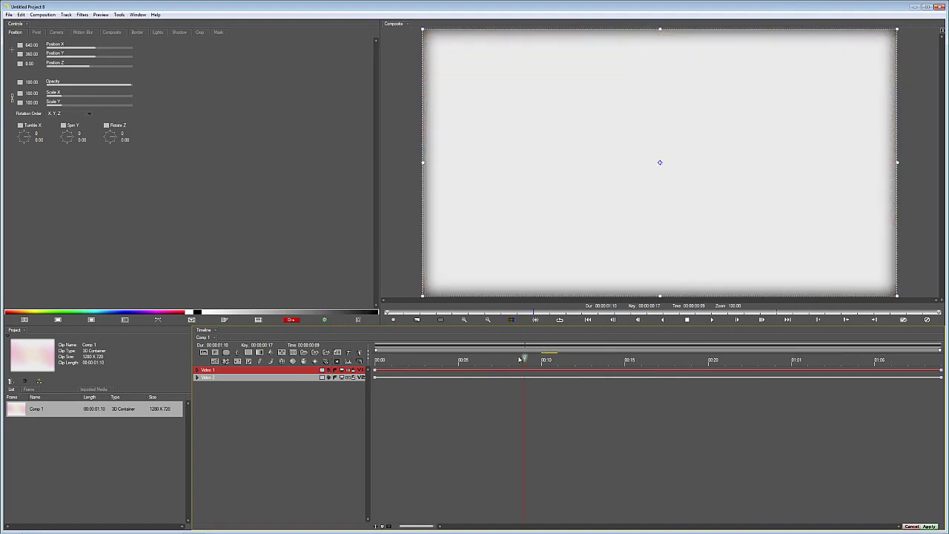
left_click_drag(523, 360, 437, 360)
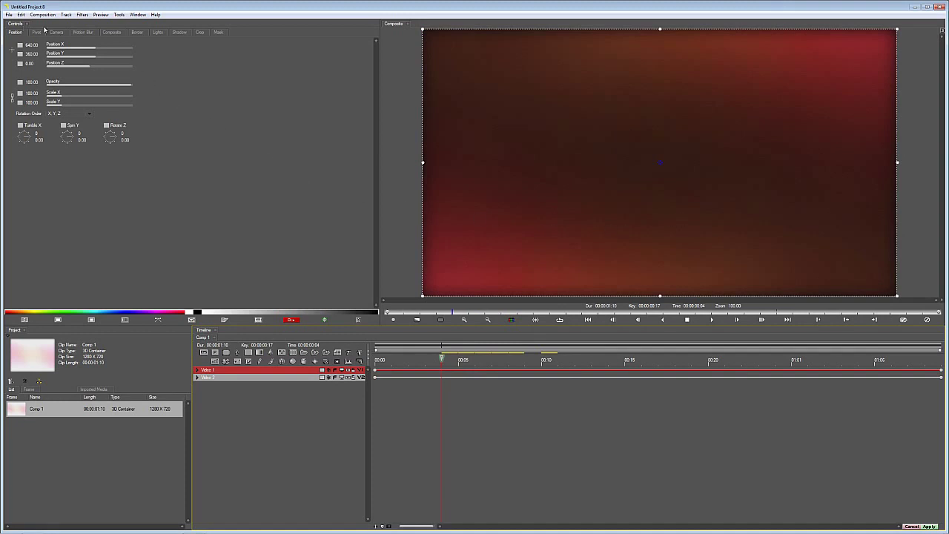
Step: Set the Apply Mode of track Video 1 to Add, check the blend, and apply the effect to the sequence
left_click(112, 32)
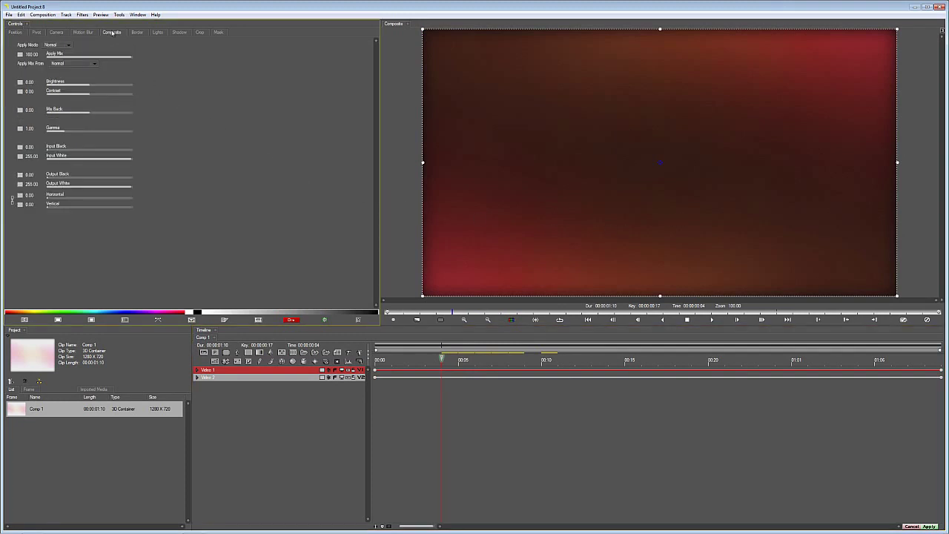
left_click(62, 46)
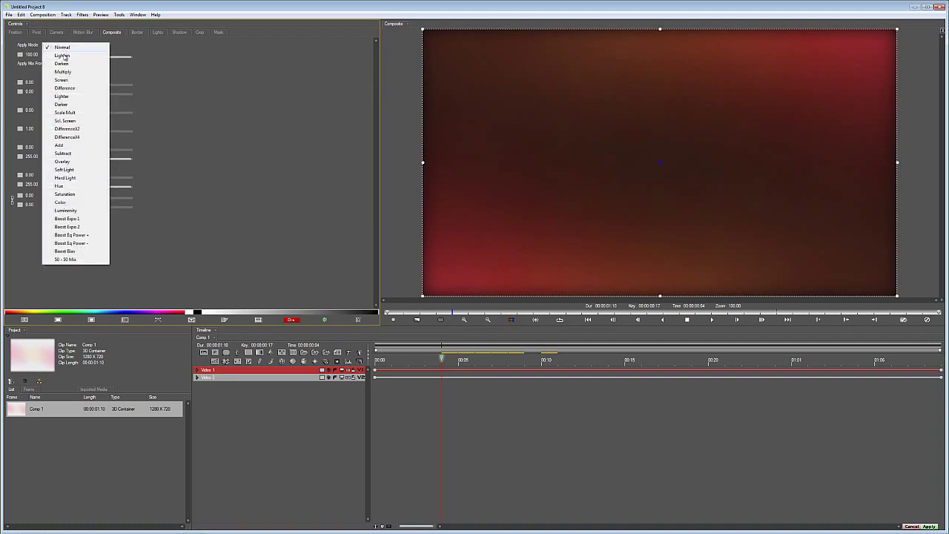
left_click(59, 145)
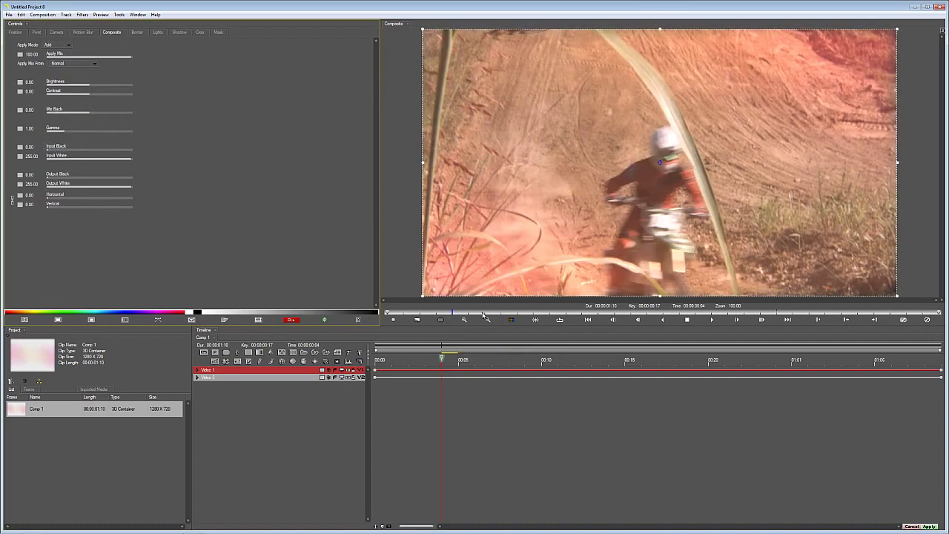
mouse_move(447, 361)
left_mouse_down()
mouse_move(378, 357)
mouse_move(743, 337)
mouse_move(792, 345)
mouse_move(456, 360)
left_mouse_up()
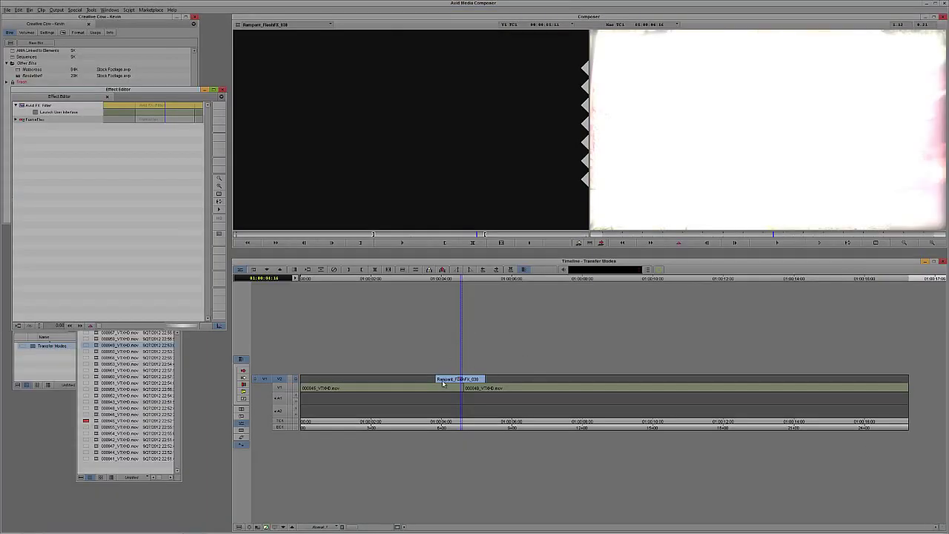
Step: Render the flash effect, play the sequence from its start through the cut, and scrub back over the flash
key("ctrl+r")
left_click(484, 280)
left_click_drag(424, 387, 292, 388)
key("space")
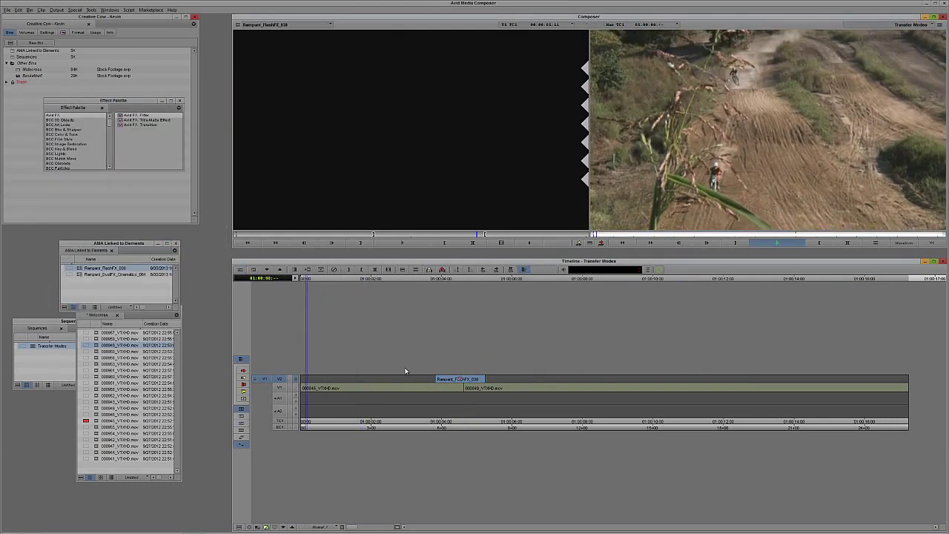
key("l")
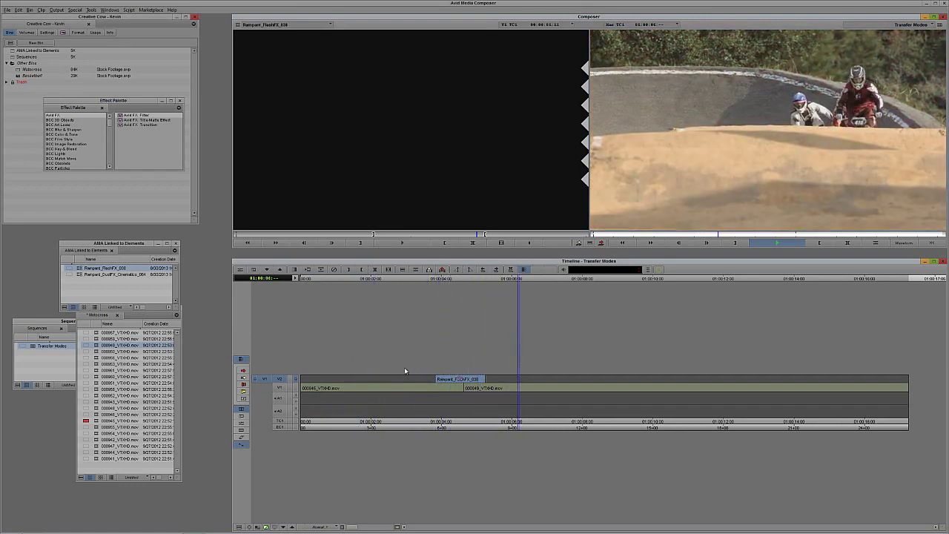
left_click(463, 385)
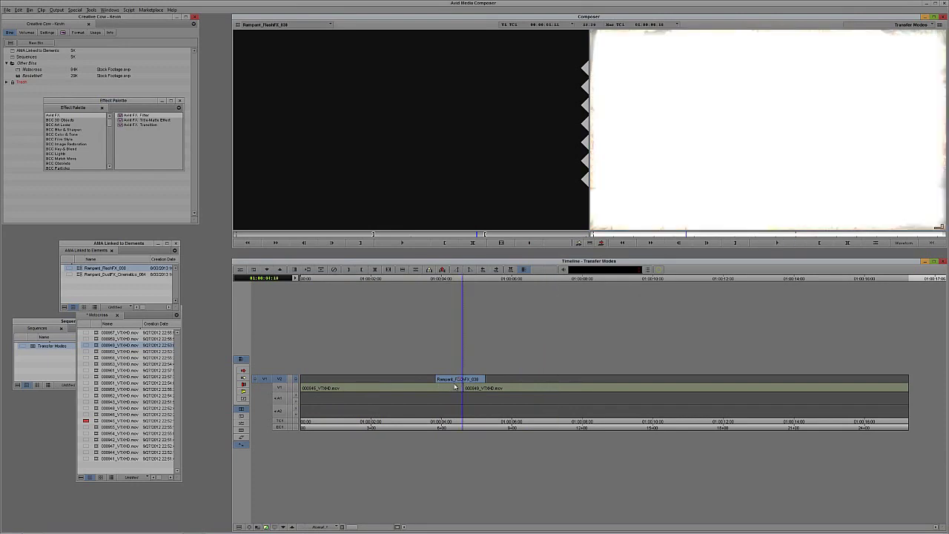
mouse_move(454, 386)
left_mouse_down()
mouse_move(431, 383)
mouse_move(484, 379)
mouse_move(448, 380)
left_mouse_up()
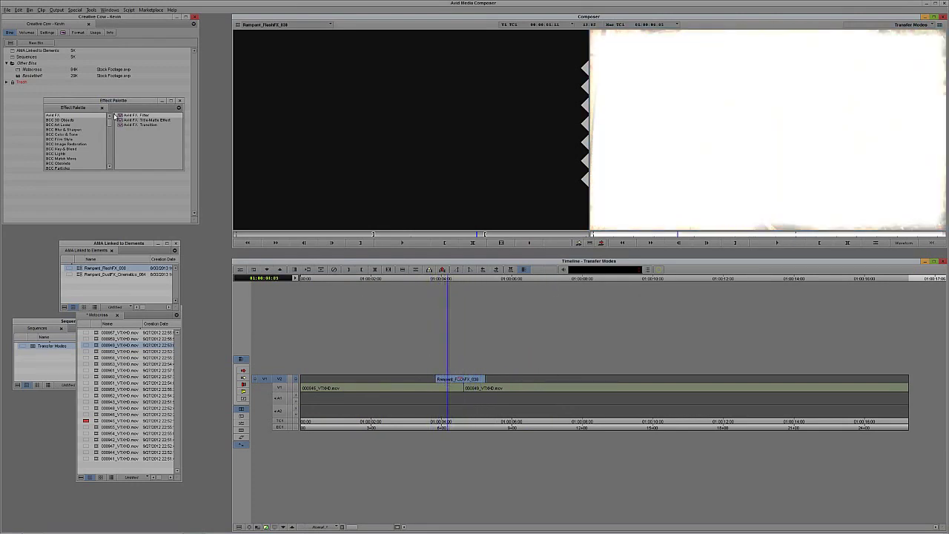
Step: Close the Effect Palette and bring the AMA Linked to Elements bin forward
left_click_drag(163, 104, 132, 242)
left_click(149, 243)
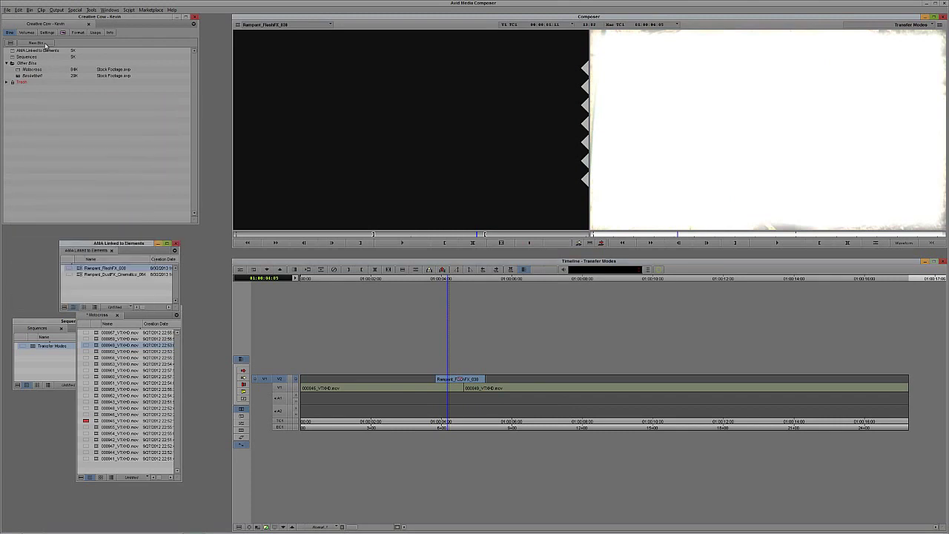
Step: Create a new bin named Blend Modes and place it over the lower part of the project window
left_click(44, 43)
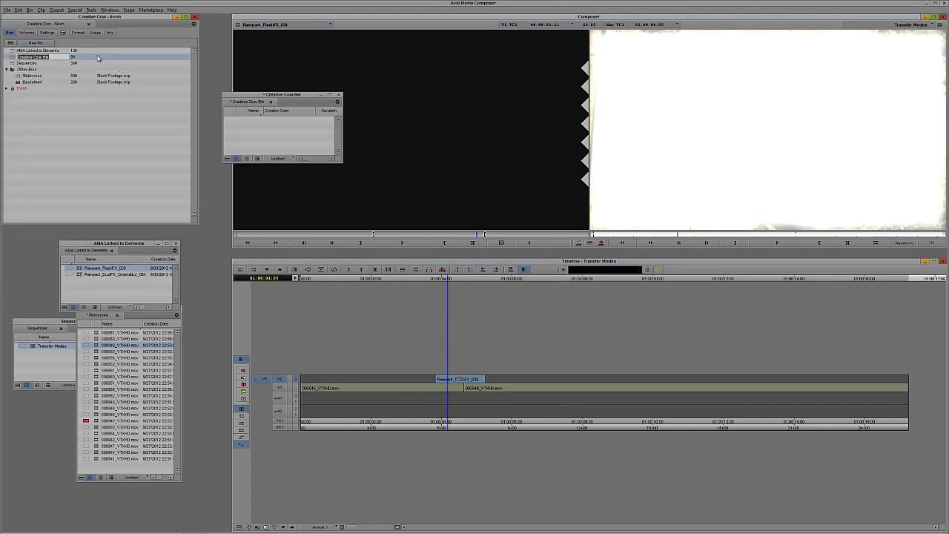
type("Modes")
key("Return")
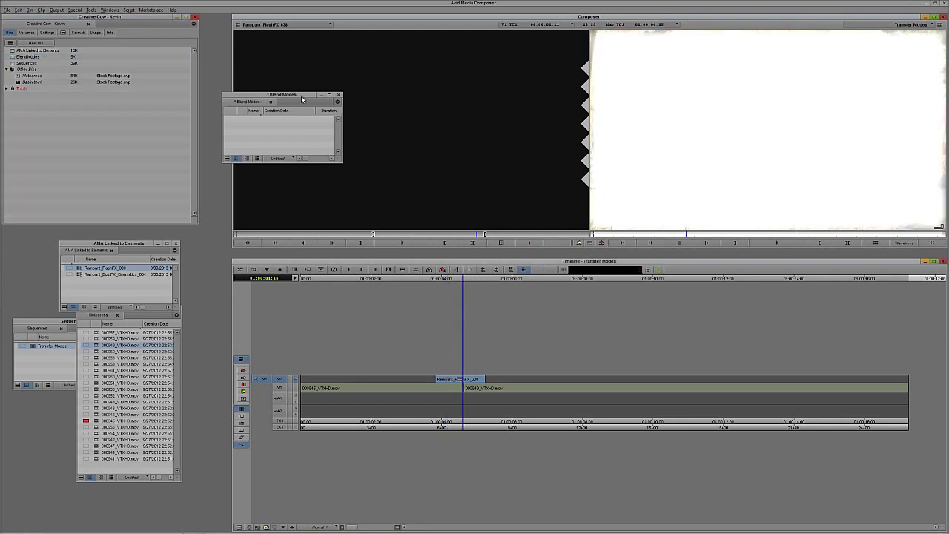
left_click_drag(320, 106, 151, 150)
Step: Save the flash clip's Avid FX effect into the Blend Modes bin as Add Blend Mode and close the Effect Editor
left_click(458, 381)
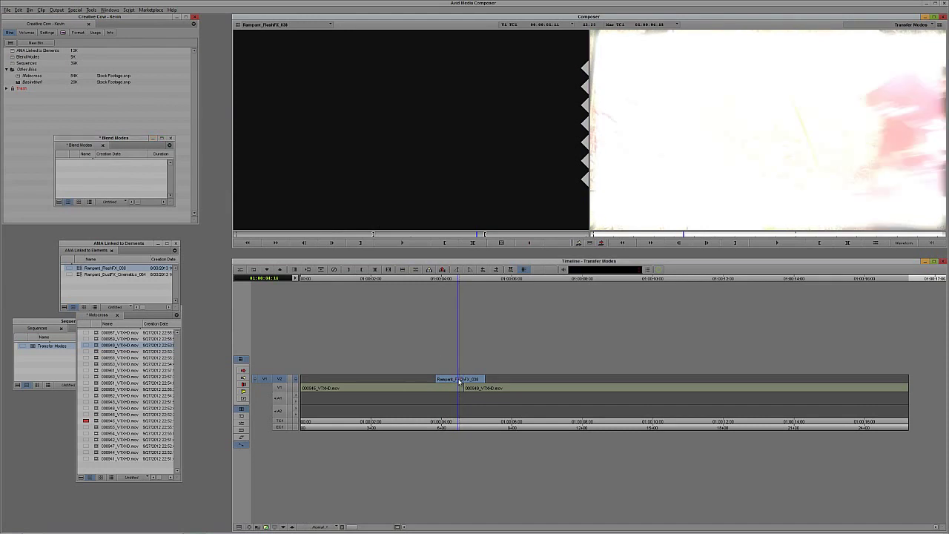
key("apostrophe")
left_click_drag(133, 92, 390, 242)
left_click_drag(279, 258, 92, 170)
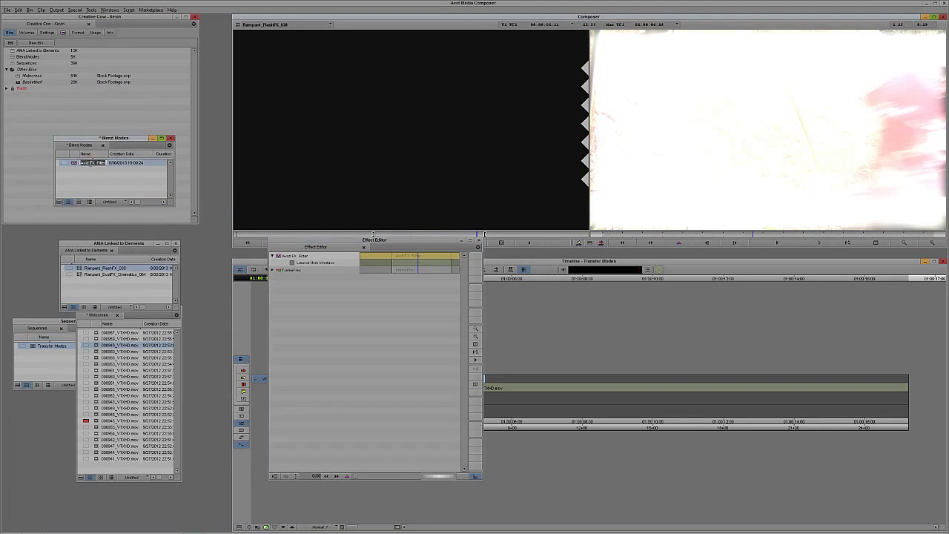
type("Add Blend Mode")
key("Return")
left_click(478, 239)
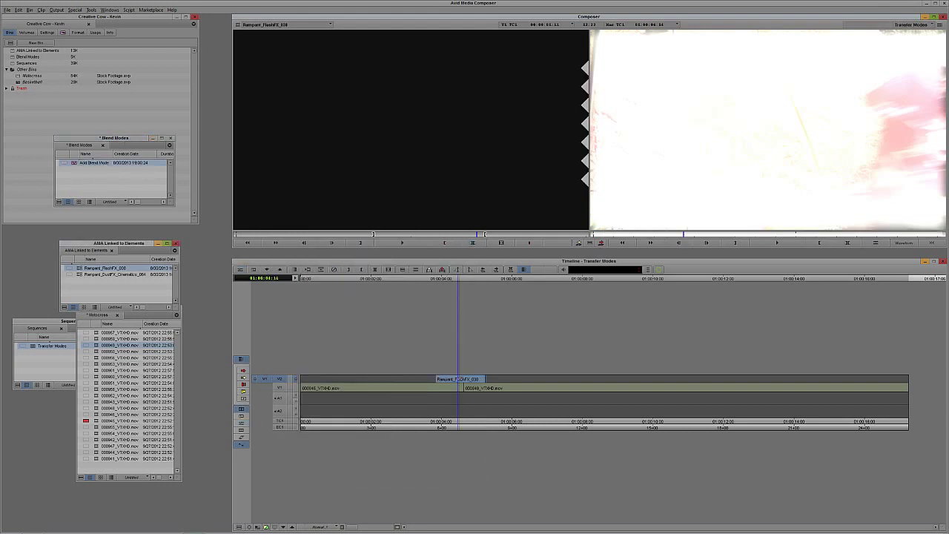
Step: Rename the saved effect template in the Blend Modes bin as Avid FX Add Blend Mode
left_click(93, 163)
left_click(82, 163)
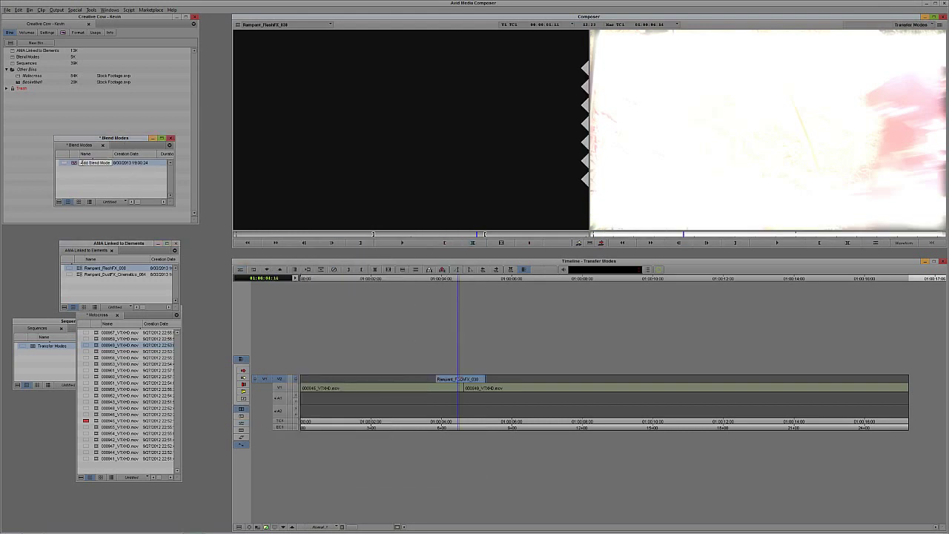
type("Avid FX")
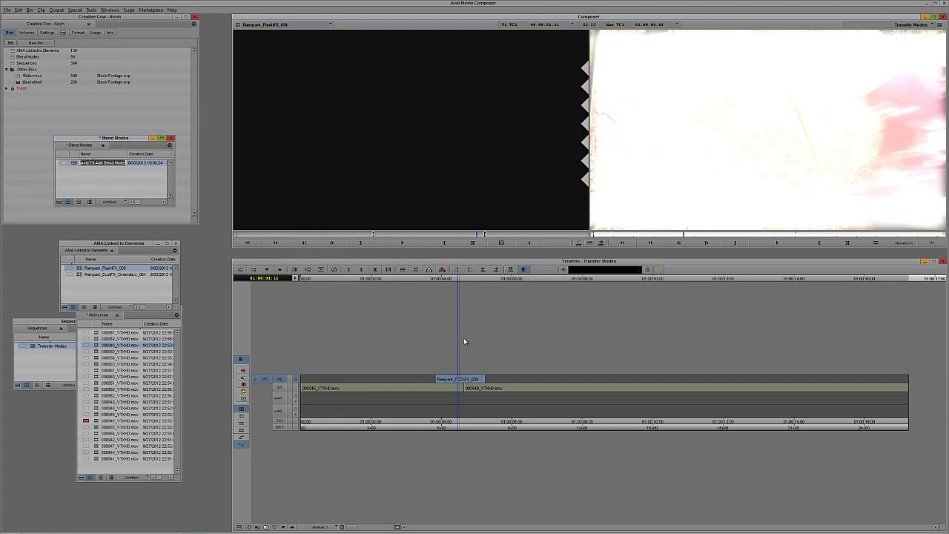
Step: Remove the Avid FX effect from the flash clip on V2 and park at the start of that clip
left_click(461, 383)
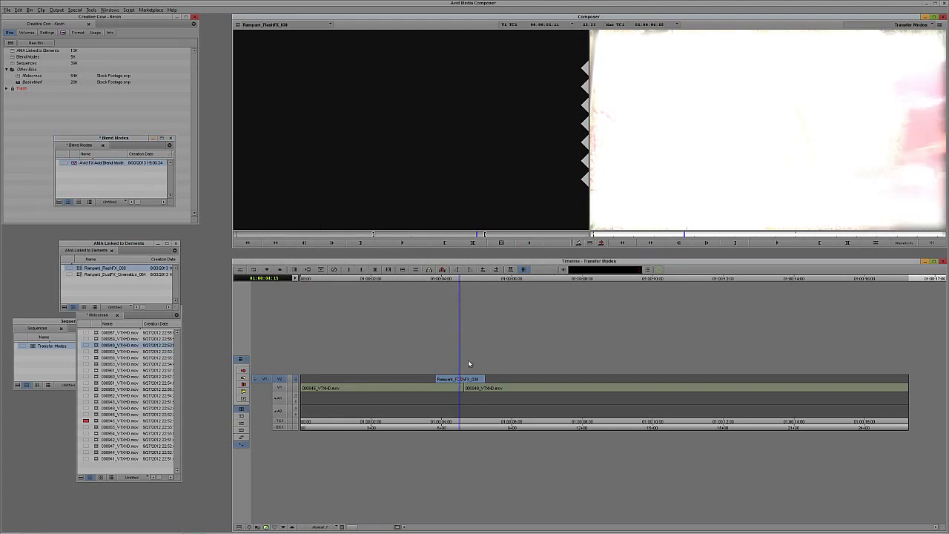
key("ctrl+z")
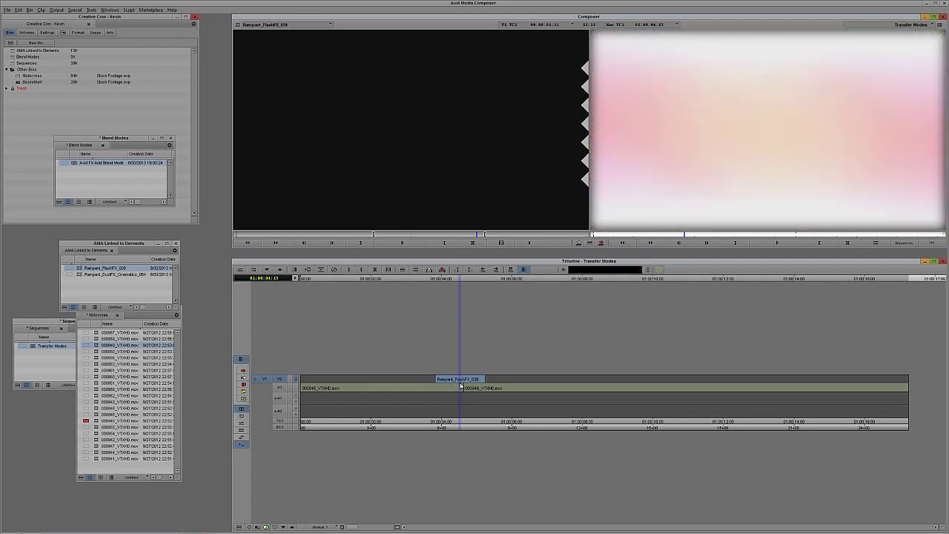
left_click_drag(466, 388, 438, 389)
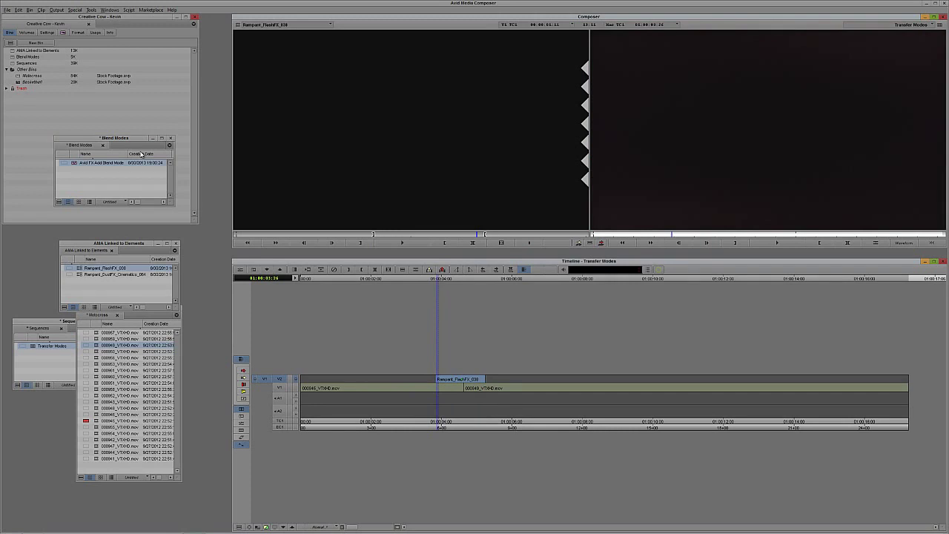
Step: Apply the BCC Composite effect from the BCC Key & Blend category to the flash clip on V2
key("ctrl+8")
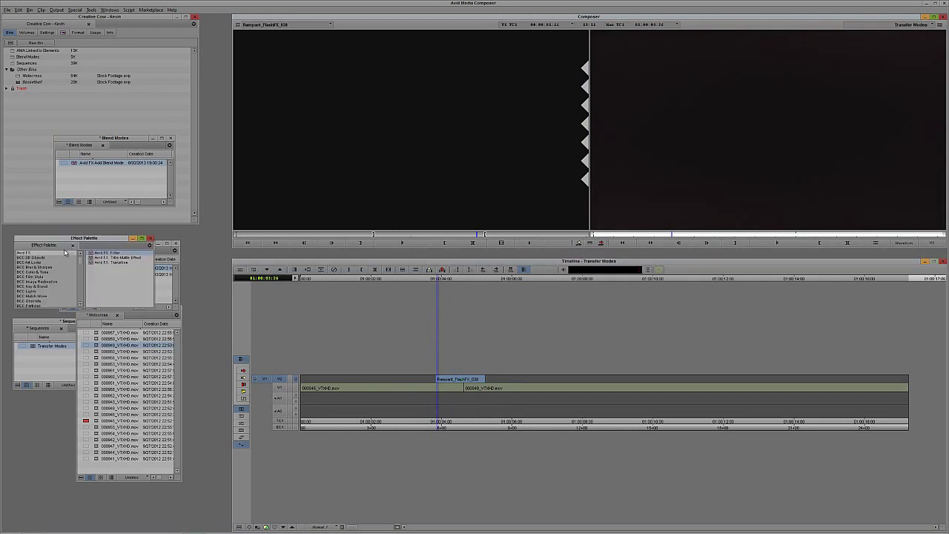
left_click_drag(77, 239, 126, 105)
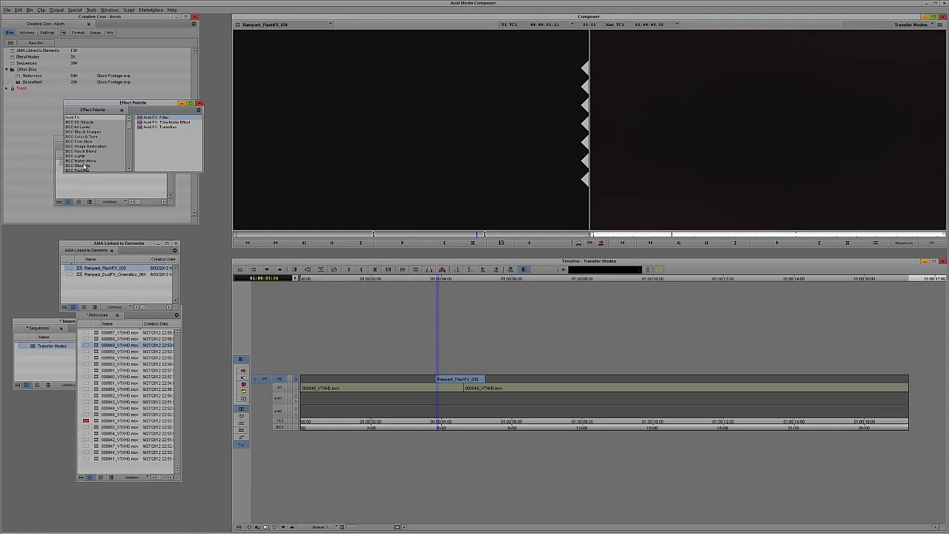
scroll(89, 165, "down", 1)
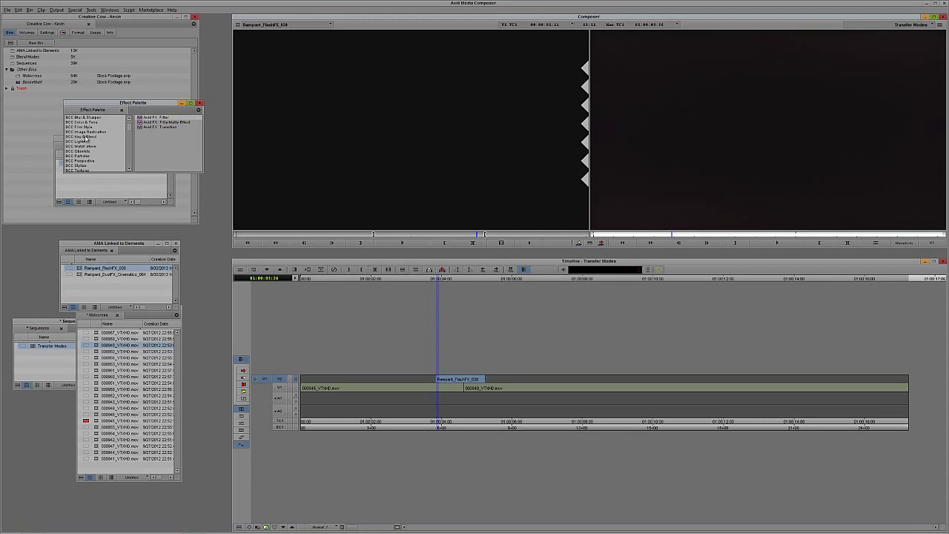
left_click(86, 137)
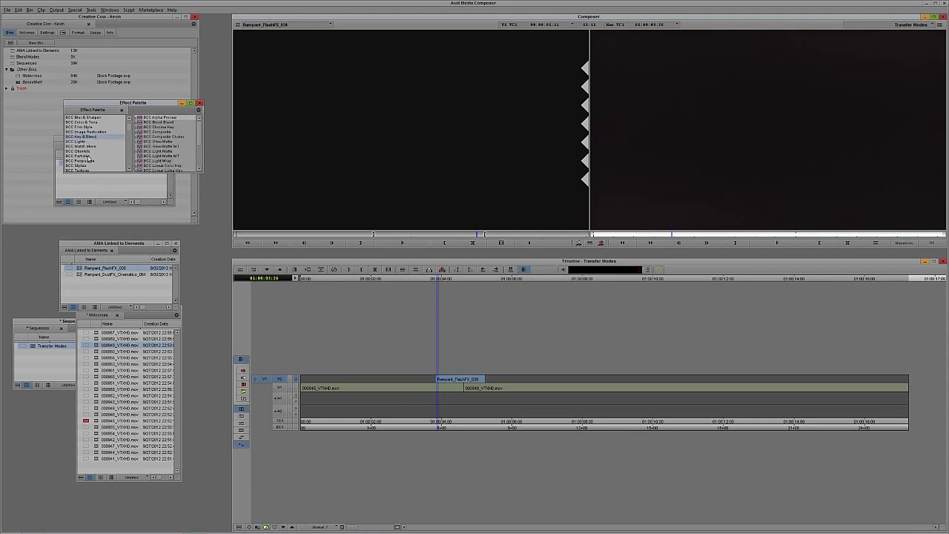
left_click(145, 132)
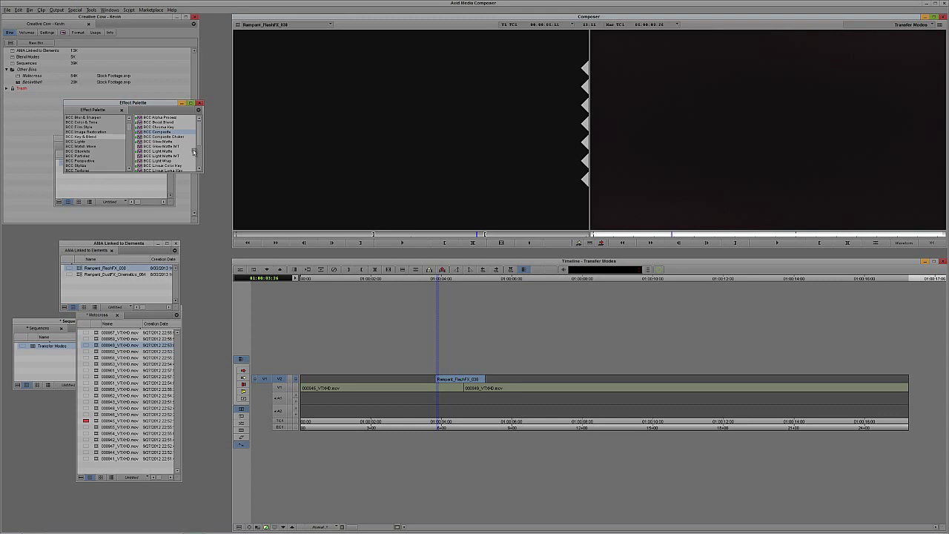
left_click(456, 379)
key("space")
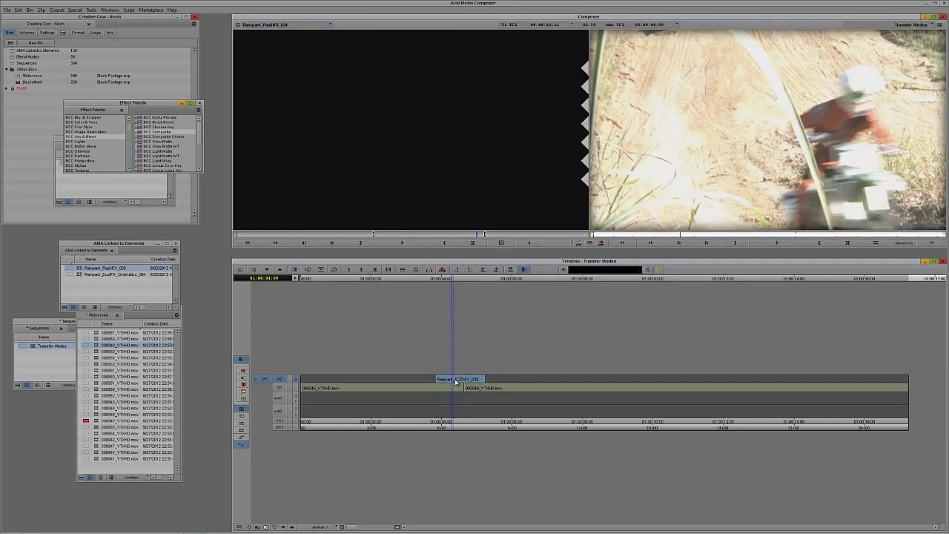
Step: Set the Apply Mode of the flash clip's BCC Composite effect to Add and play the sequence across the flash
left_click(456, 380)
key("shift+F10")
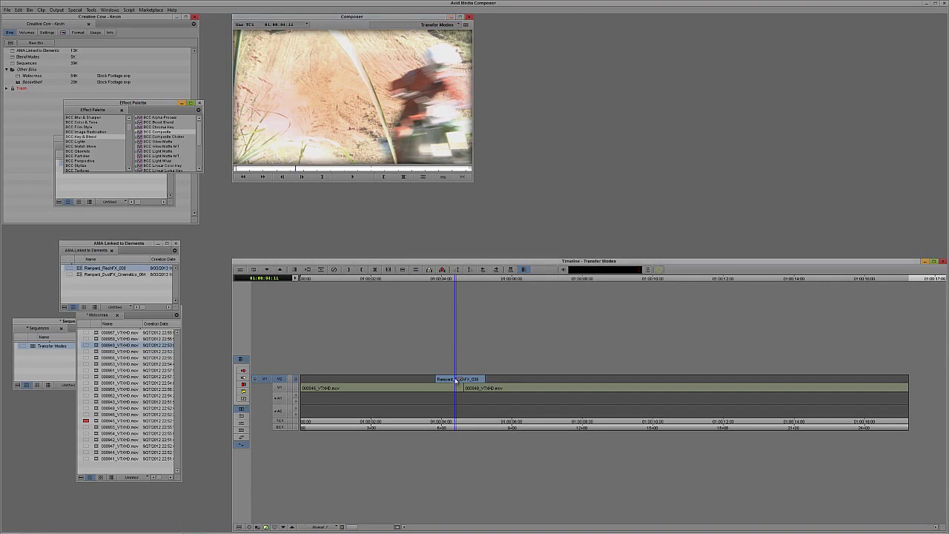
left_click(453, 381)
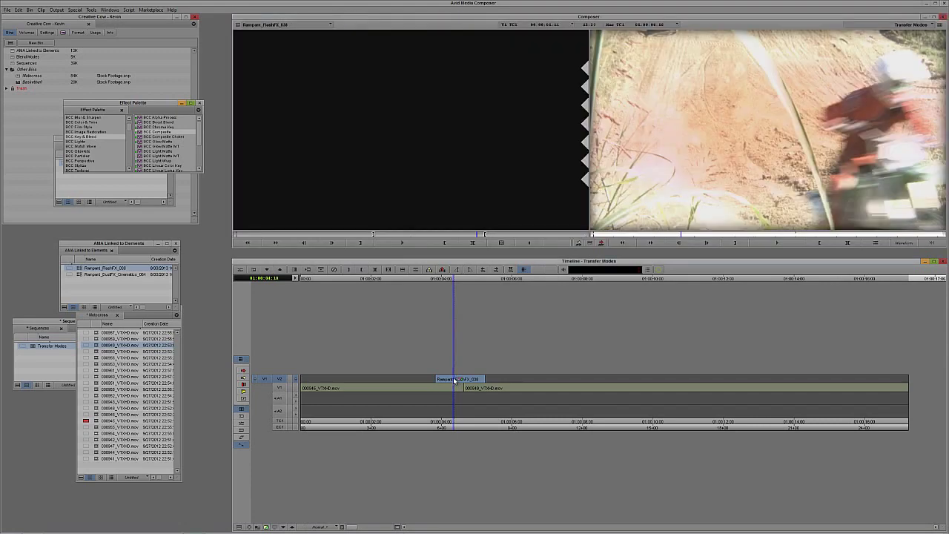
key("shift+F10")
left_click_drag(383, 240, 78, 195)
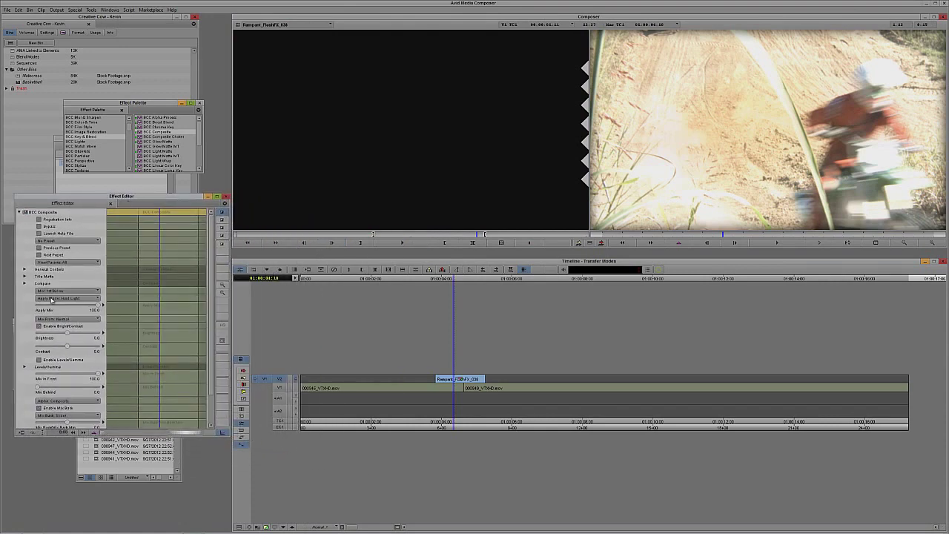
left_click(73, 299)
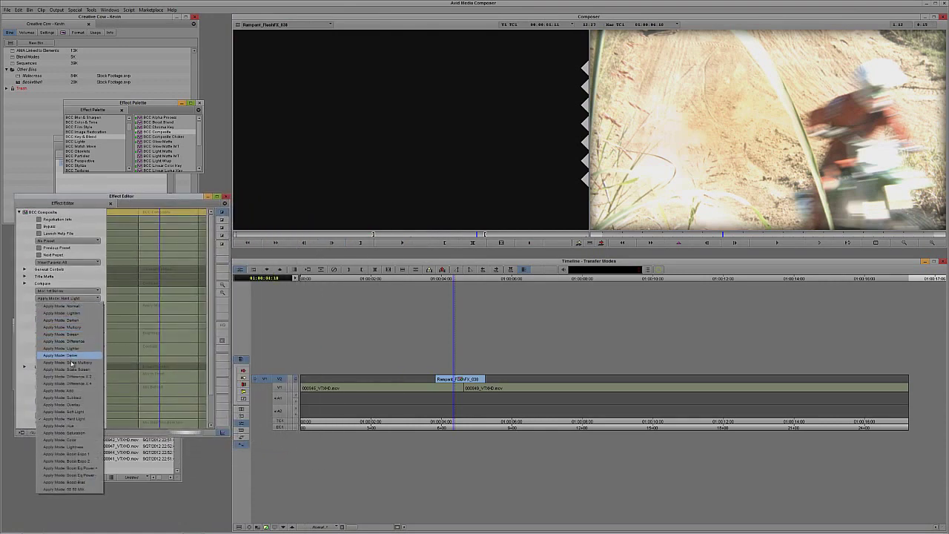
left_click(65, 390)
key("y")
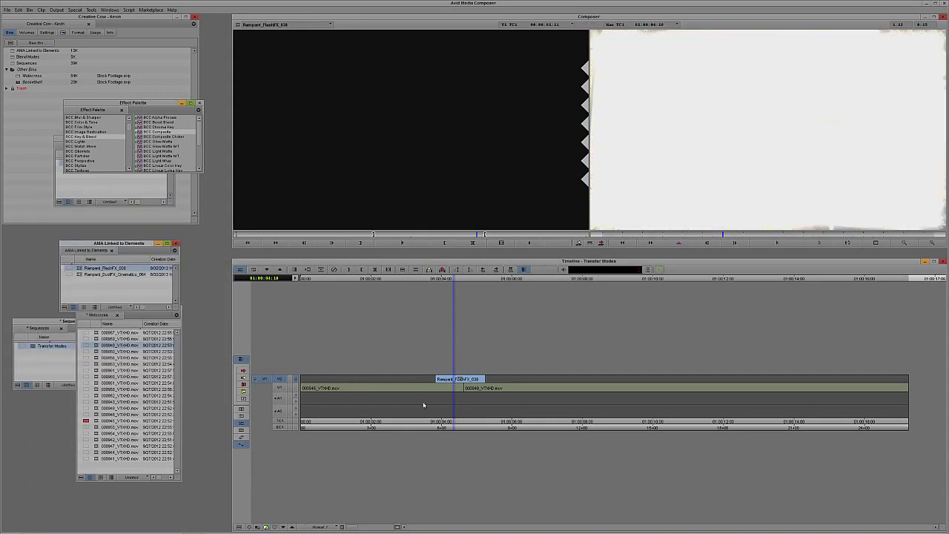
left_click_drag(459, 382, 417, 384)
key("space")
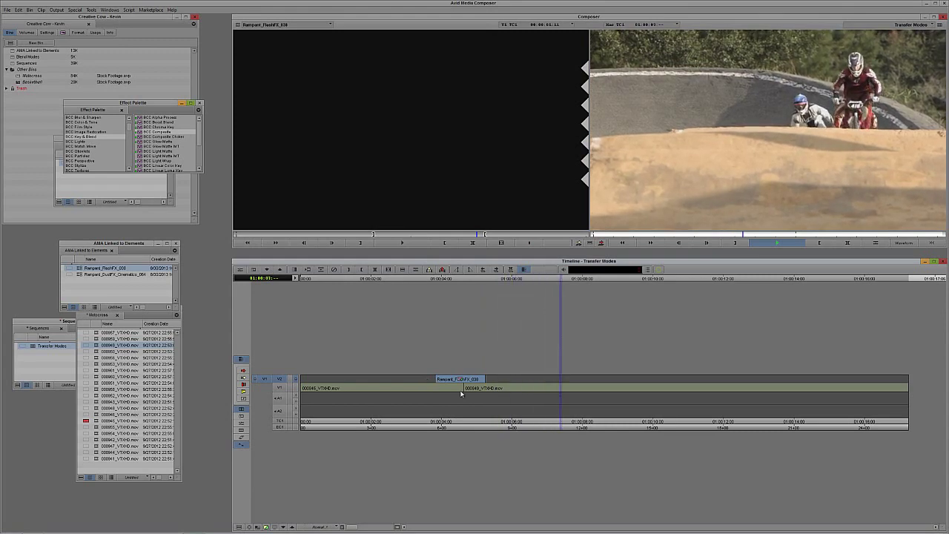
Step: Reopen the flash clip's effect settings and save its BCC Composite effect into the Blend Modes bin
left_click(458, 385)
key("apostrophe")
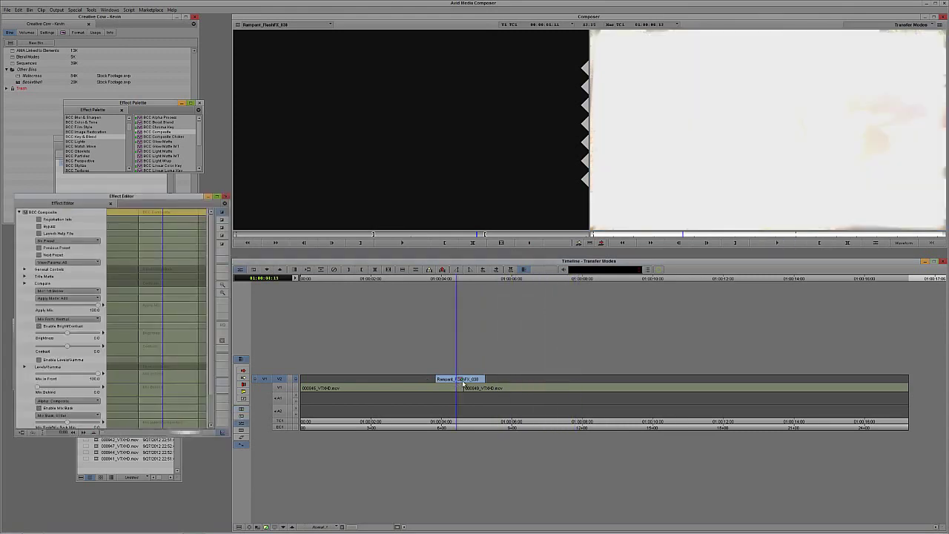
left_click_drag(150, 197, 411, 238)
left_click(115, 183)
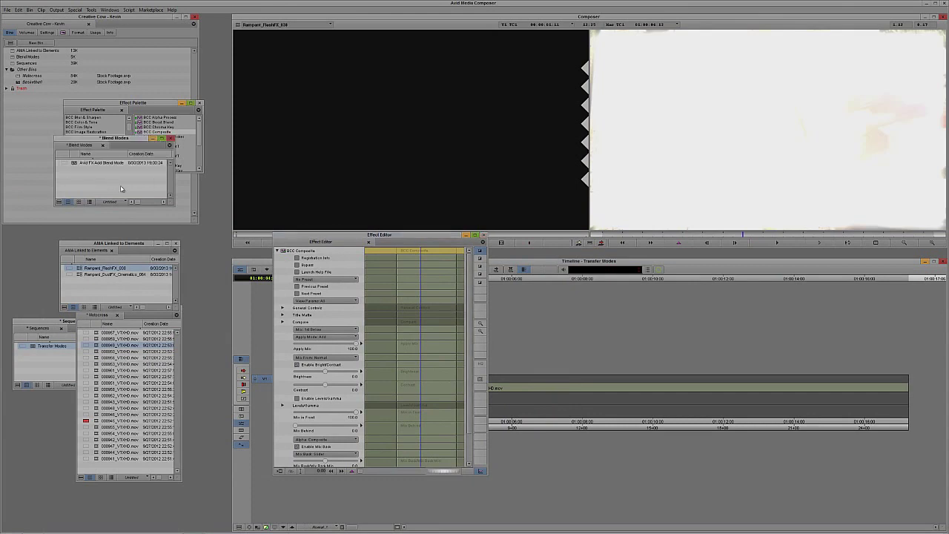
left_click_drag(286, 253, 95, 175)
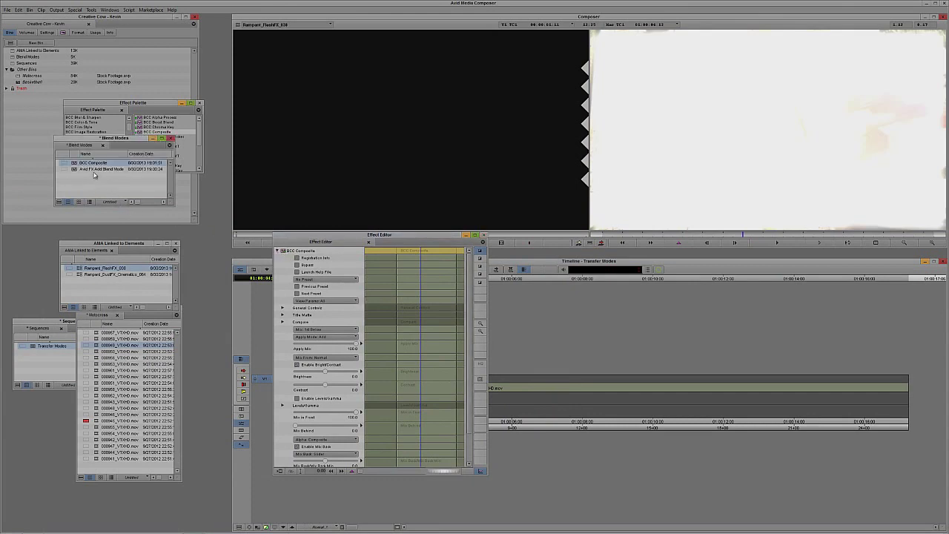
Step: Rename the saved BCC Composite template as BCC8 Add Blend Mode, reusing the Avid FX template's name, and close the Effect Editor
left_click(99, 169)
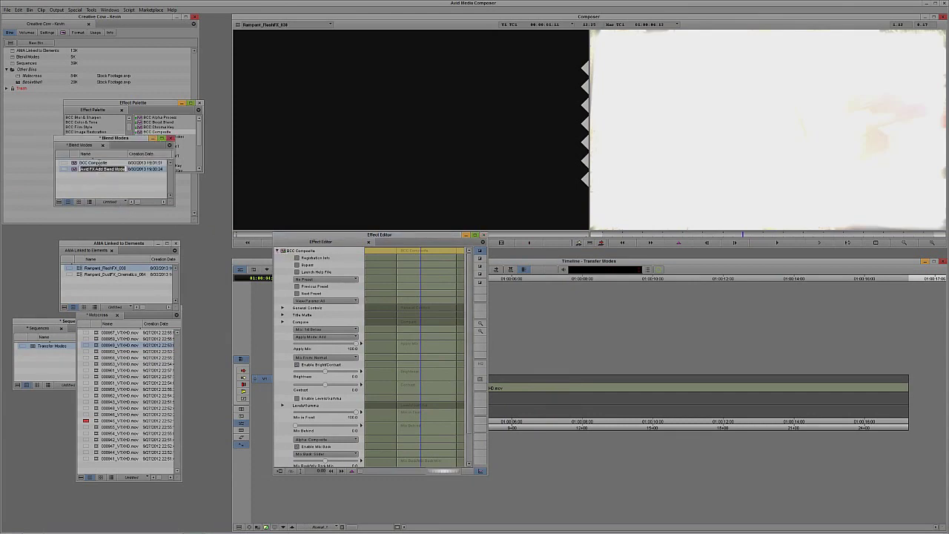
key("ctrl+c")
left_click(102, 163)
key("ctrl+v")
left_click_drag(94, 163, 58, 163)
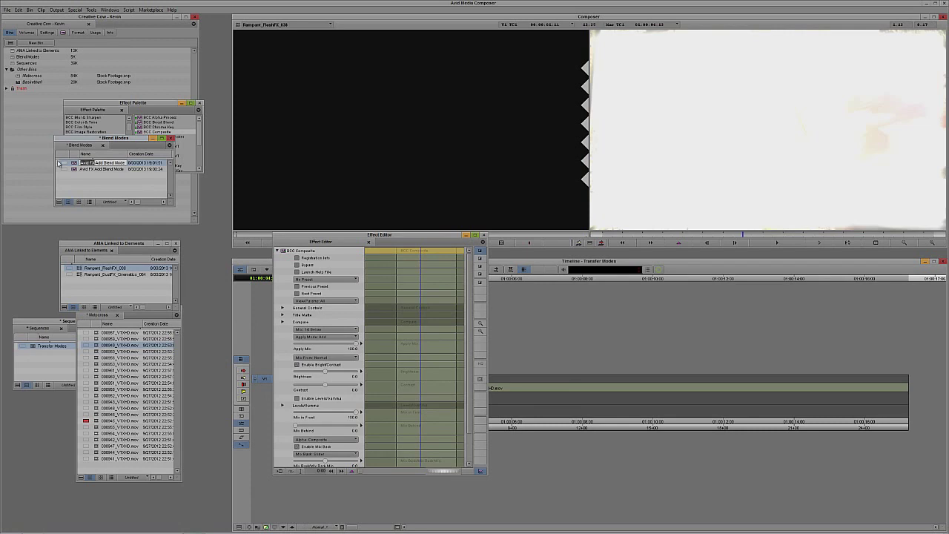
type("BCC8")
key("Return")
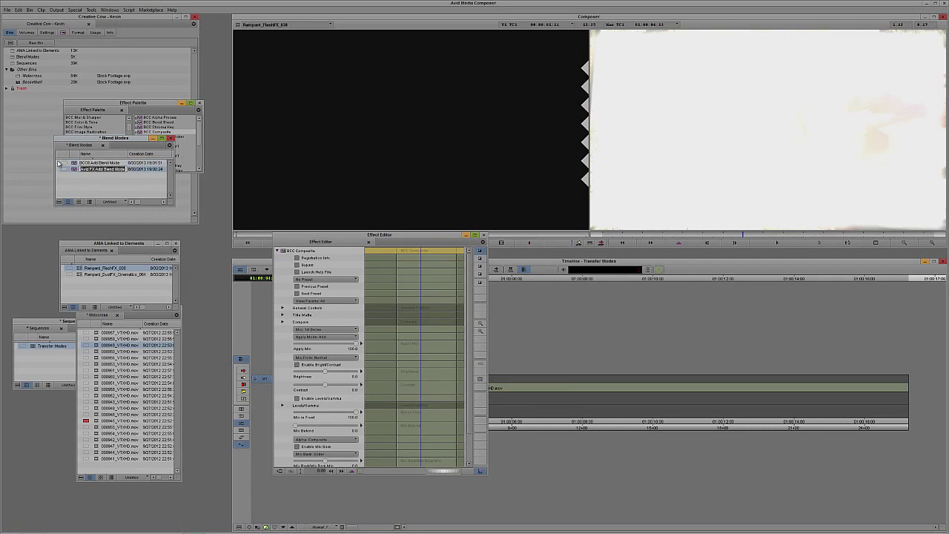
left_click(484, 235)
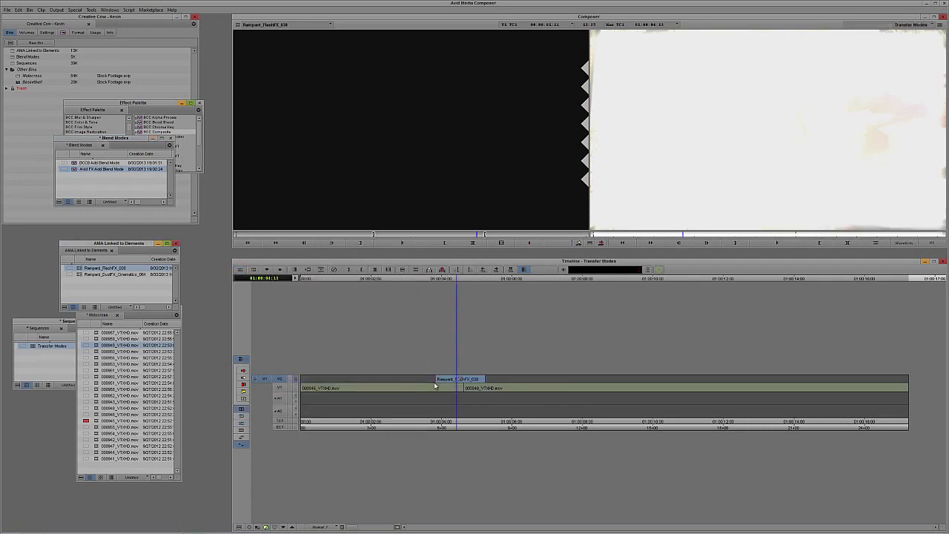
Step: Mark a section of clip 000951_VTXHD.mov, edit it onto V2 from about 01:00:10:20, and park back on the flash
left_click(449, 381)
left_click_drag(457, 381, 677, 396)
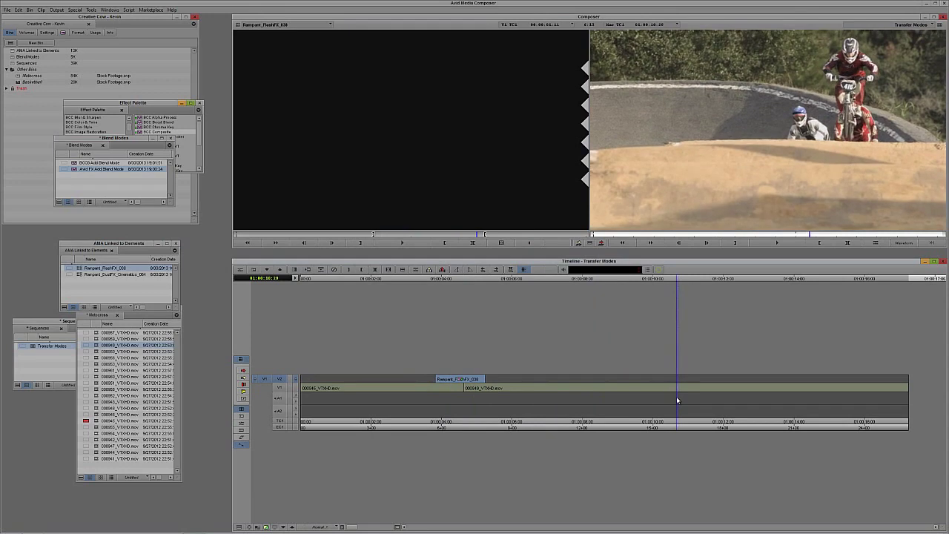
double_click(98, 383)
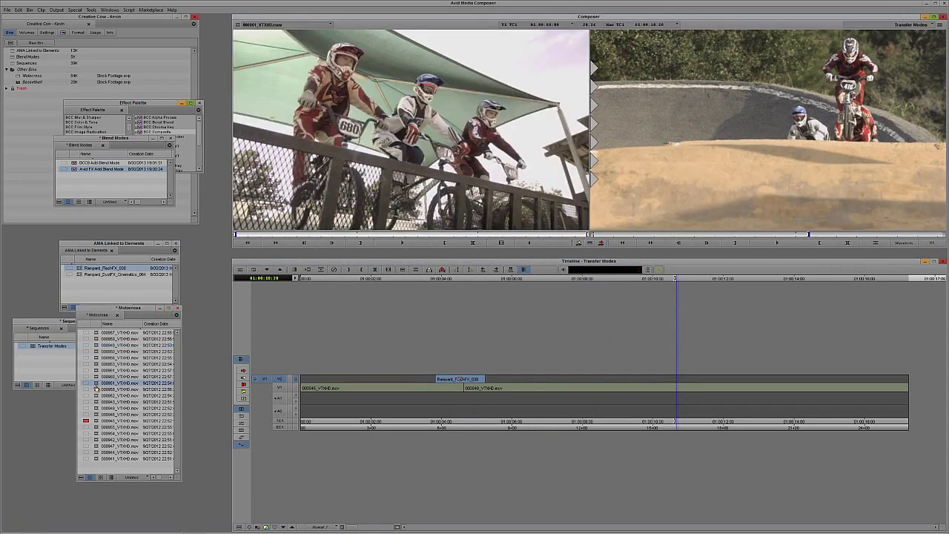
left_click(356, 241)
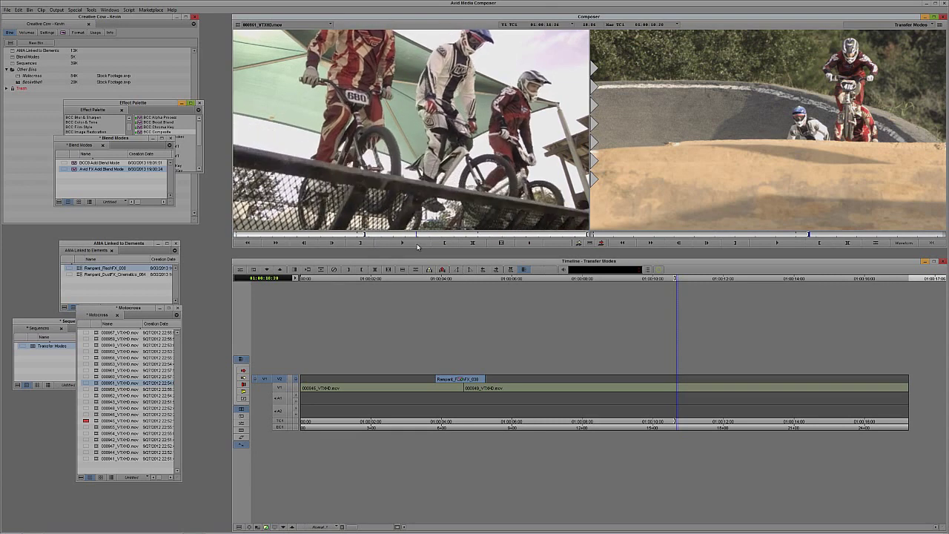
left_click(472, 244)
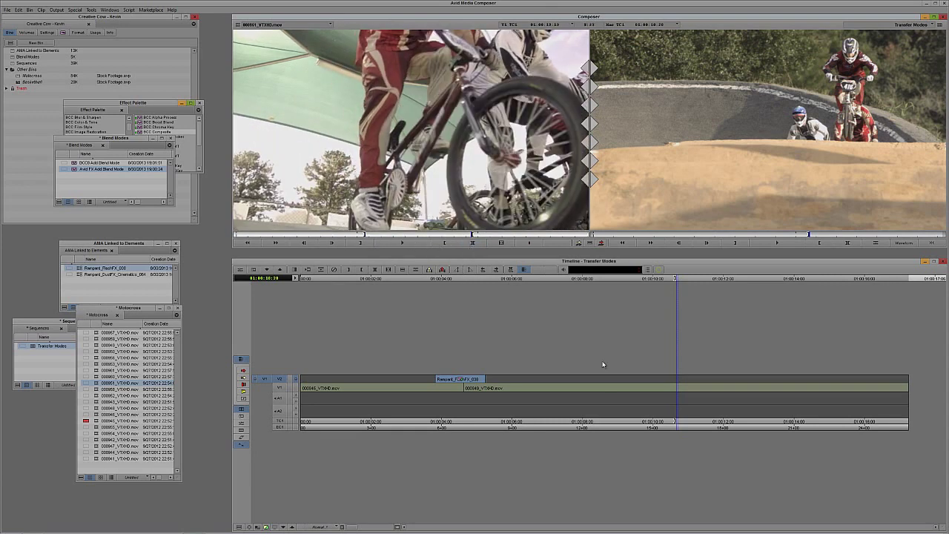
key("b")
mouse_move(446, 388)
left_mouse_down()
mouse_move(457, 387)
mouse_move(448, 387)
left_mouse_up()
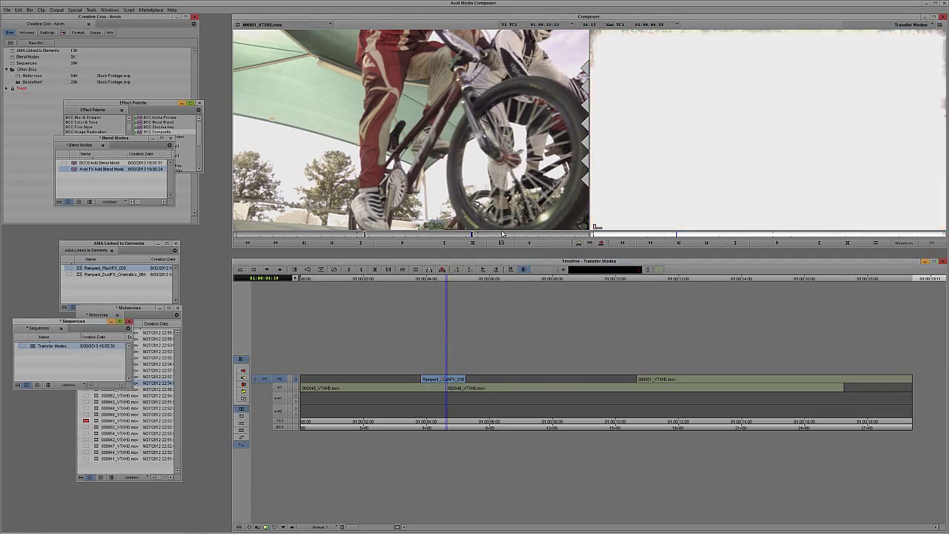
left_click(641, 156)
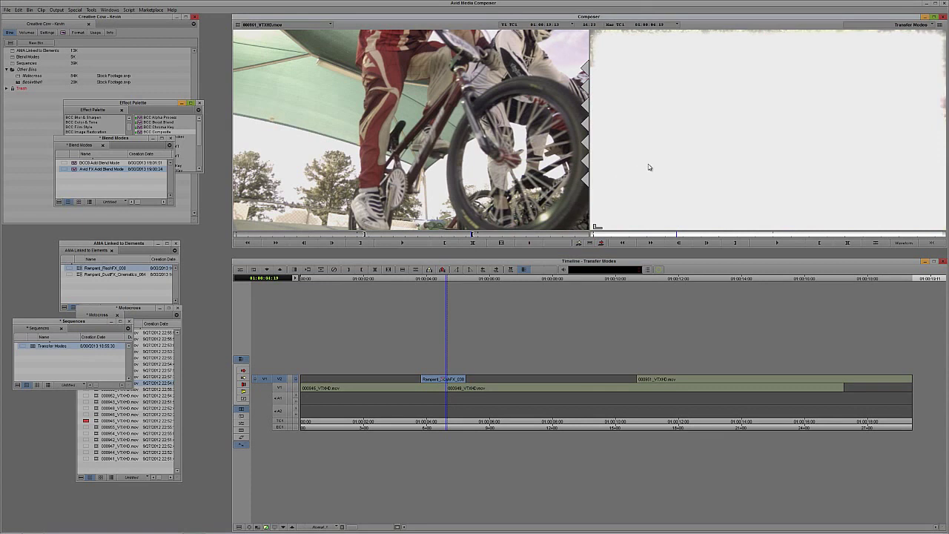
Step: Load Rampant_FlashFX_038 from the timeline into the source monitor and move clip 000951_VTXHD.mov from V2 down to V1
key("n")
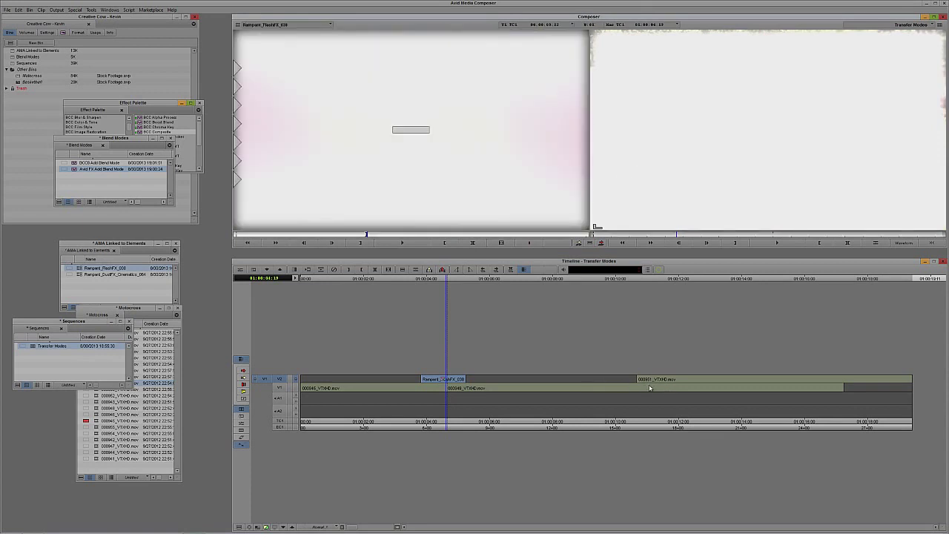
left_click(614, 379)
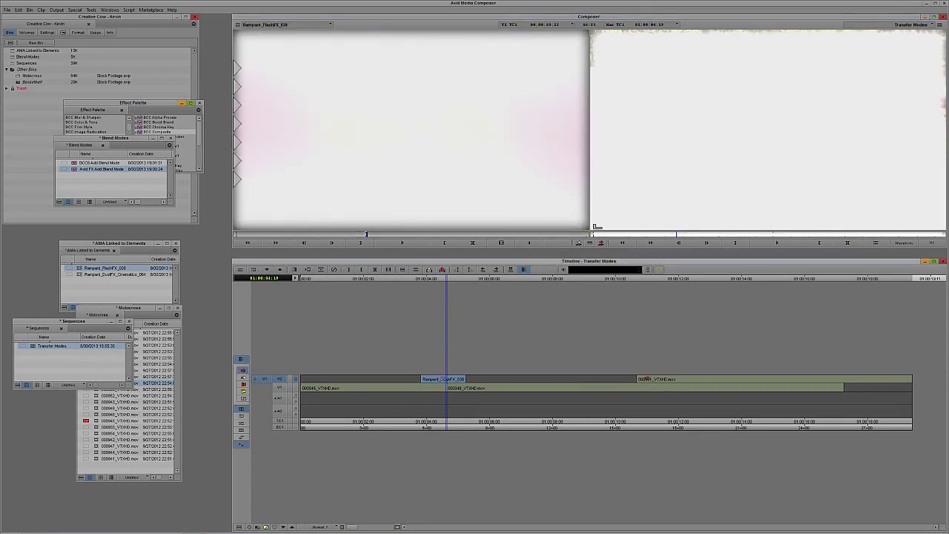
left_click(646, 384)
key("Delete")
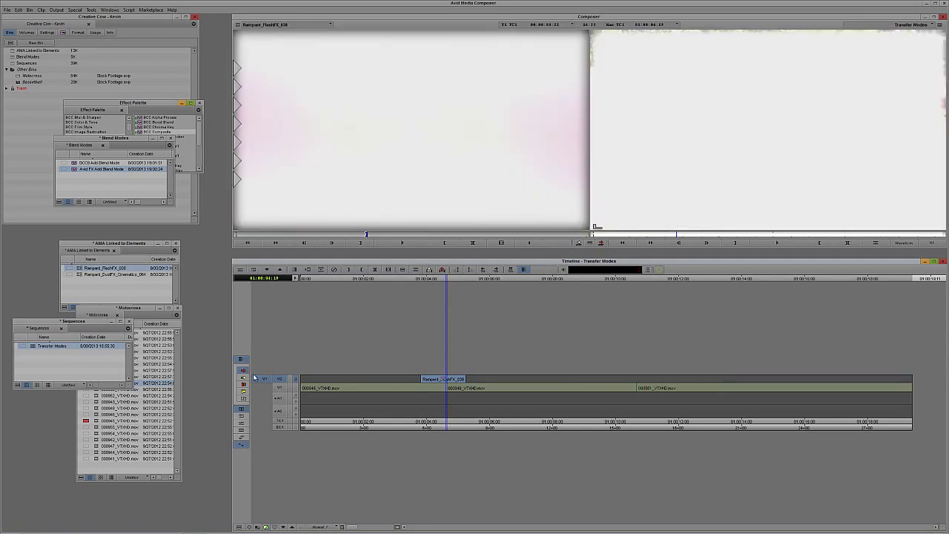
Step: Edit the flash clip onto V2 at the start of 000951_VTXHD.mov and extend its head back to about 01:00:09:28
left_click(642, 392)
key("i")
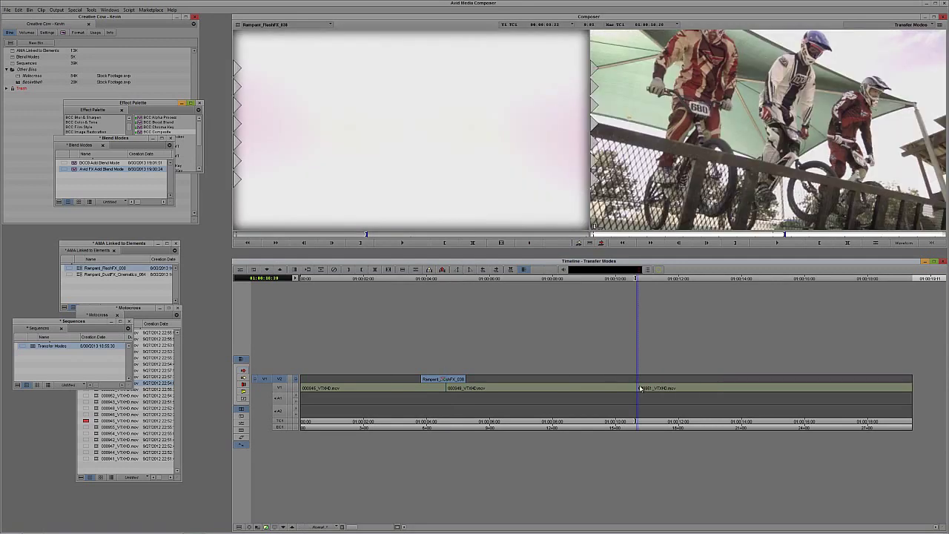
key("b")
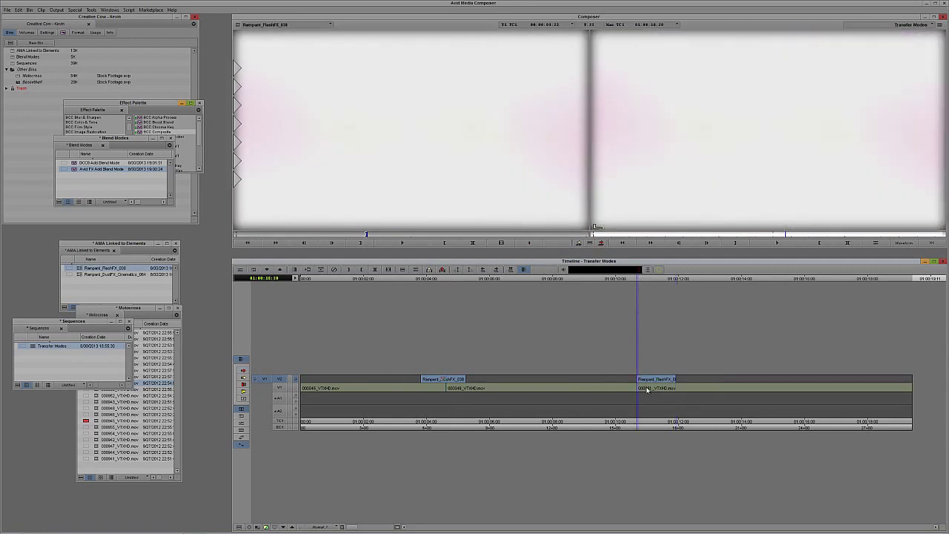
left_click(637, 378)
left_click_drag(616, 379, 561, 379)
key("u")
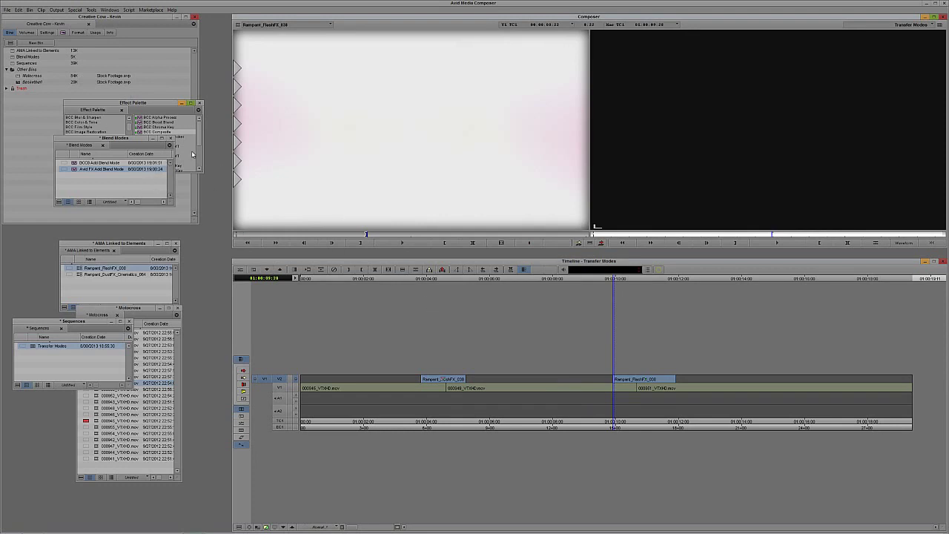
Step: Apply the Avid FX Add Blend Mode template to the second flash clip, render it and play across the cut
left_click_drag(126, 140, 136, 169)
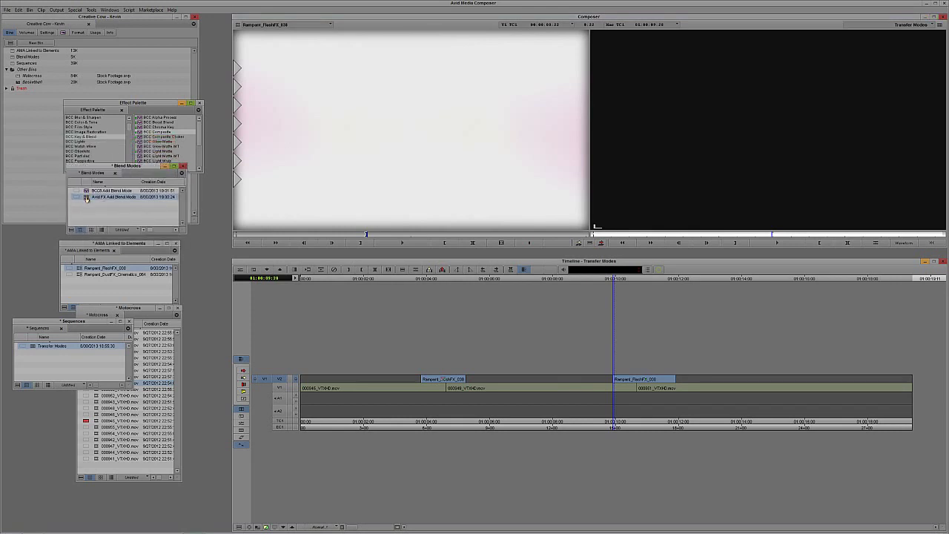
left_click_drag(86, 198, 634, 383)
key("ctrl+r")
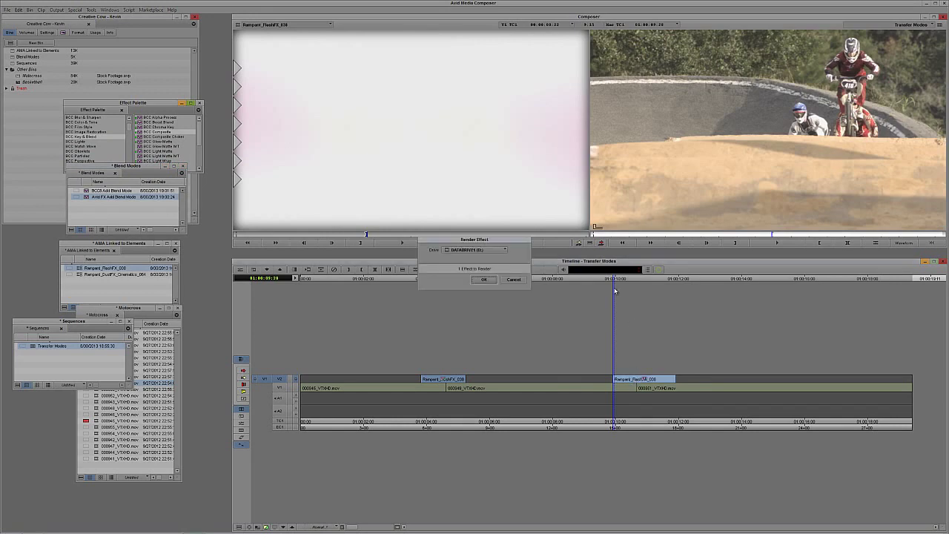
left_click(482, 280)
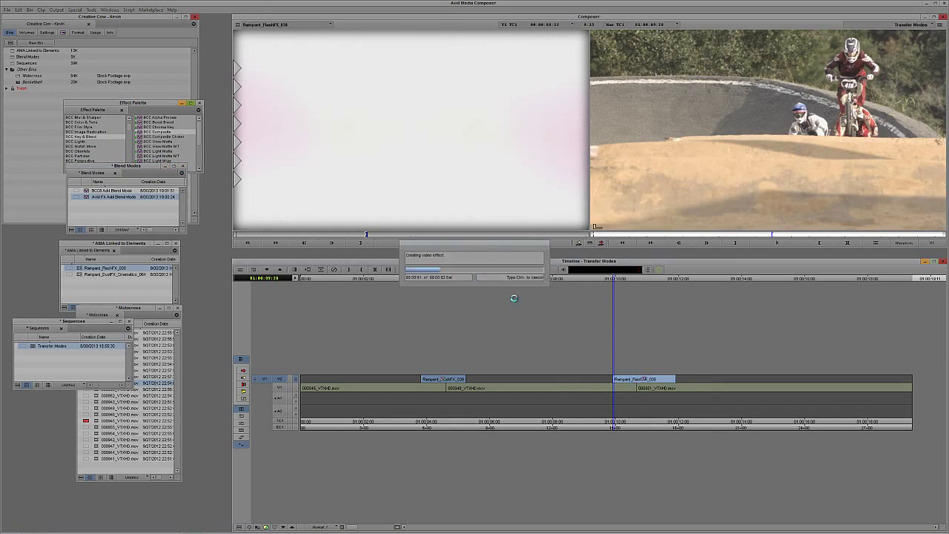
left_click(589, 389)
key("space")
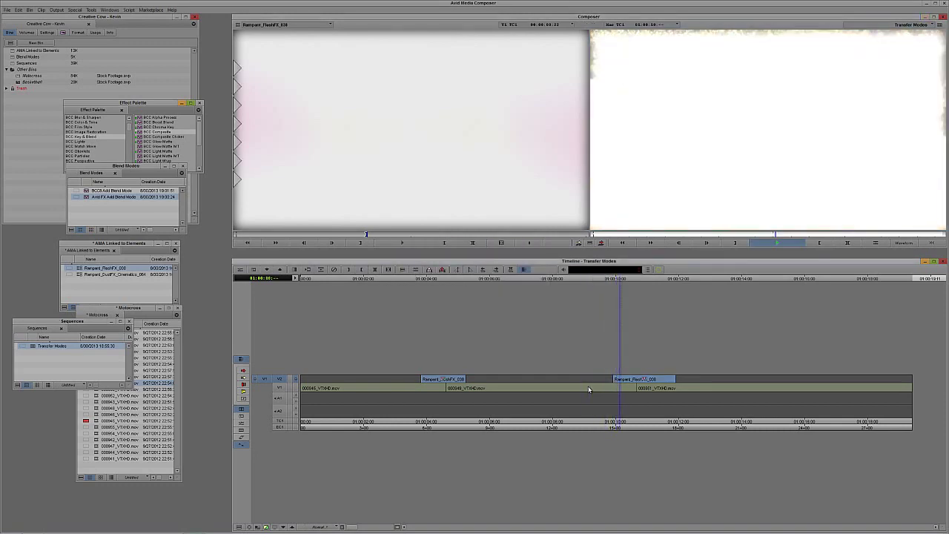
Step: Apply the BCC8 Add Blend Mode template to the second flash clip and play the sequence across it
left_click(636, 388)
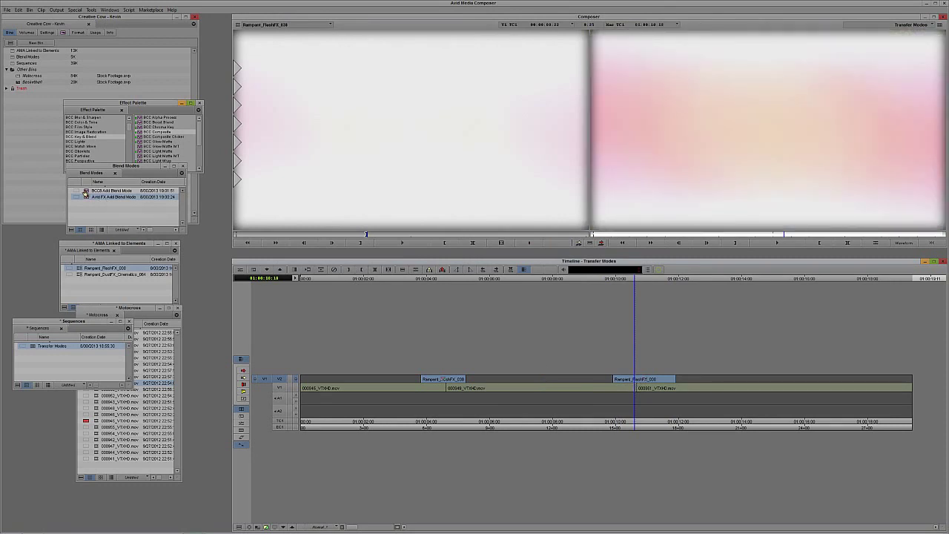
left_click_drag(85, 192, 600, 386)
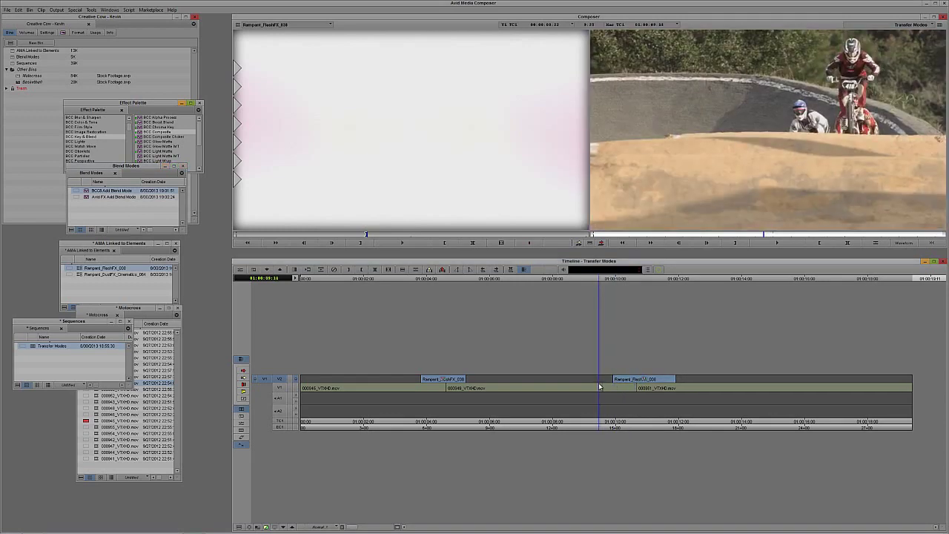
key("space")
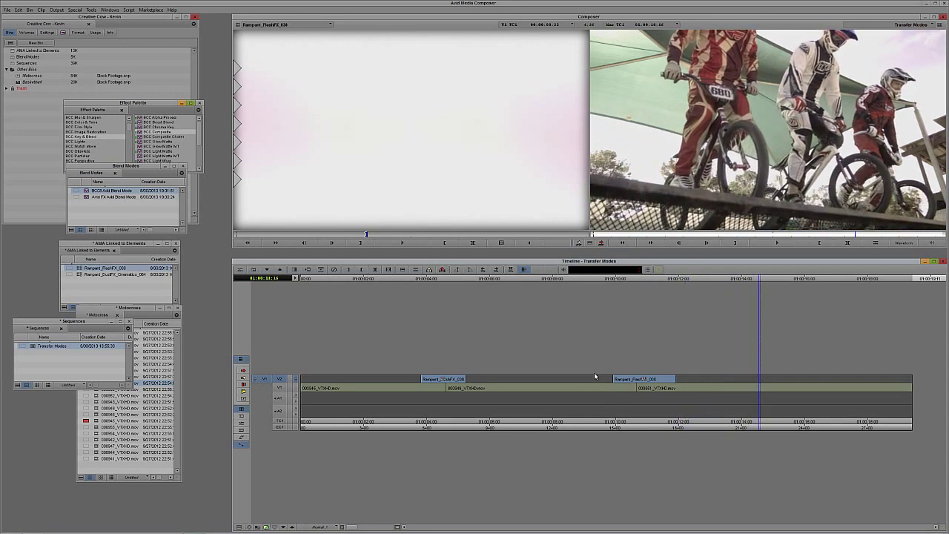
left_click(585, 388)
left_click_drag(584, 388, 486, 369)
left_click(685, 161)
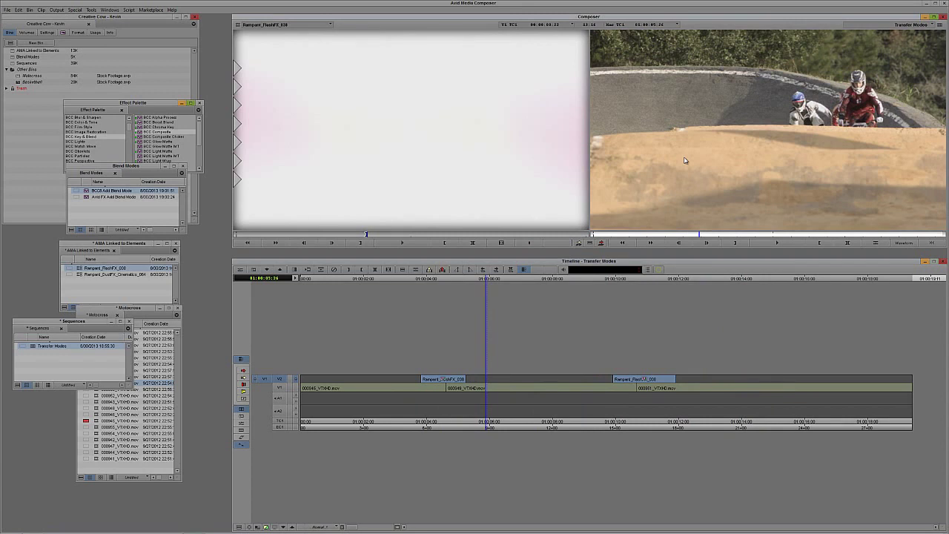
Step: Create a new sequence in the Sequences bin
left_click(110, 296)
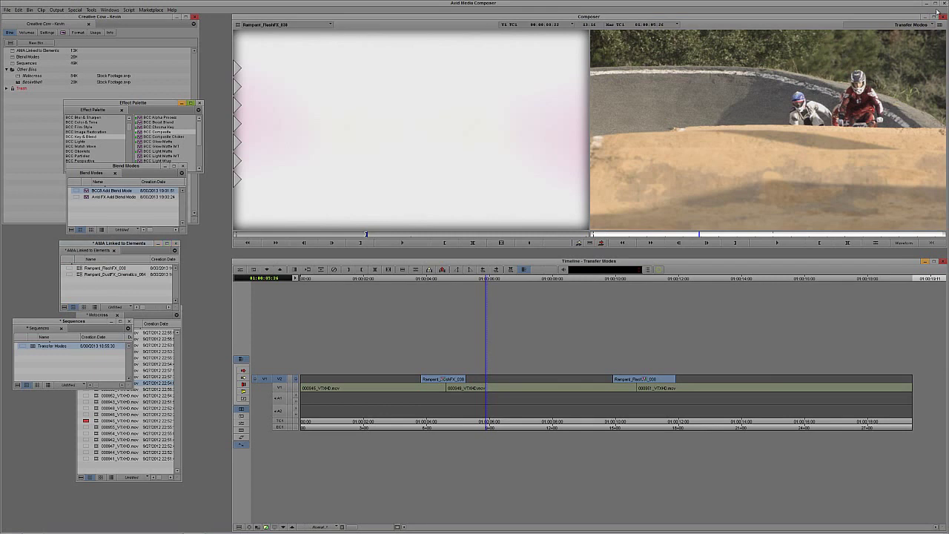
right_click(695, 98)
left_click(714, 100)
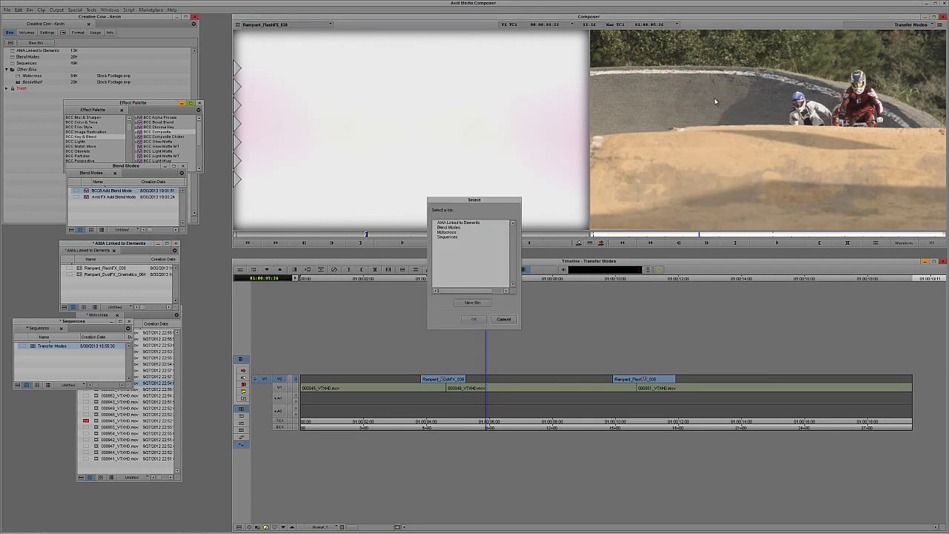
left_click(454, 236)
left_click(475, 320)
left_click(83, 287)
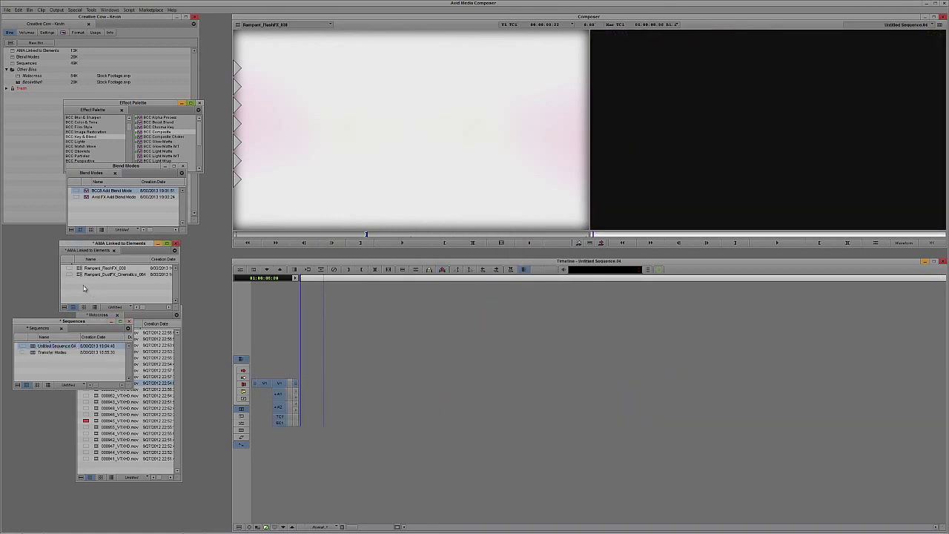
Step: Edit Rampant_DustFX_Cinematics_064 onto V1 of the new sequence with both audio tracks disabled, and park at about 01:00:03:16
left_click_drag(112, 274, 384, 185)
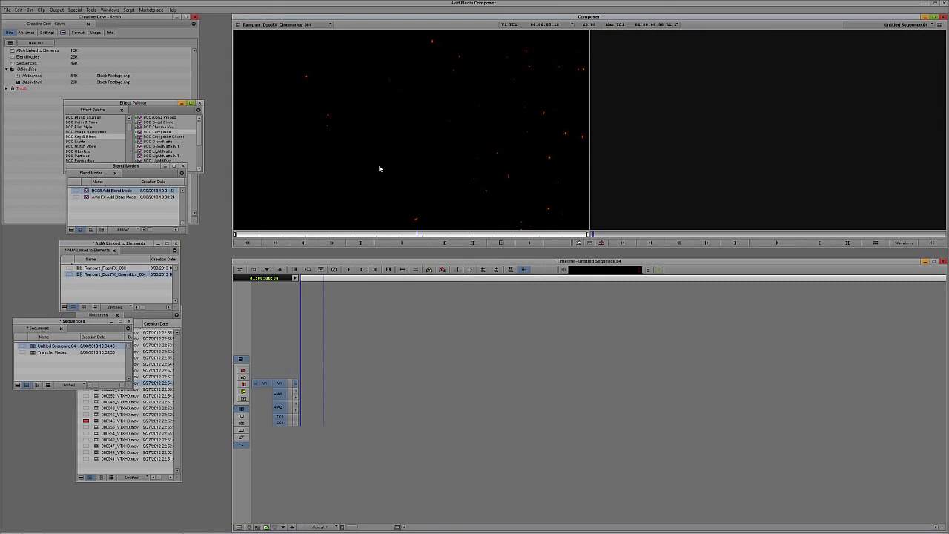
left_click(282, 408)
left_click(283, 395)
key("v")
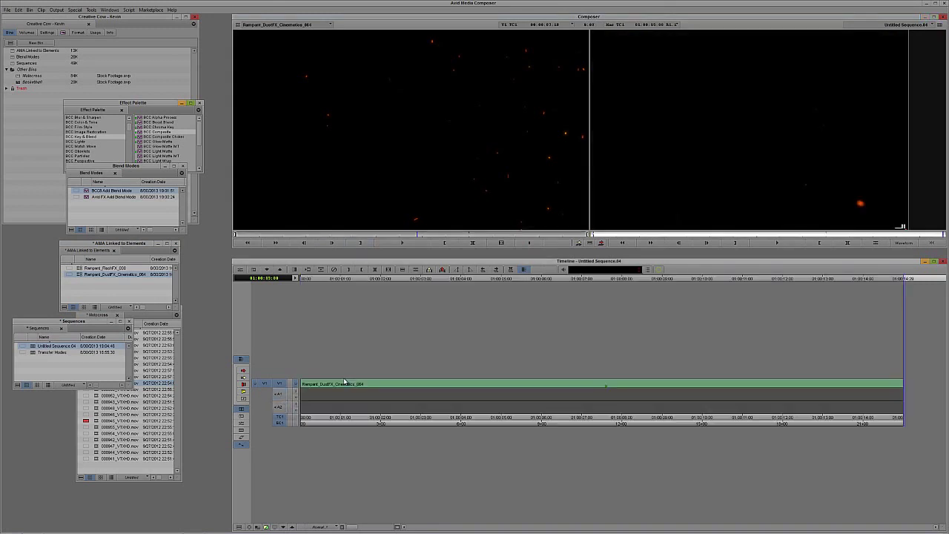
left_click(376, 392)
left_click_drag(399, 393, 444, 397)
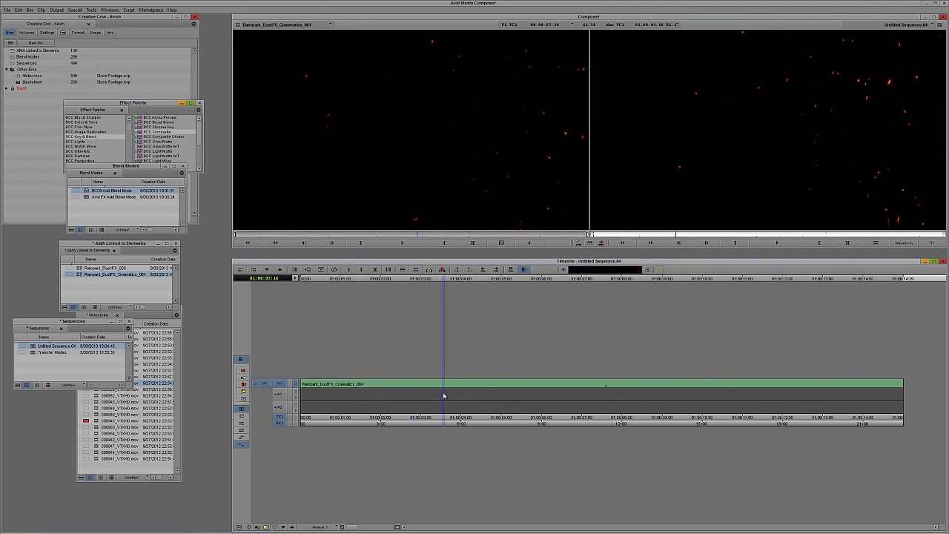
Step: Add video track V2, make it the target track, and start a new title in Marquee
key("ctrl+y")
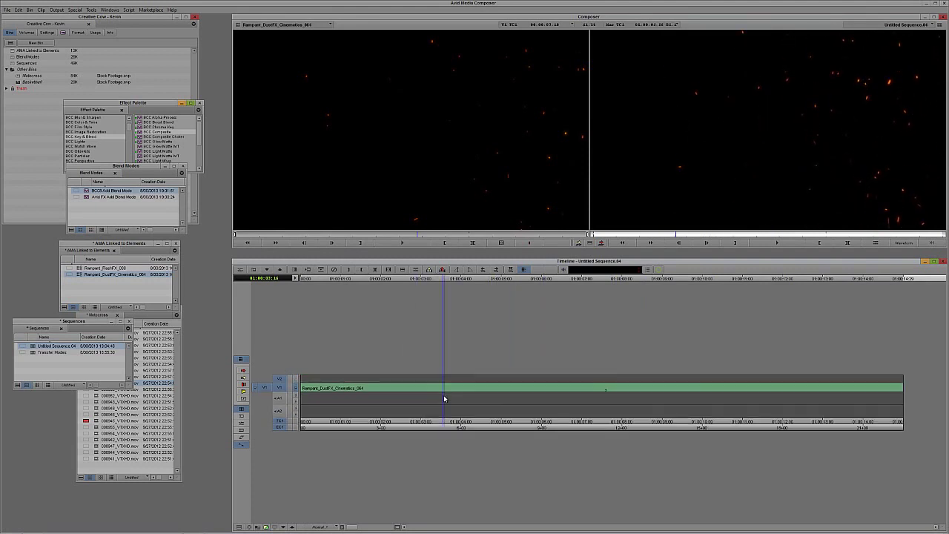
left_click(282, 389)
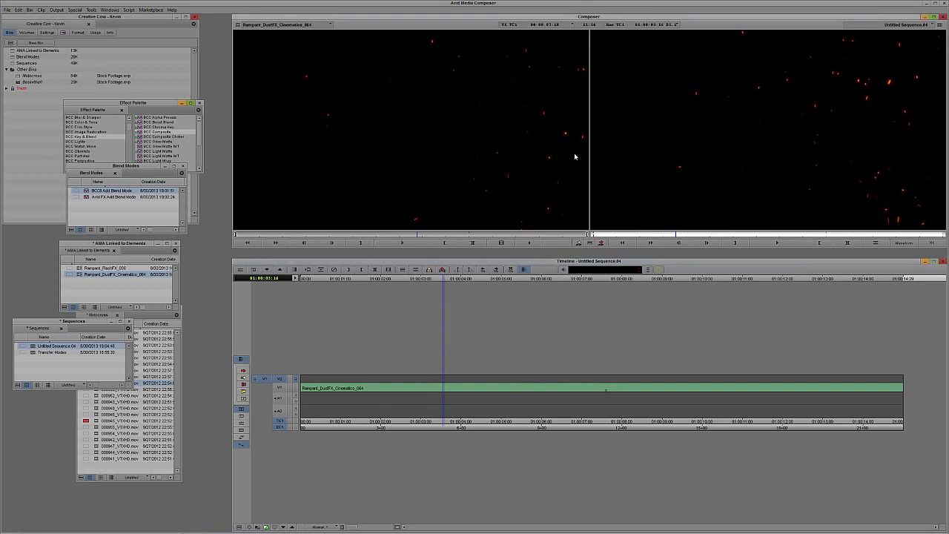
left_click(54, 9)
mouse_move(40, 10)
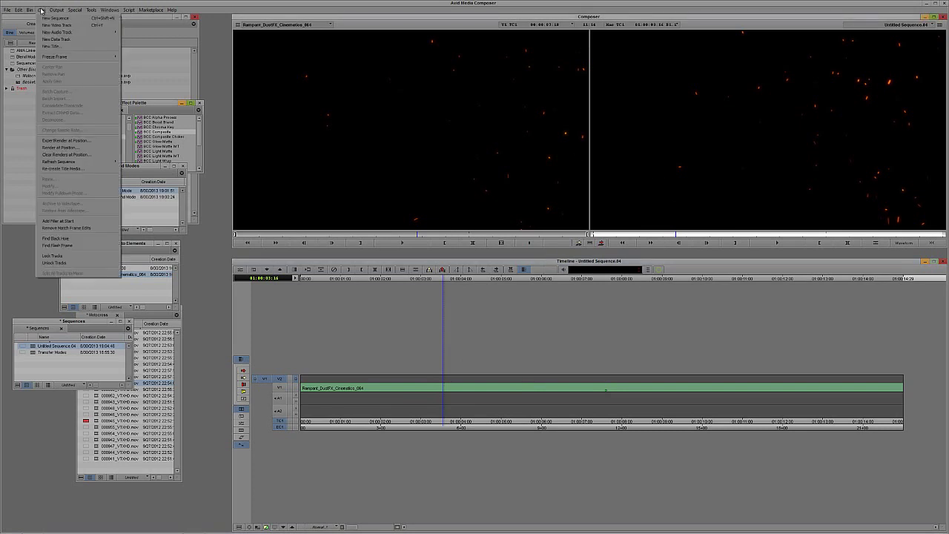
left_click(46, 45)
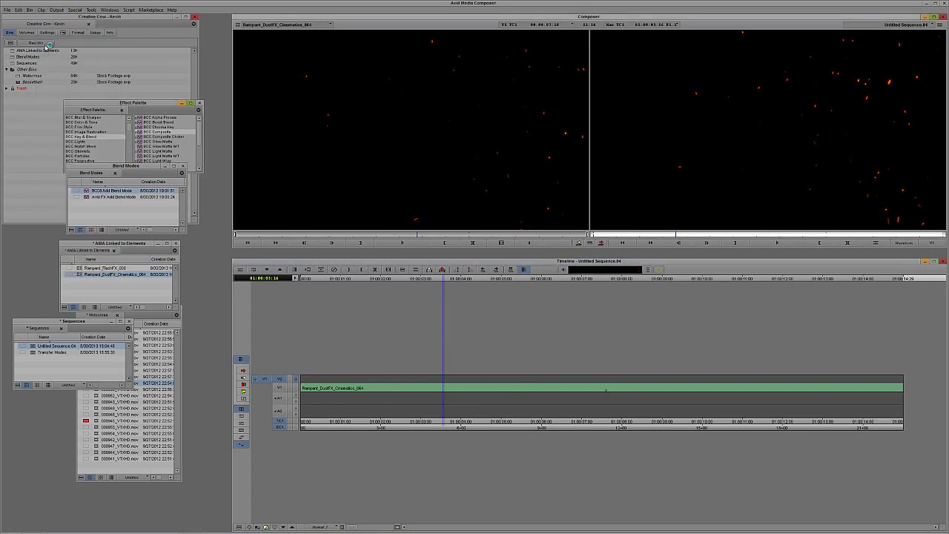
left_click(458, 266)
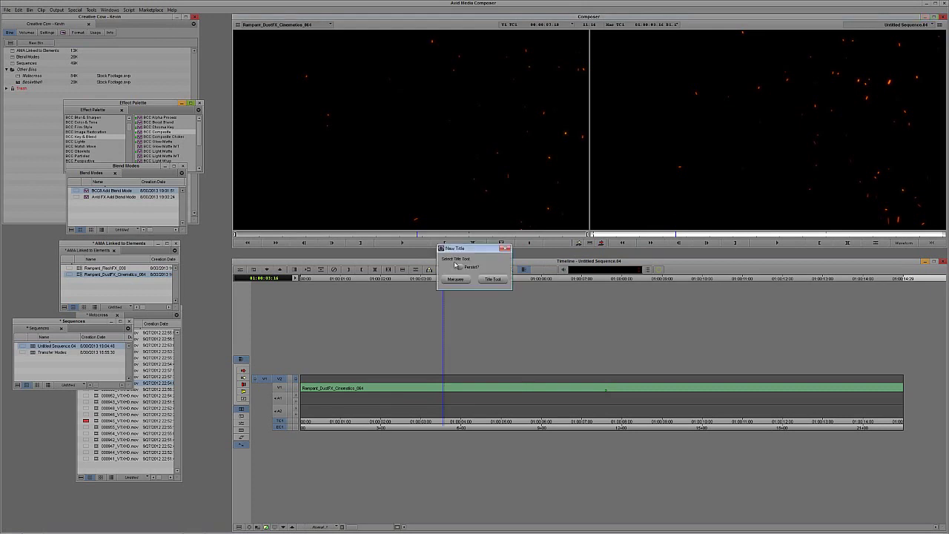
left_click(465, 281)
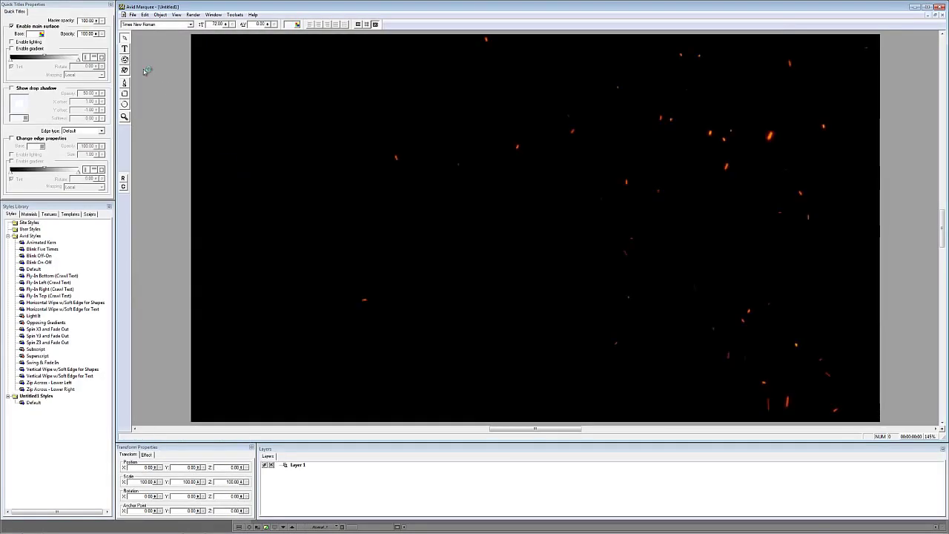
Step: Enter the two-line title text "CREATIVE COW" and "ROCKS!!!!!!" over the dust background
left_click(356, 205)
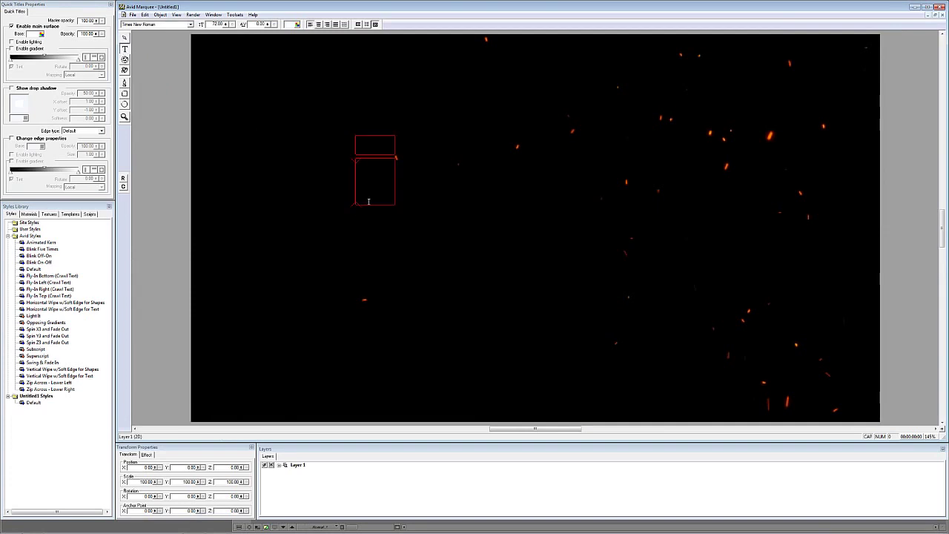
type("CREATIVE COW")
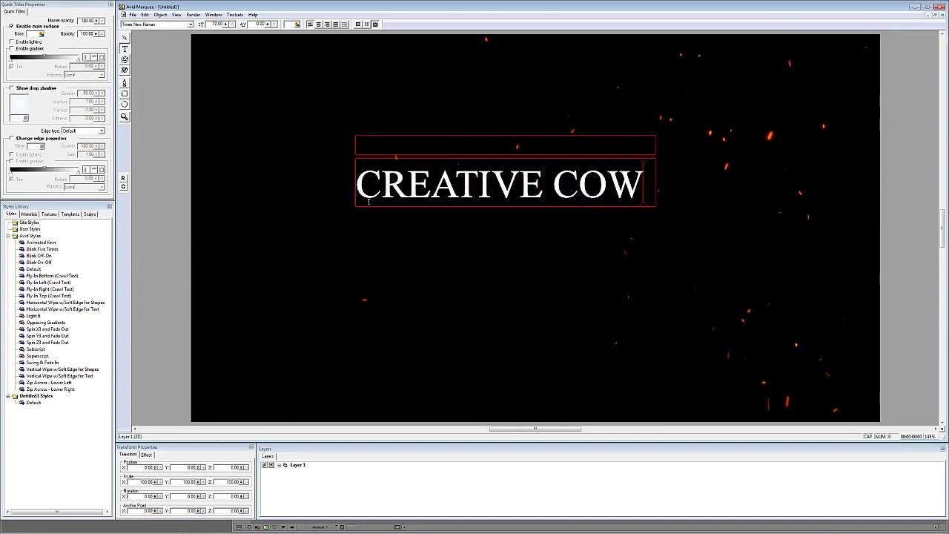
key("Return")
type("ROCKS!!!!")
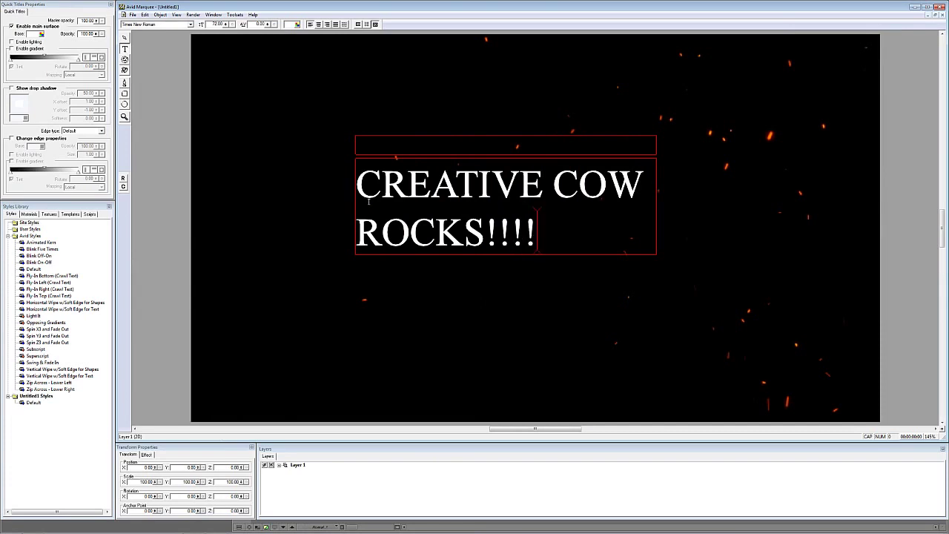
type("!!")
Step: Set the title's font to Impact, widen its text box and center-align the two lines
left_click(125, 37)
left_click(168, 25)
key("i")
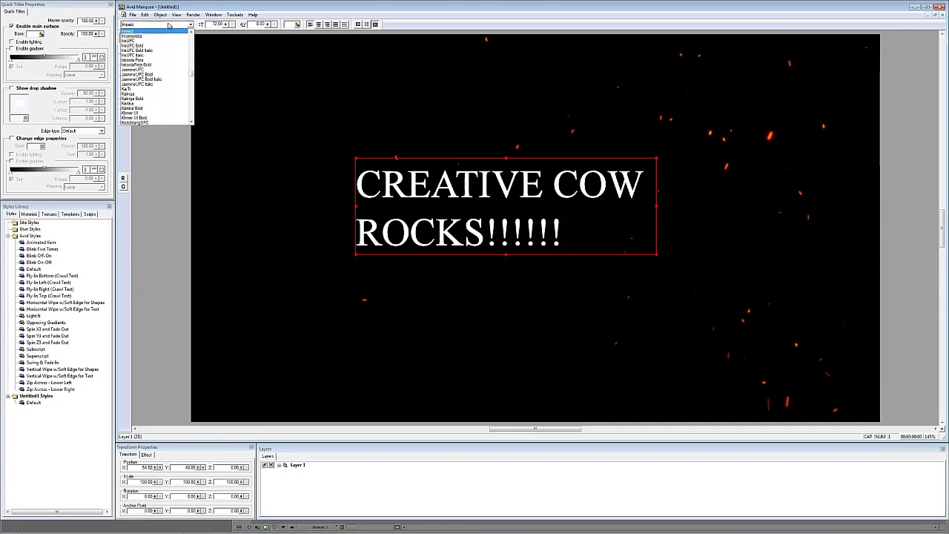
key("Return")
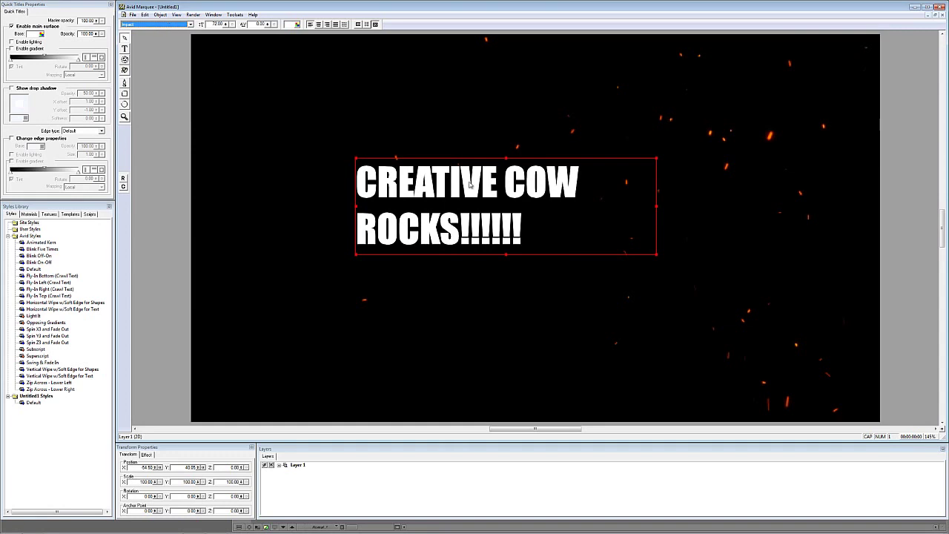
left_click_drag(656, 209, 759, 208)
left_click(319, 25)
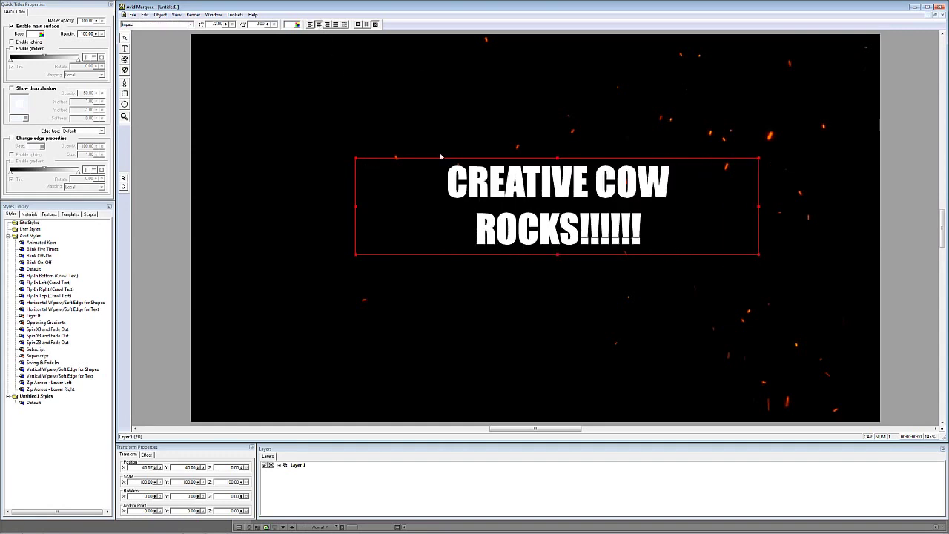
Step: Show the safe-area guides and move and widen the text box to span the full width of the title-safe area
left_click(360, 25)
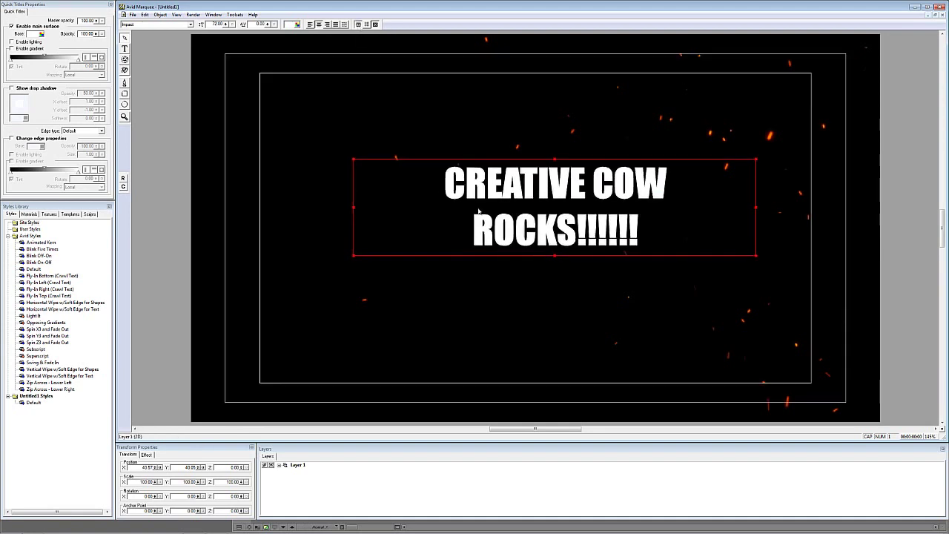
left_click_drag(510, 207, 413, 221)
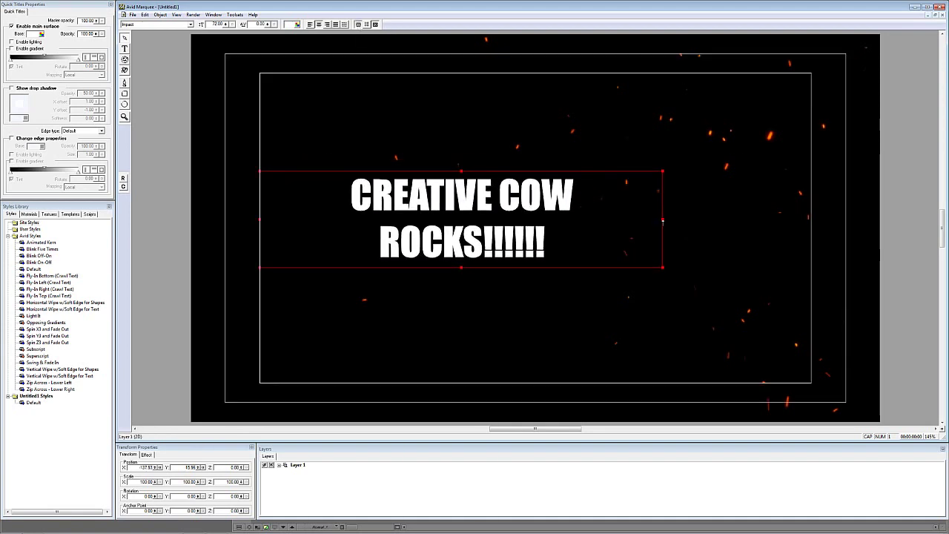
left_click_drag(663, 220, 812, 220)
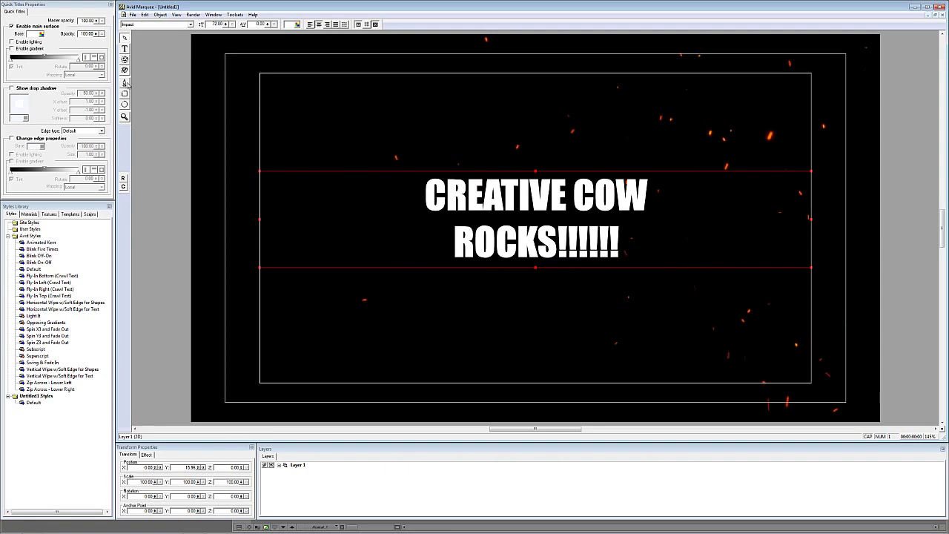
Step: Set the title text size to 156 and tighten the line spacing between CREATIVE COW and ROCKS!!!!!!
left_click_drag(225, 23, 227, 12)
left_click(124, 48)
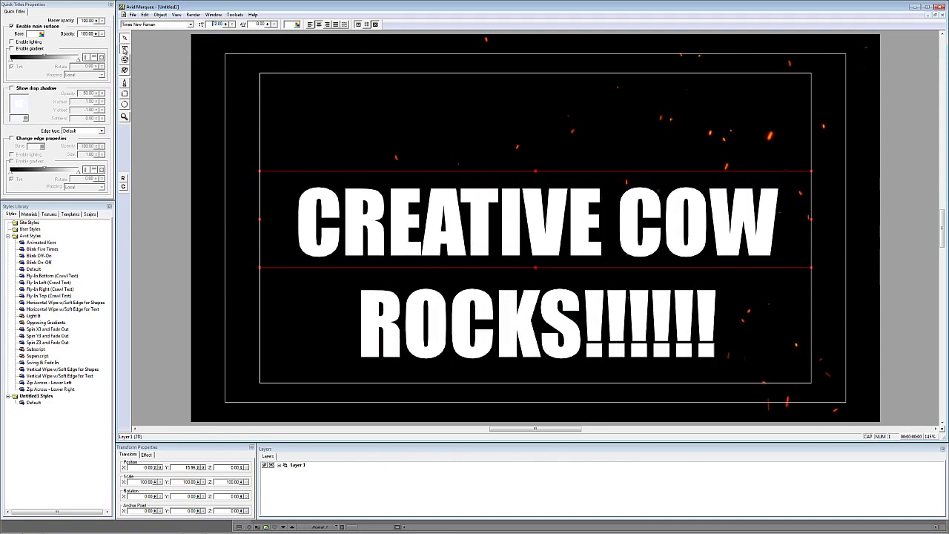
left_click(396, 238)
key("ctrl+a")
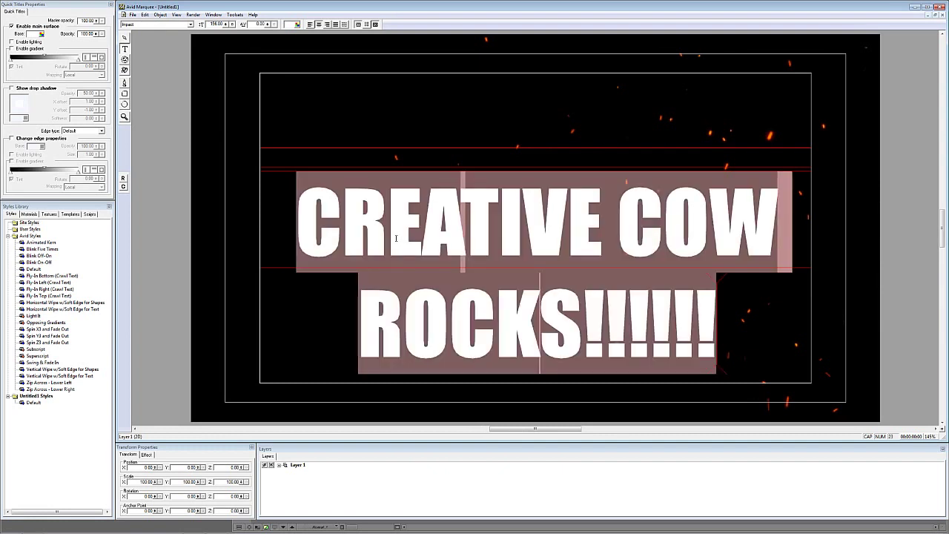
key("alt+Up")
key("alt+Up")
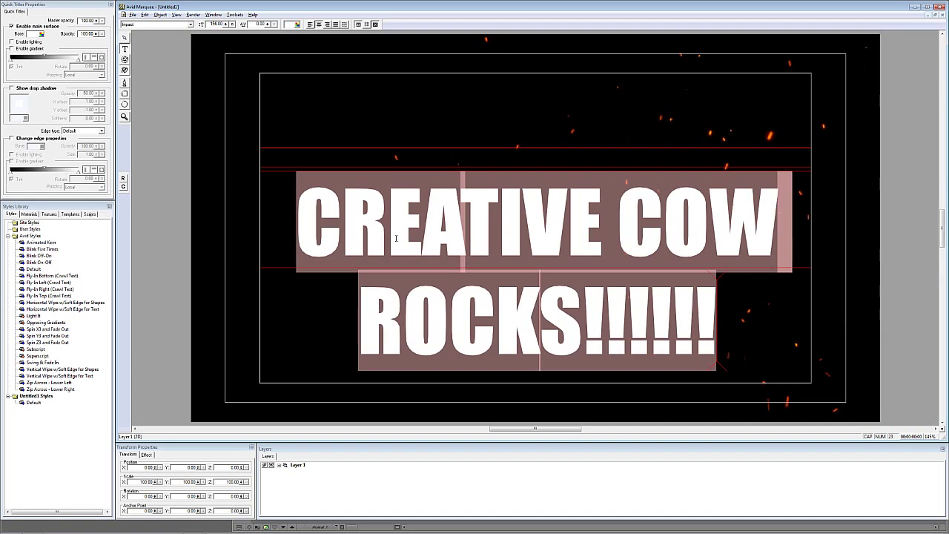
key("alt+Up")
key("alt+Up")
key("alt+Up")
key("alt+Up")
key("alt+Up")
key("alt+Up")
key("alt+Up")
key("alt+Up")
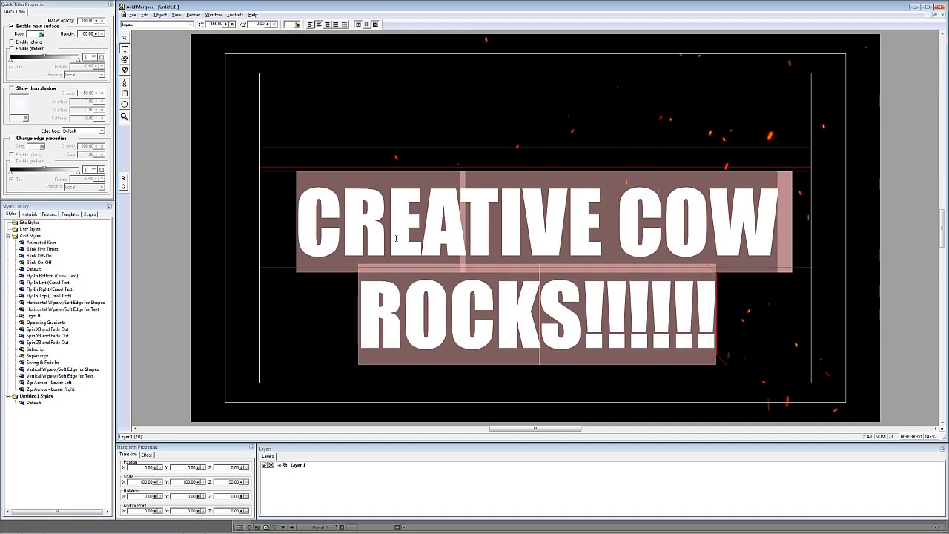
key("alt+Up")
key("alt+Up")
key("alt+Up")
key("alt+Up")
key("alt+Up")
key("alt+Up")
key("alt+Up")
key("alt+Up")
key("alt+Up")
key("alt+Up")
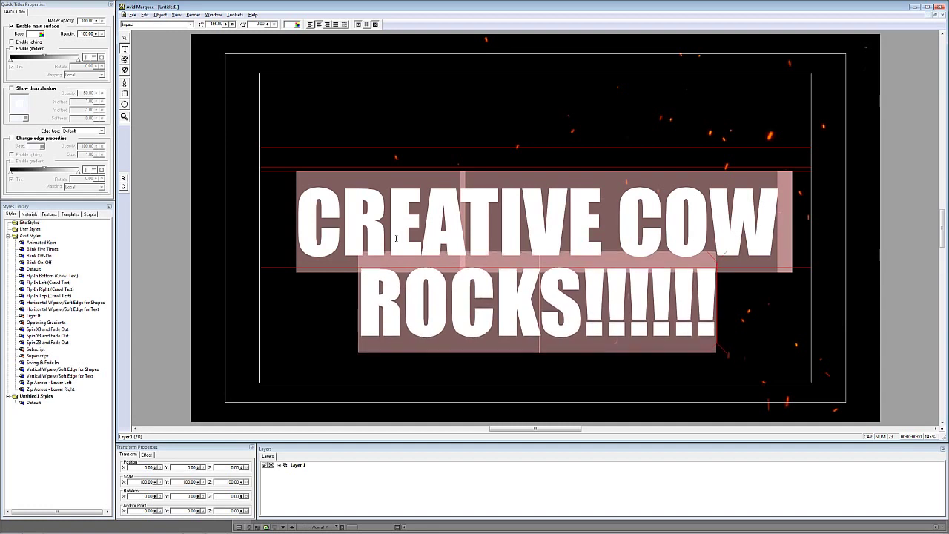
key("alt+Up")
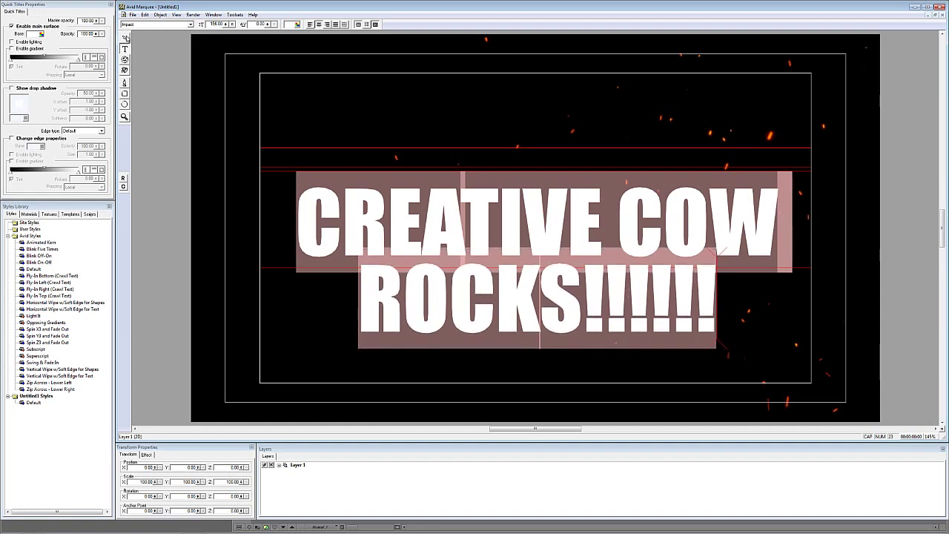
Step: Move the title up into the upper half of the title-safe area and give it an extrude depth of about 26
left_click(124, 37)
left_click_drag(399, 231, 391, 181)
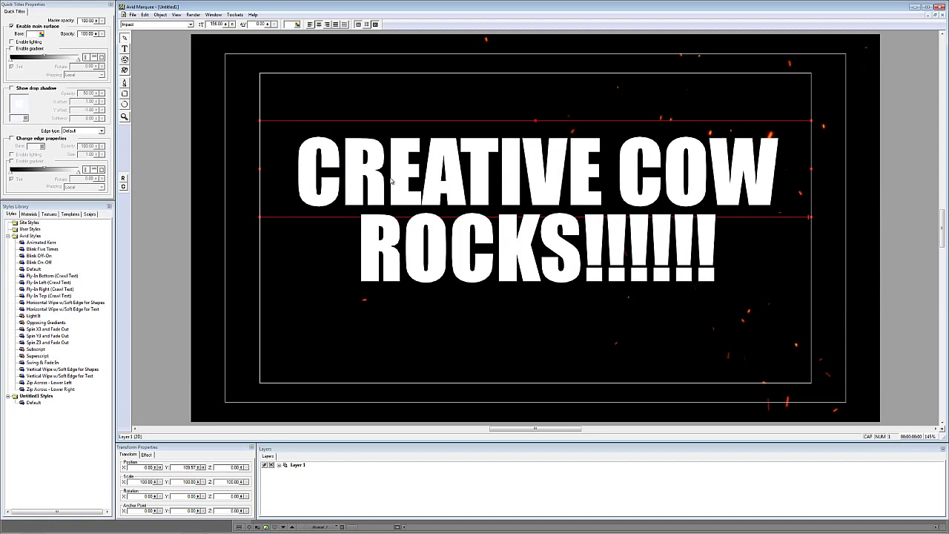
left_click(146, 454)
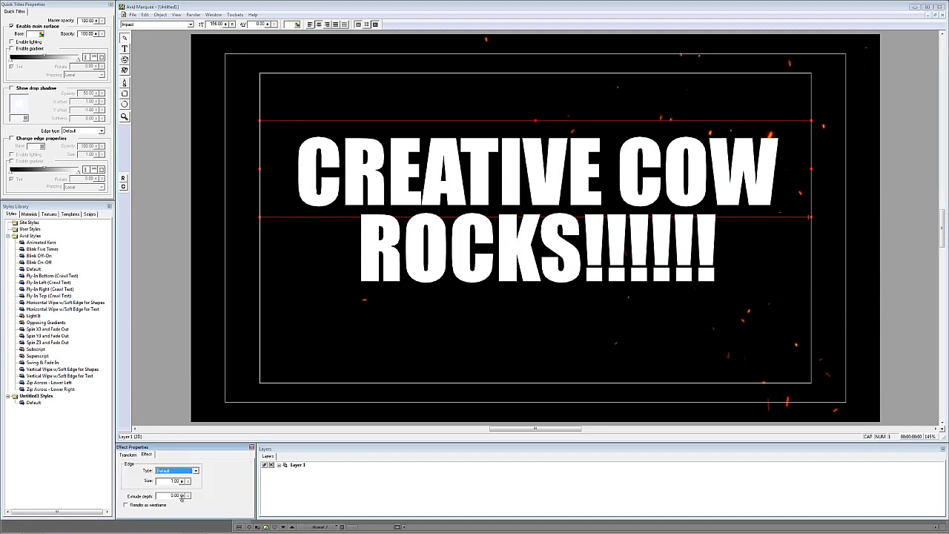
left_click_drag(182, 497, 186, 467)
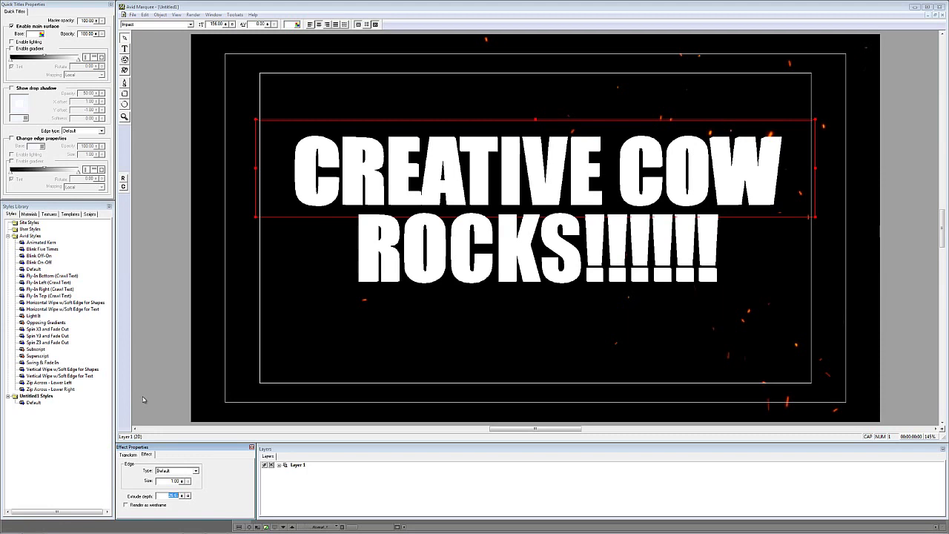
Step: Enable lighting on the title's main surface and position the scene light above the word CREATIVE
left_click(125, 70)
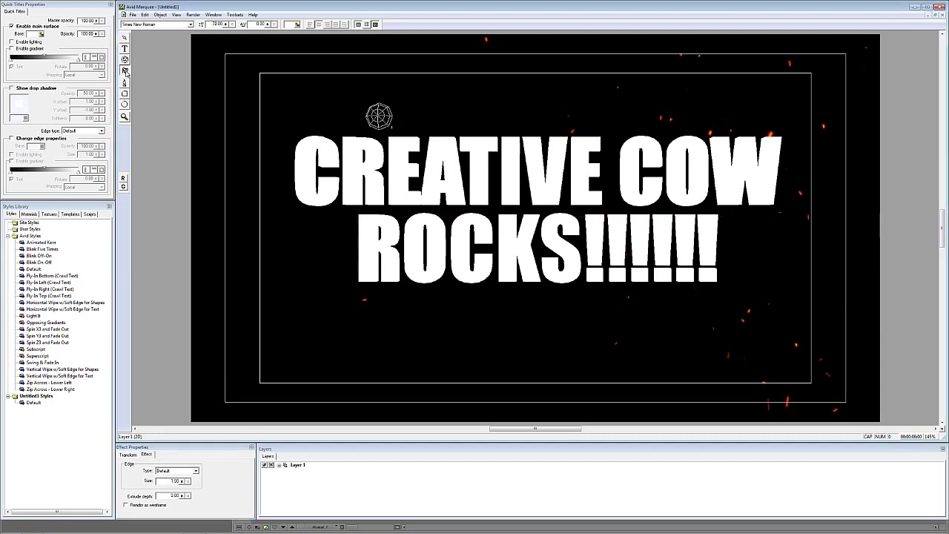
left_click_drag(379, 117, 723, 97)
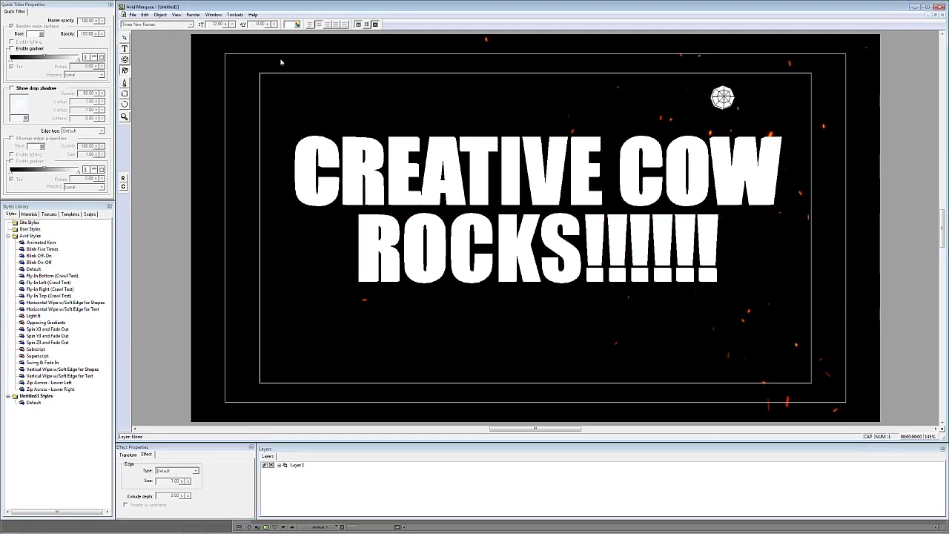
left_click(352, 169)
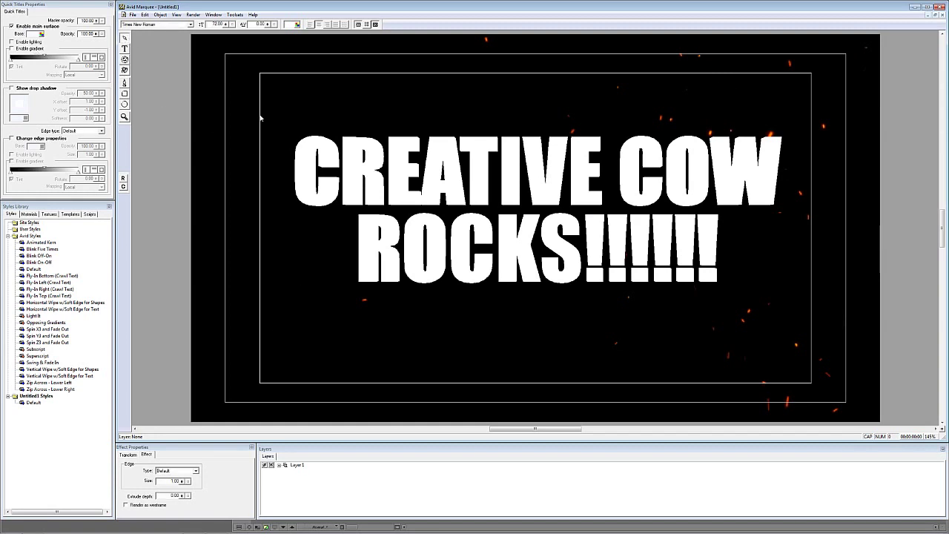
left_click(456, 162)
left_click(42, 43)
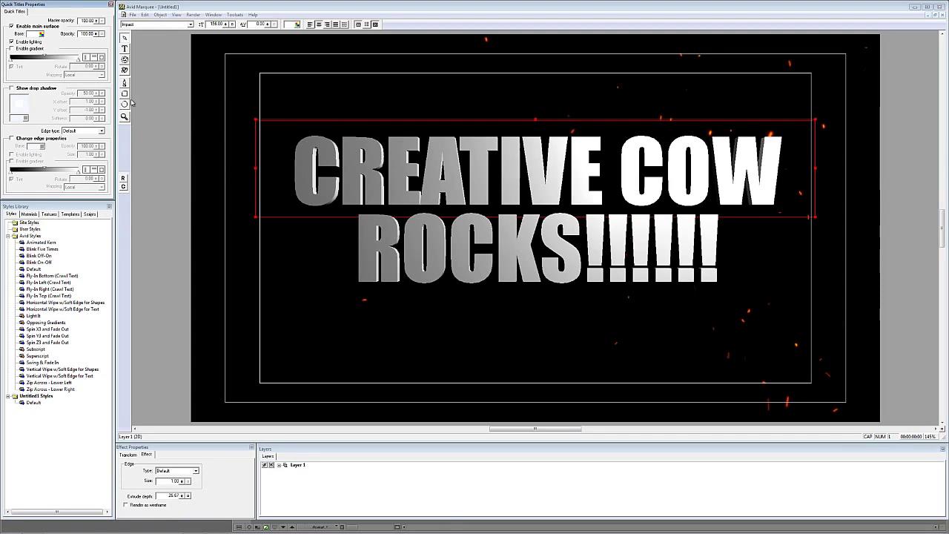
left_click(124, 70)
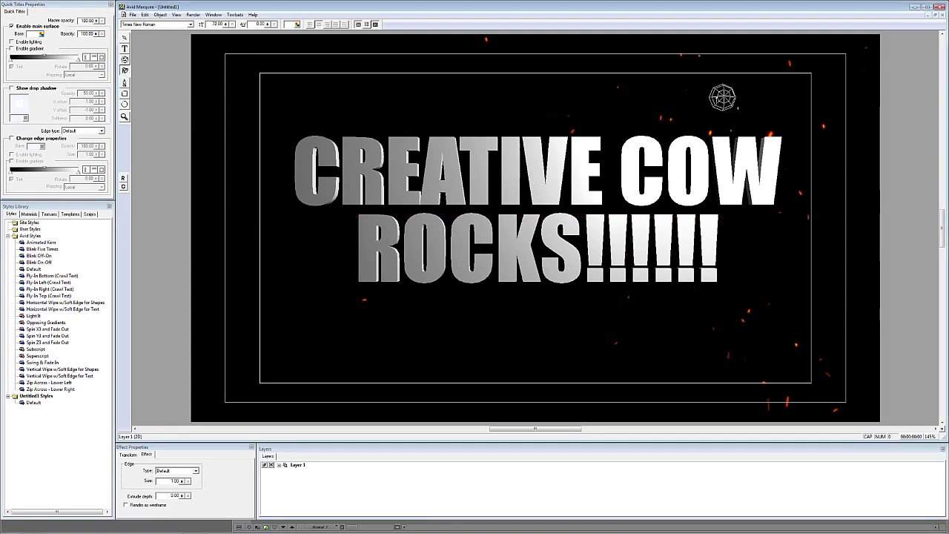
mouse_move(723, 97)
left_mouse_down()
mouse_move(349, 96)
mouse_move(324, 104)
mouse_move(409, 102)
left_mouse_up()
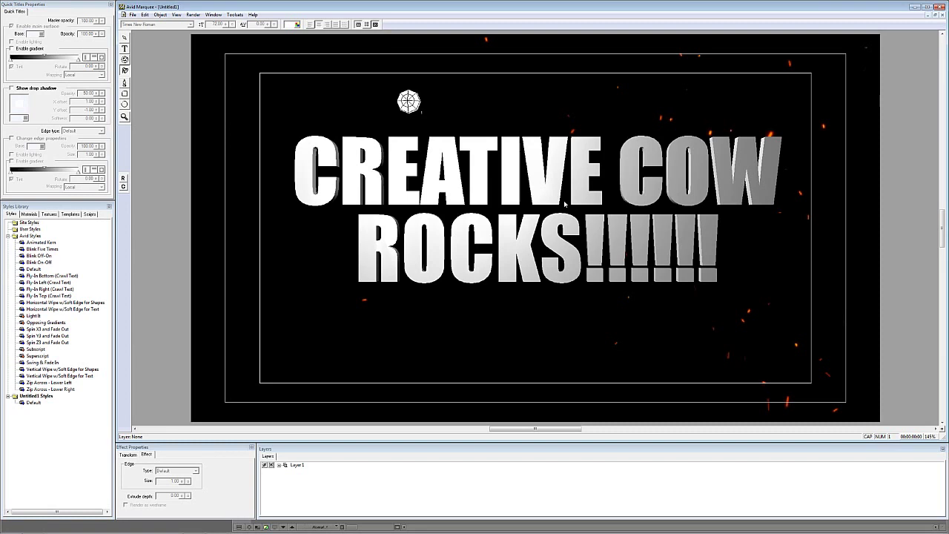
Step: Apply the BrushedMetal.tif texture from the Avid Textures to the title text
left_click(56, 215)
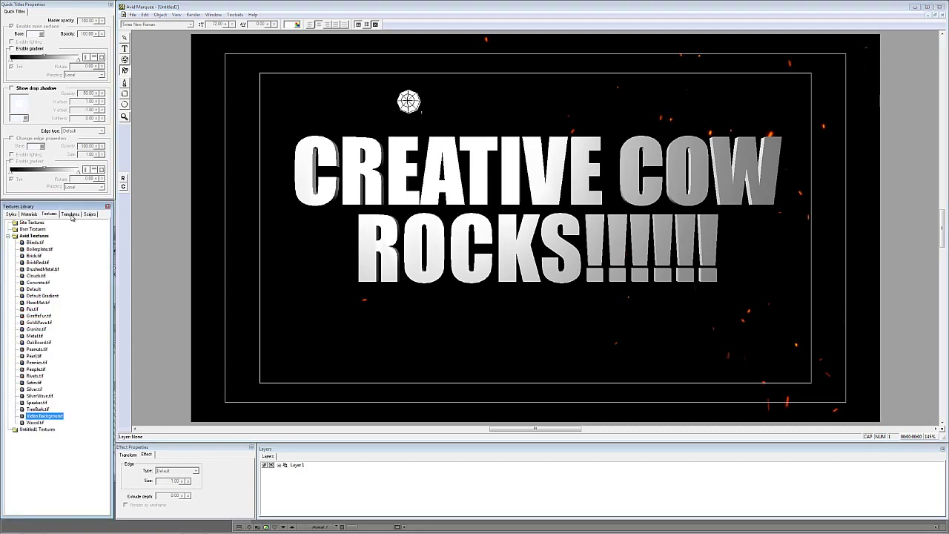
left_click_drag(41, 269, 413, 175)
left_click(125, 38)
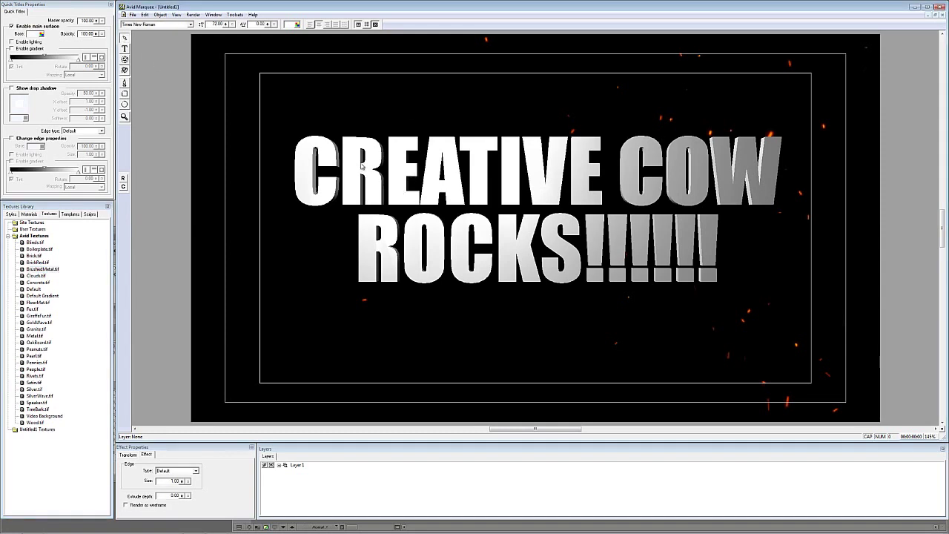
left_click(319, 178)
double_click(37, 269)
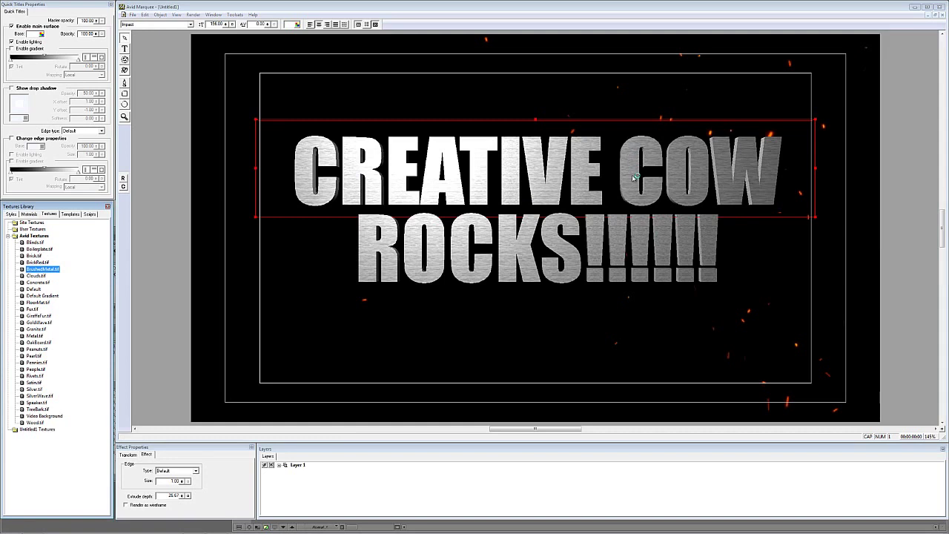
Step: Close the title editor and save the title as "CC ROCKS" in the Blend Modes bin
left_click(939, 6)
left_click(483, 235)
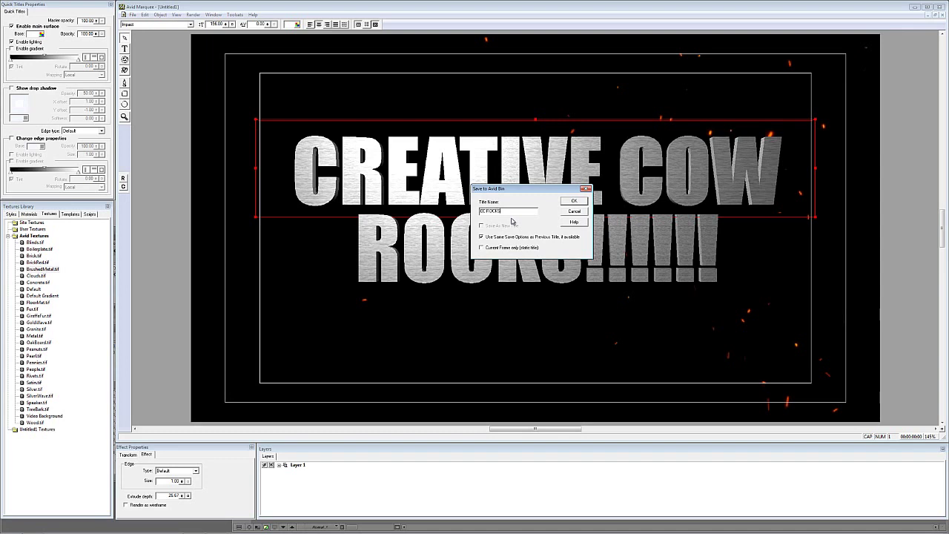
left_click(575, 202)
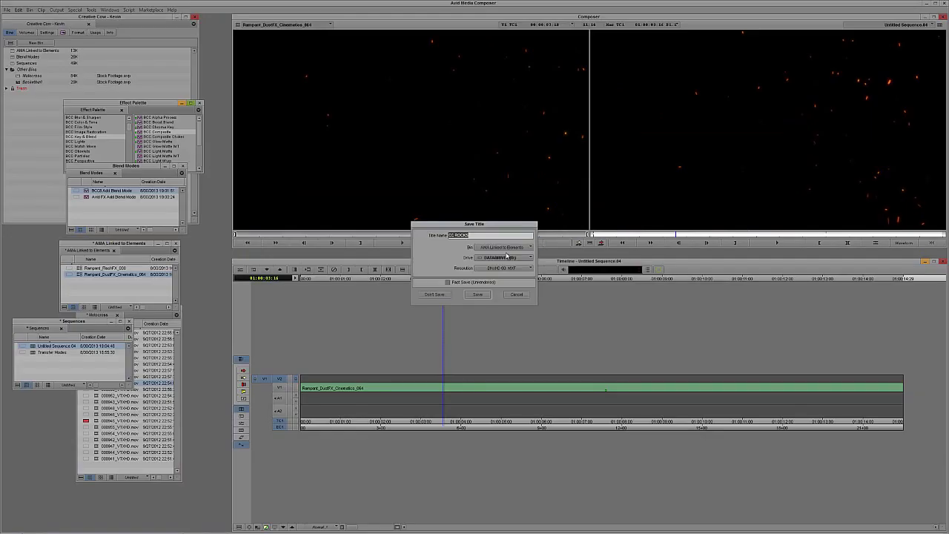
left_click(509, 249)
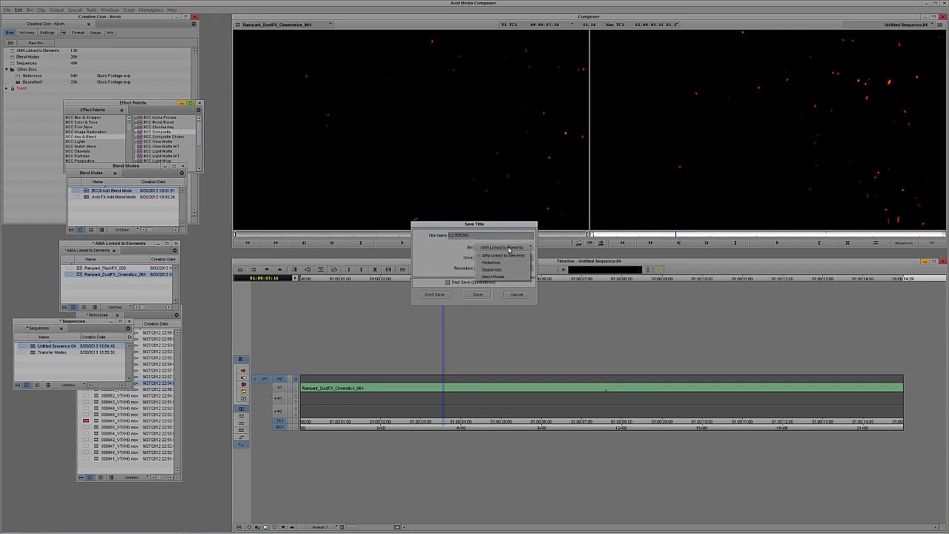
left_click(501, 272)
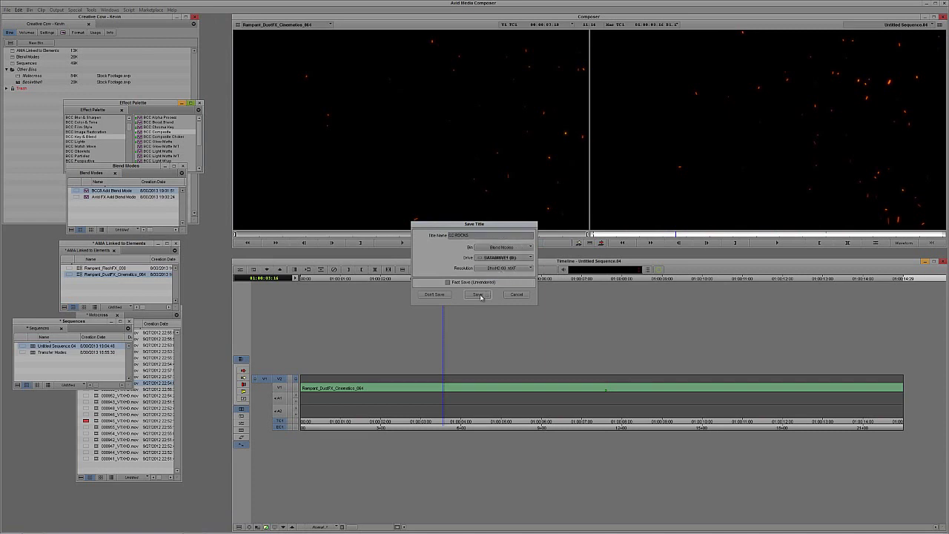
left_click(478, 295)
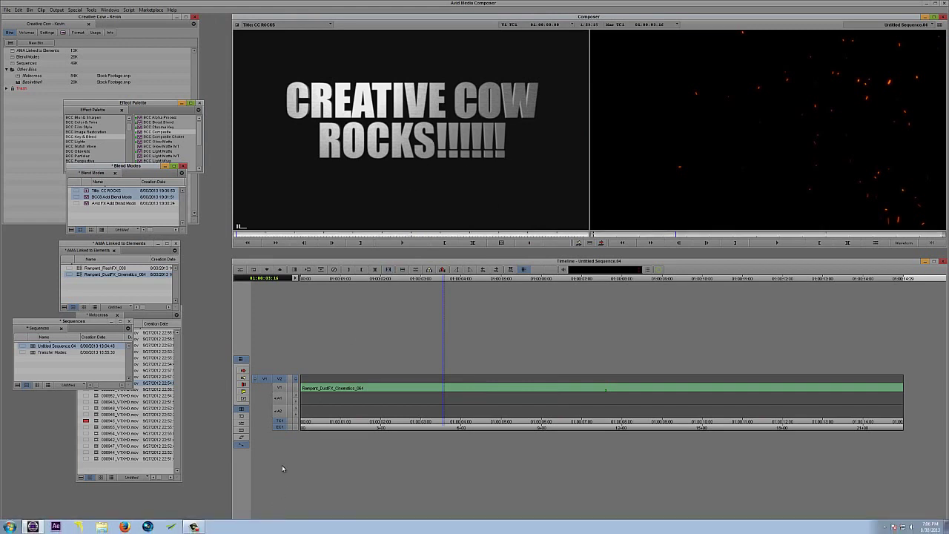
Step: Mark the CC ROCKS title and overwrite it onto V2 across the full length of the dust clip
left_click(390, 189)
left_click(340, 234)
left_click(361, 242)
left_click(646, 173)
left_click(445, 390)
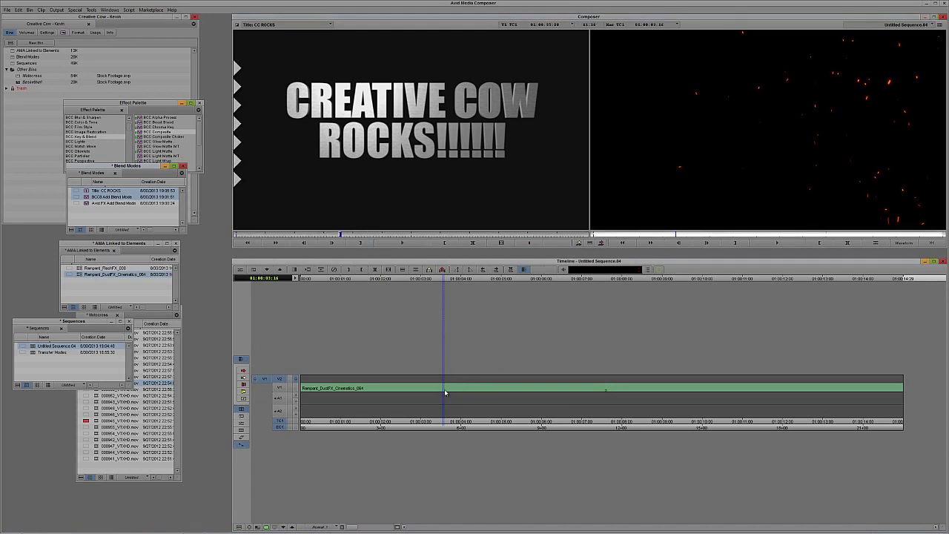
key("b")
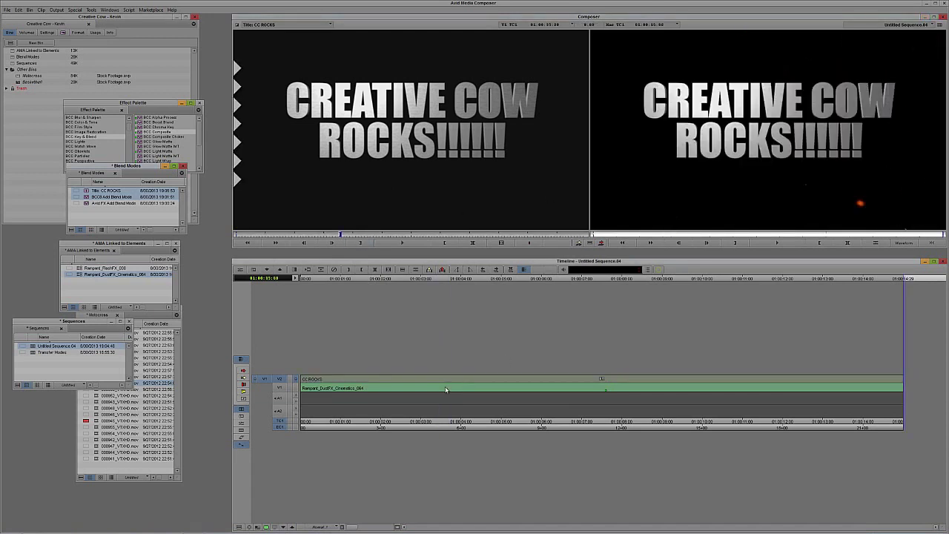
Step: Add video track V3 and load a copy of the V1 dust clip into the source monitor
left_click_drag(446, 389, 475, 399)
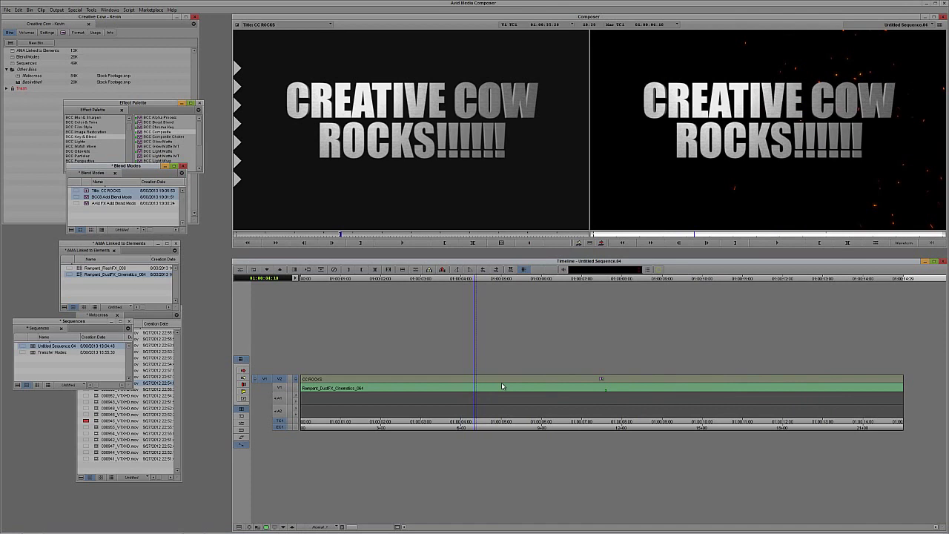
key("ctrl+y")
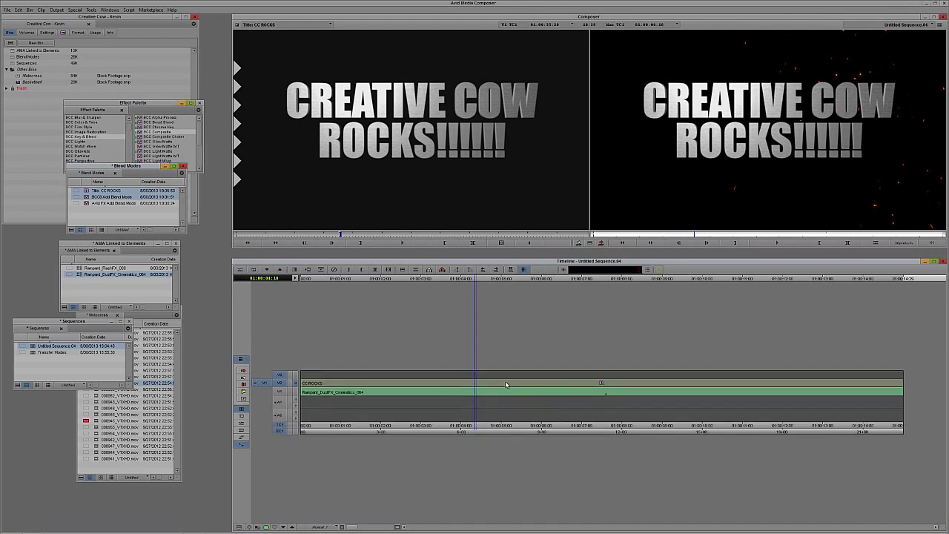
left_click(280, 383)
left_click(304, 392)
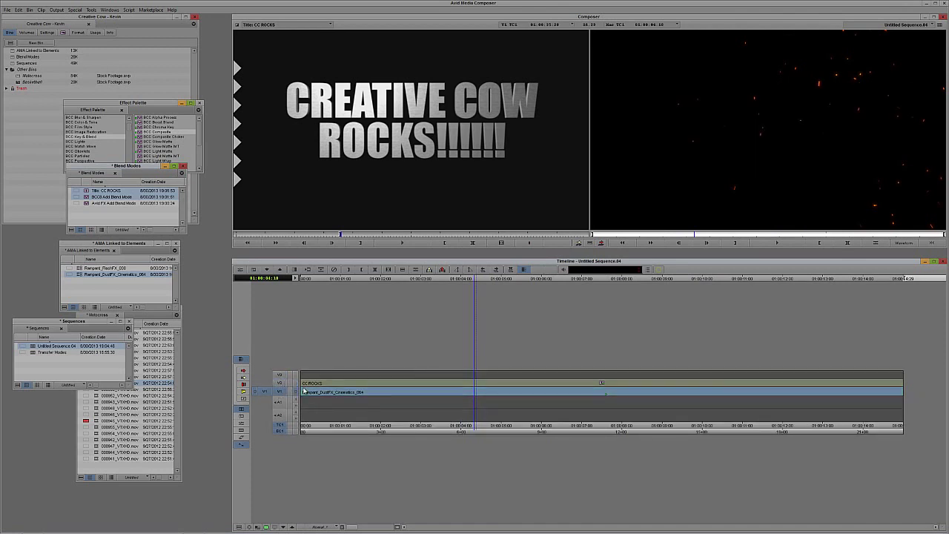
key("alt+c")
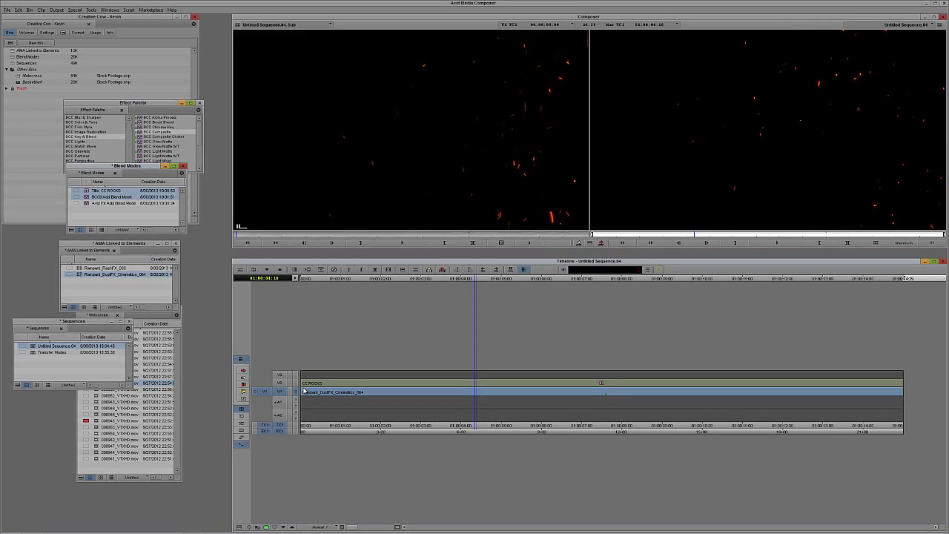
Step: Target V3 instead of V1 and overwrite the copied dust clip onto it above the title
left_click(279, 374)
left_click(279, 391)
left_click(384, 392)
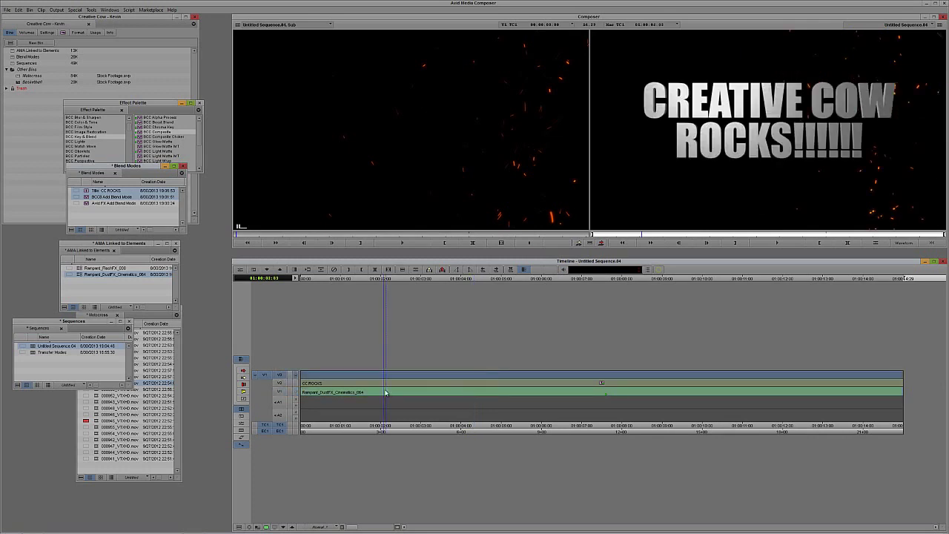
key("b")
left_click(432, 388)
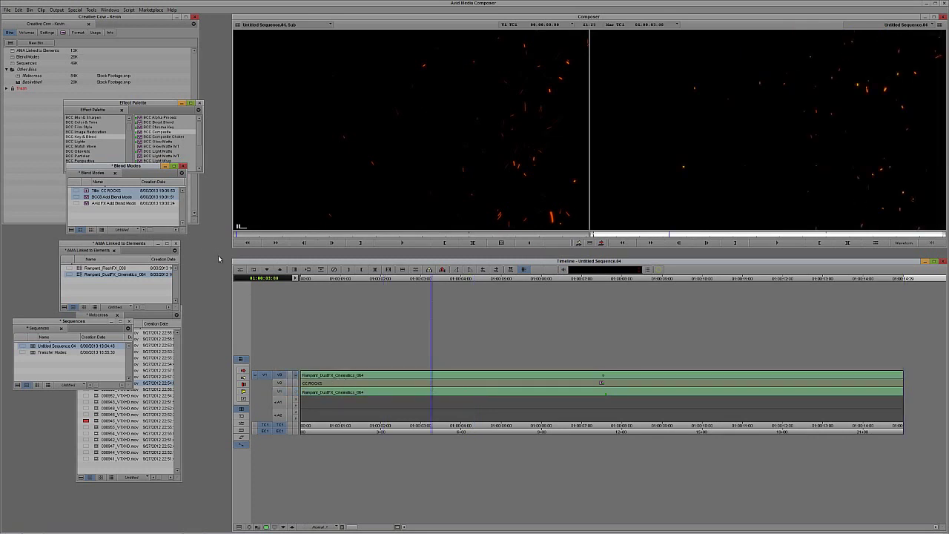
Step: Apply the saved BCC8 Add Blend Mode template to the dust clip on V3 and play back the composite
left_click(112, 217)
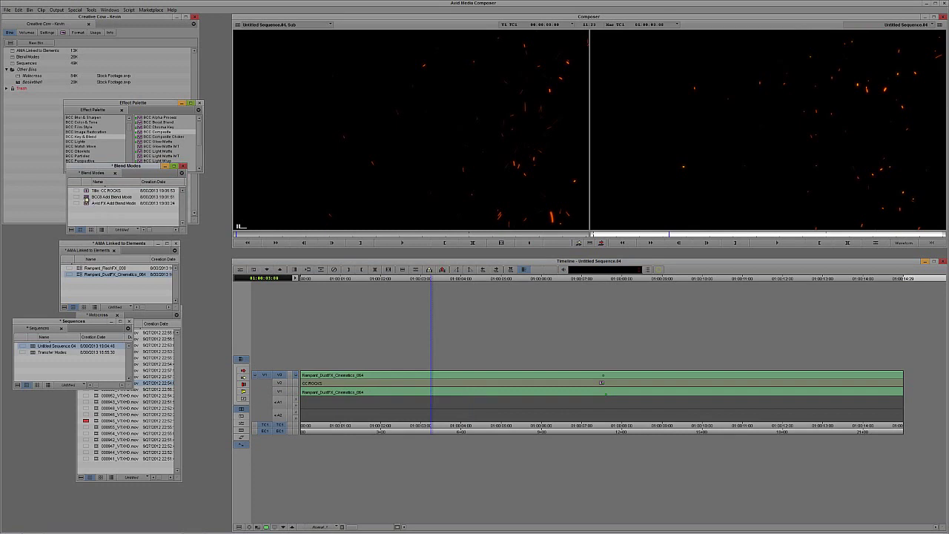
left_click_drag(86, 197, 289, 391)
left_click(388, 379)
key("space")
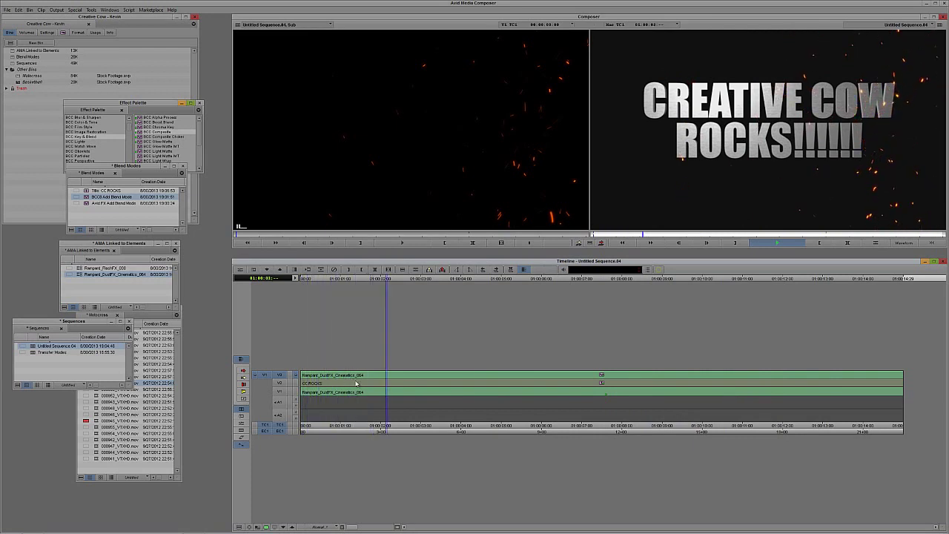
key("space")
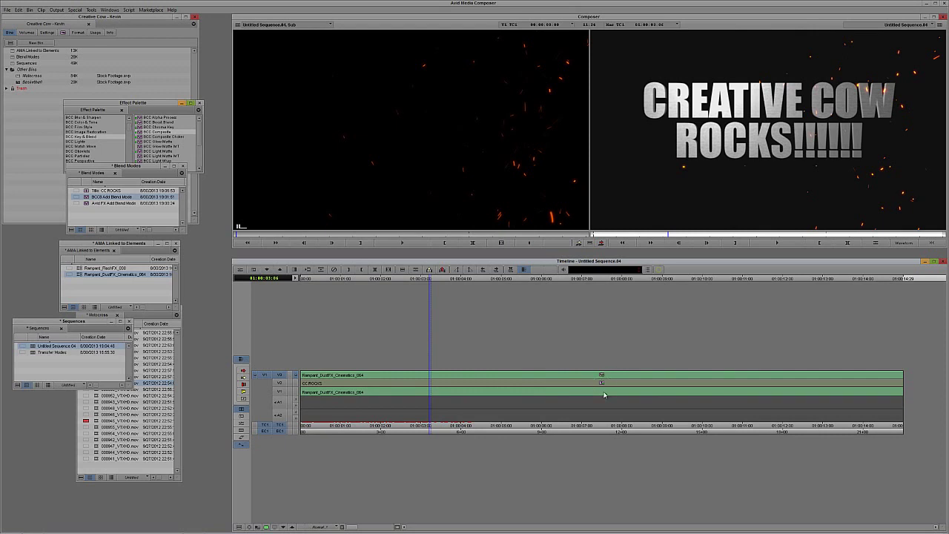
Step: Render the blend effect on the V3 dust clip, stop partway through and keep the partial render
key("r")
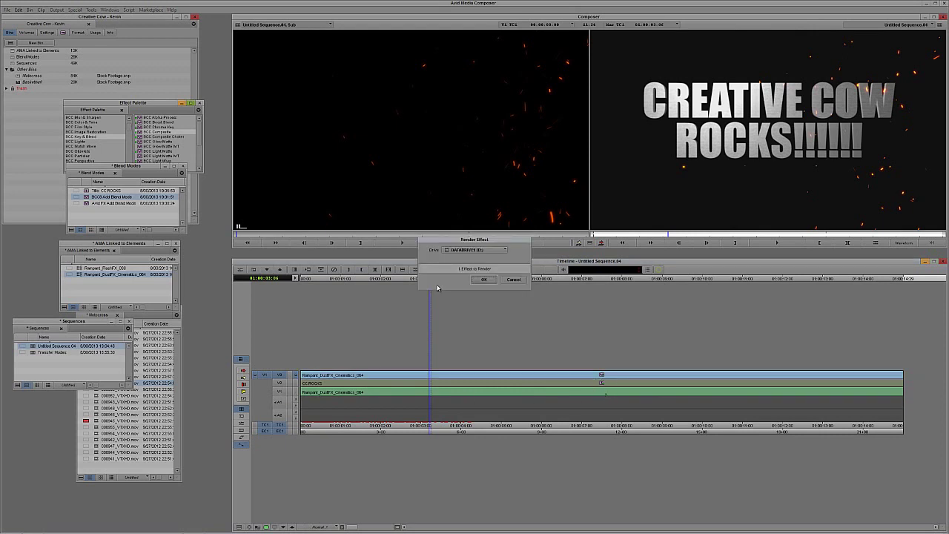
left_click(482, 280)
left_click(483, 280)
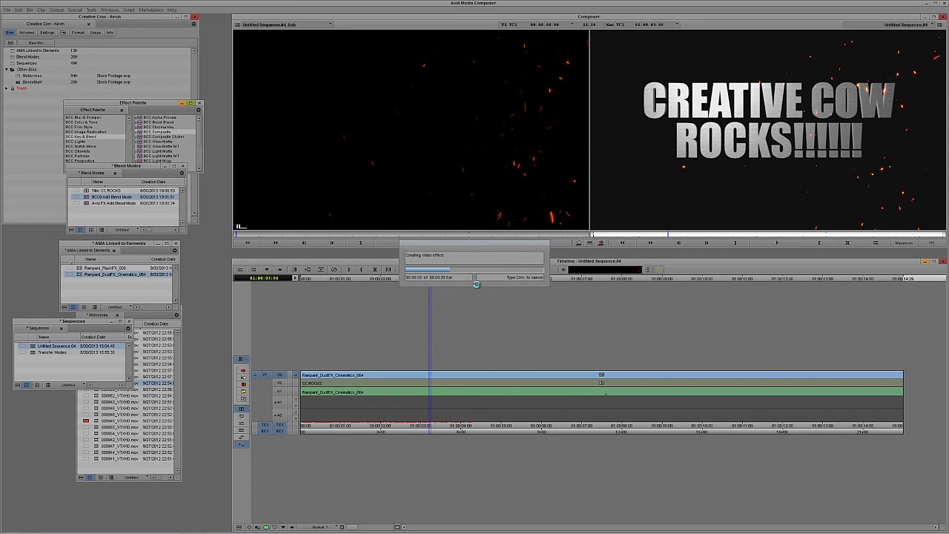
key("ctrl+period")
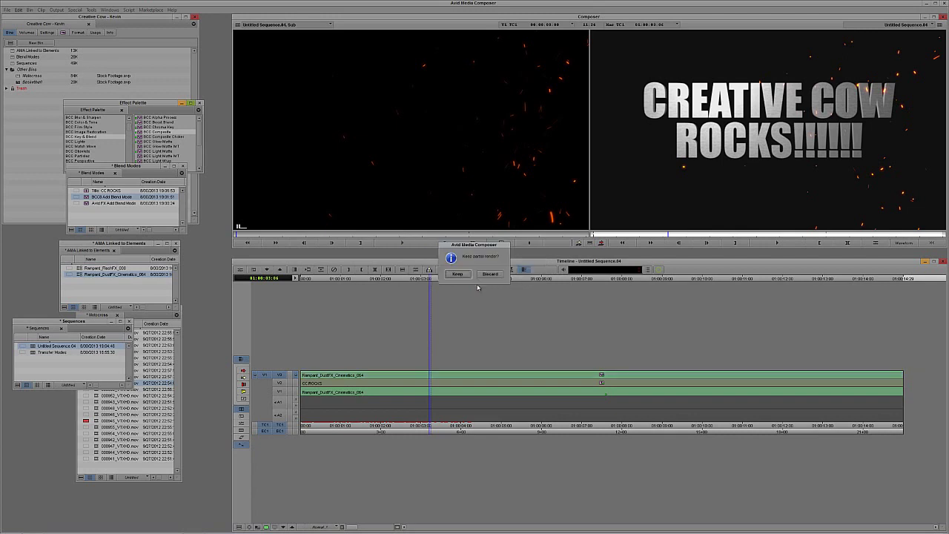
left_click(457, 274)
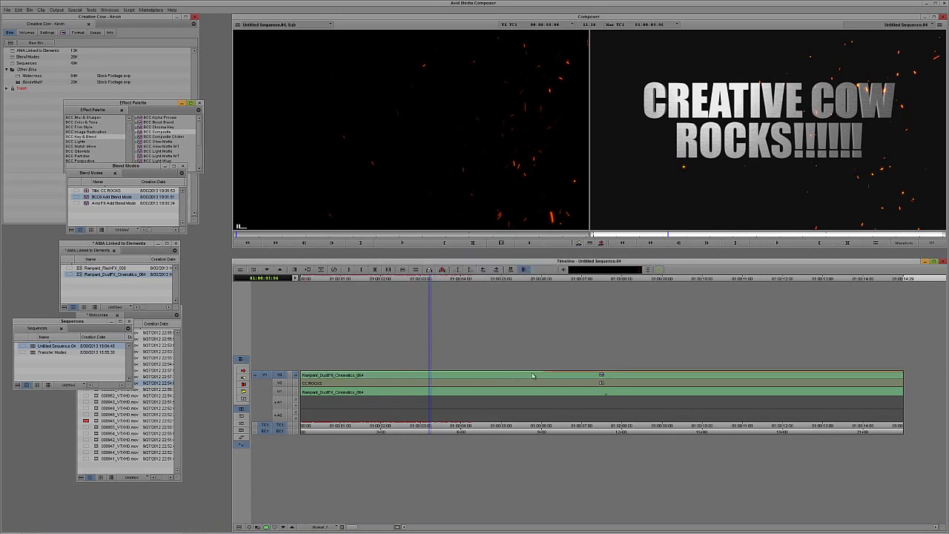
Step: Play back the rendered portion of the title and dust composite from the start of the sequence
left_click_drag(424, 384, 253, 386)
key("space")
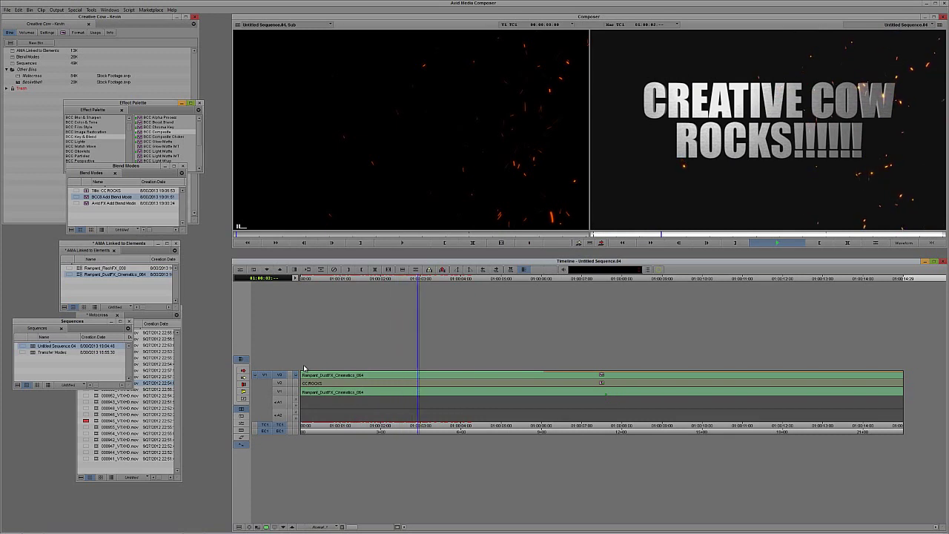
key("space")
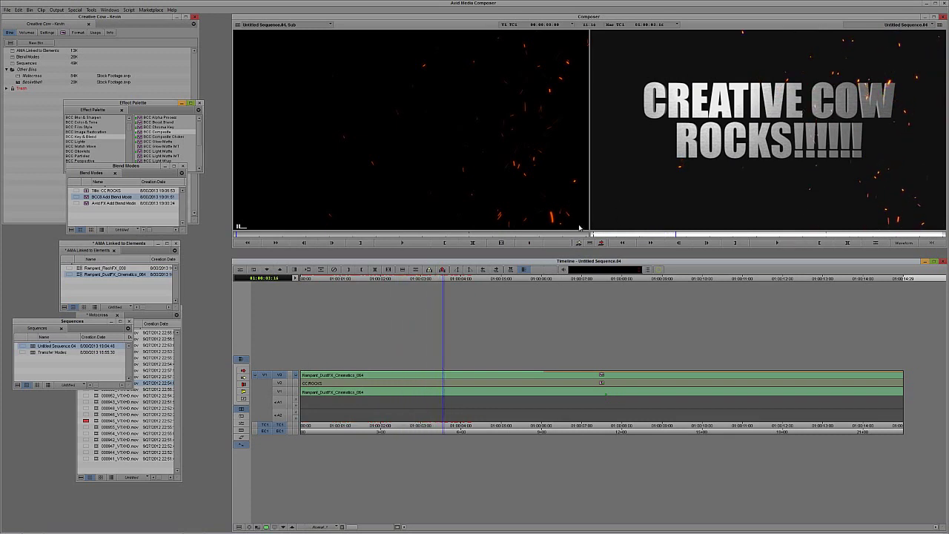
left_click(422, 397)
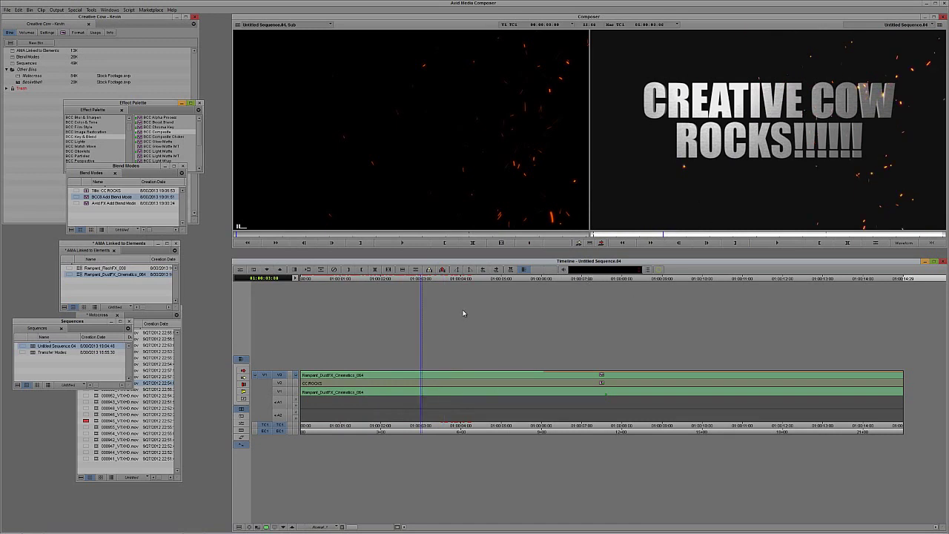
Step: Add video track V4, mark the dust clip on V3 and load a copy of it into the source monitor
key("ctrl+y")
left_click(318, 388)
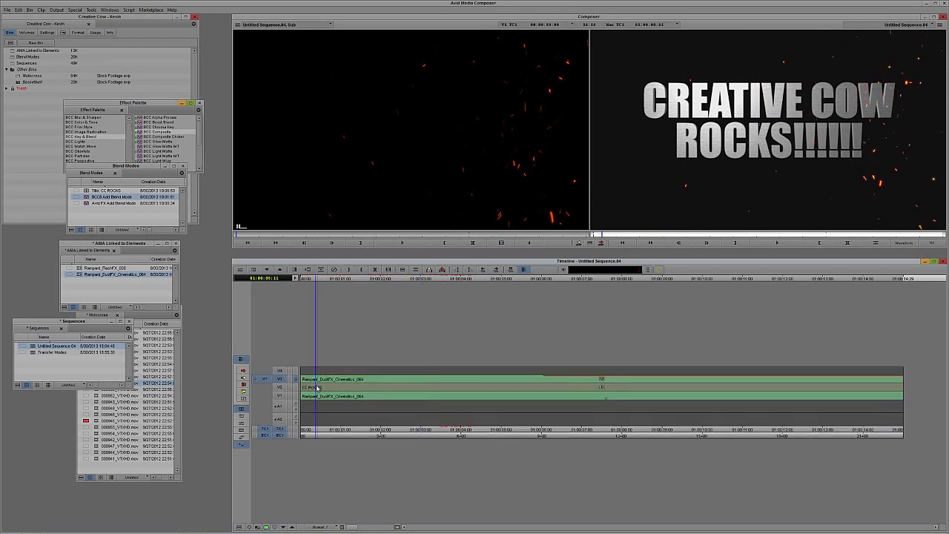
left_click(317, 385)
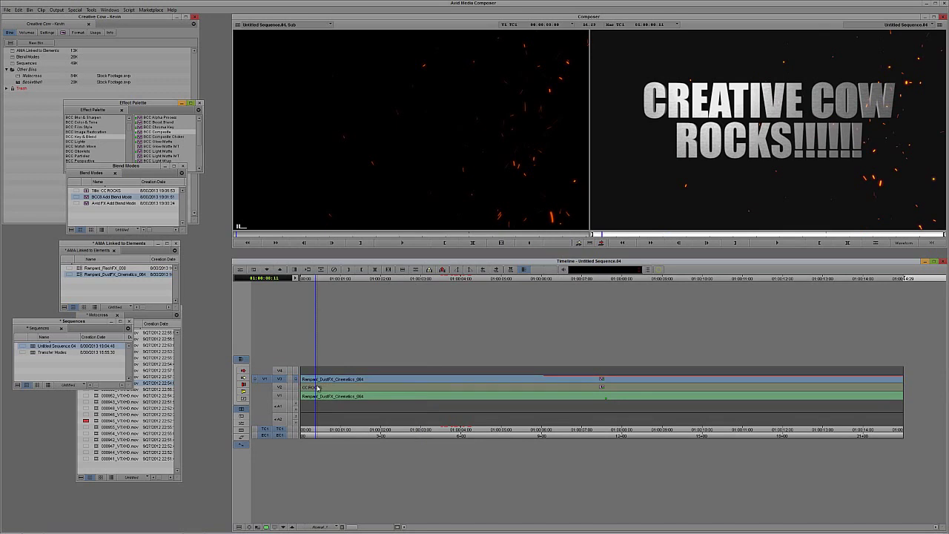
key("alt+c")
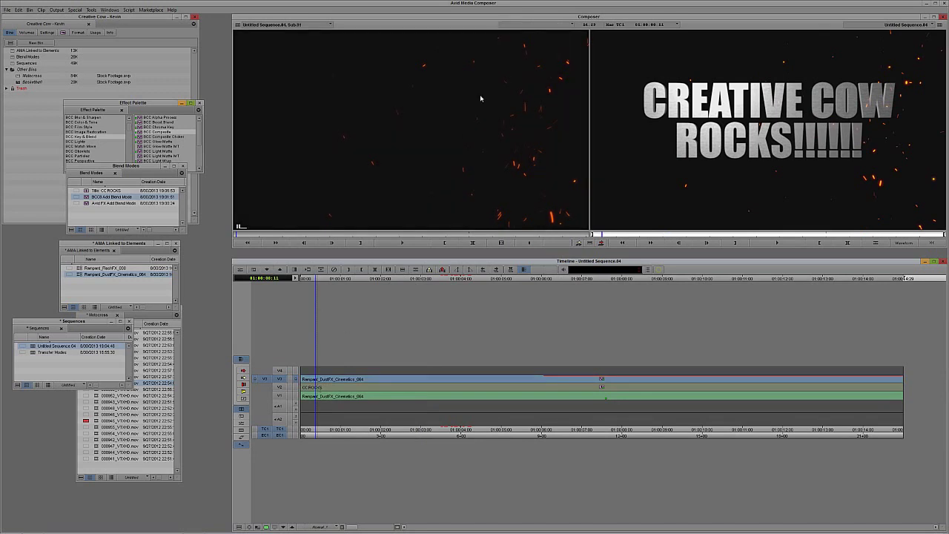
Step: Target V4 instead of V3, overwrite the copied dust clip onto it and scrub through the layered composite
left_click(282, 372)
left_click(282, 379)
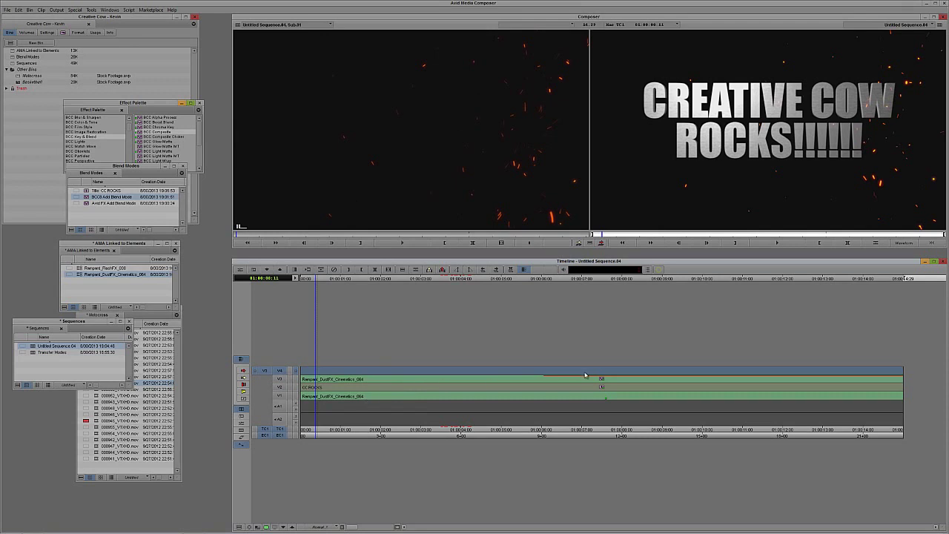
key("b")
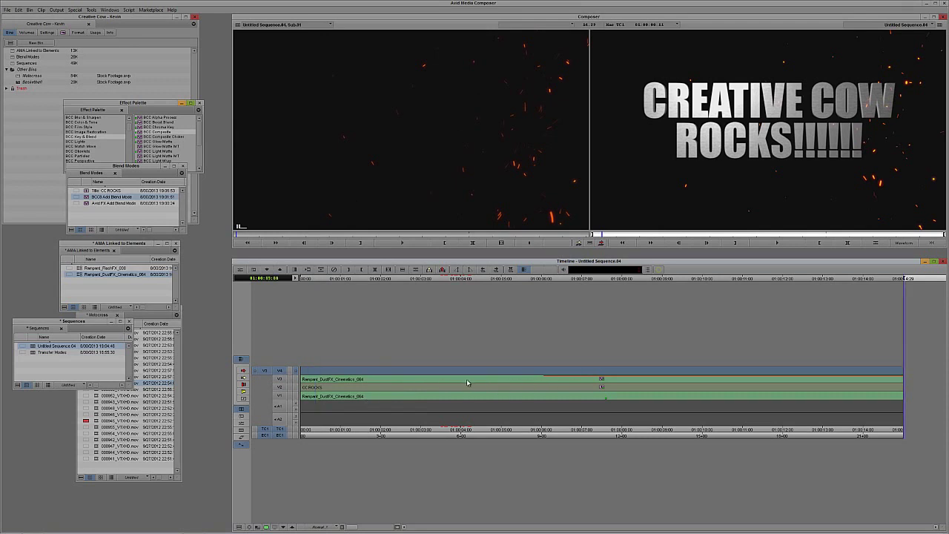
left_click_drag(460, 377, 507, 376)
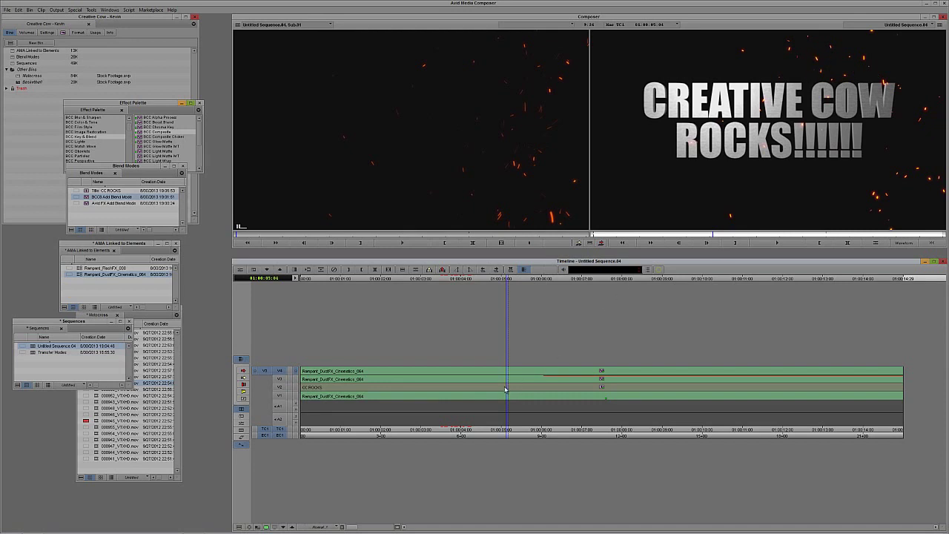
Step: Partially render the blend effect on the V4 dust clip and play back the composite from the start
key("r")
left_click(483, 283)
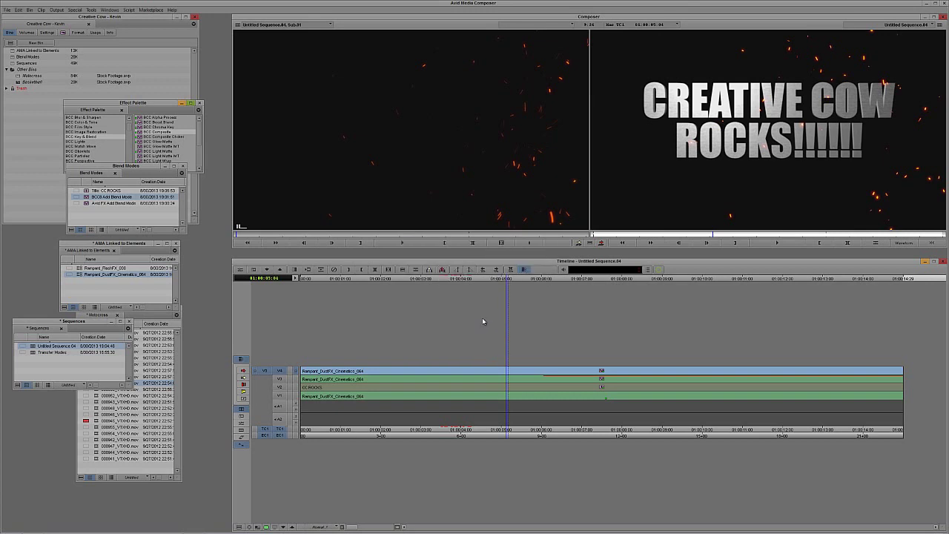
left_click_drag(376, 385, 288, 383)
key("space")
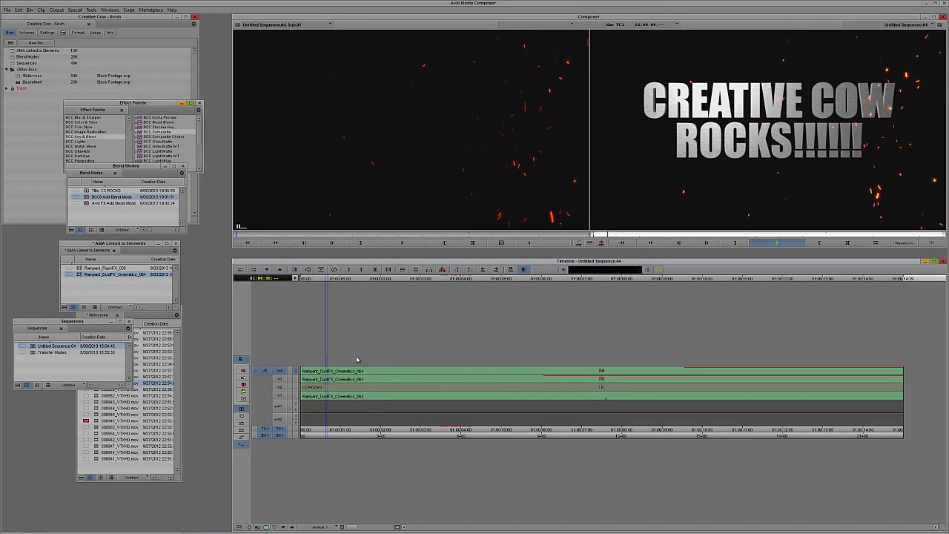